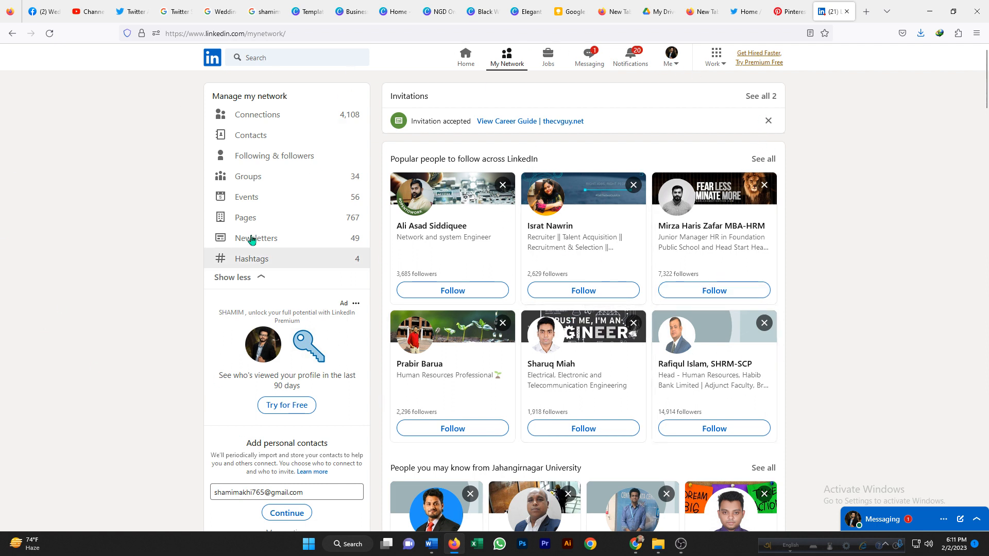
# Open the Work menu from the feed and start creating a company page.
pyautogui.click(214, 61)
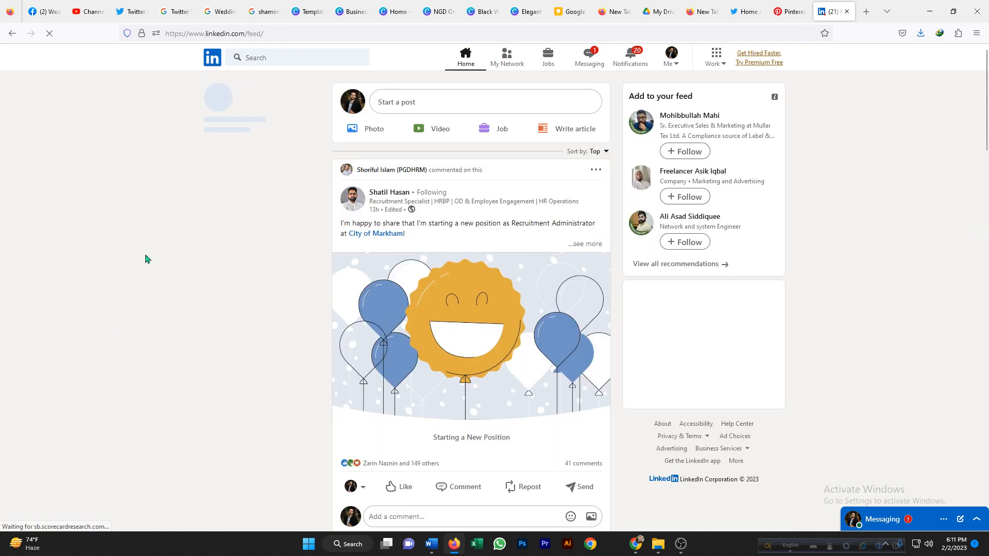
pyautogui.click(716, 57)
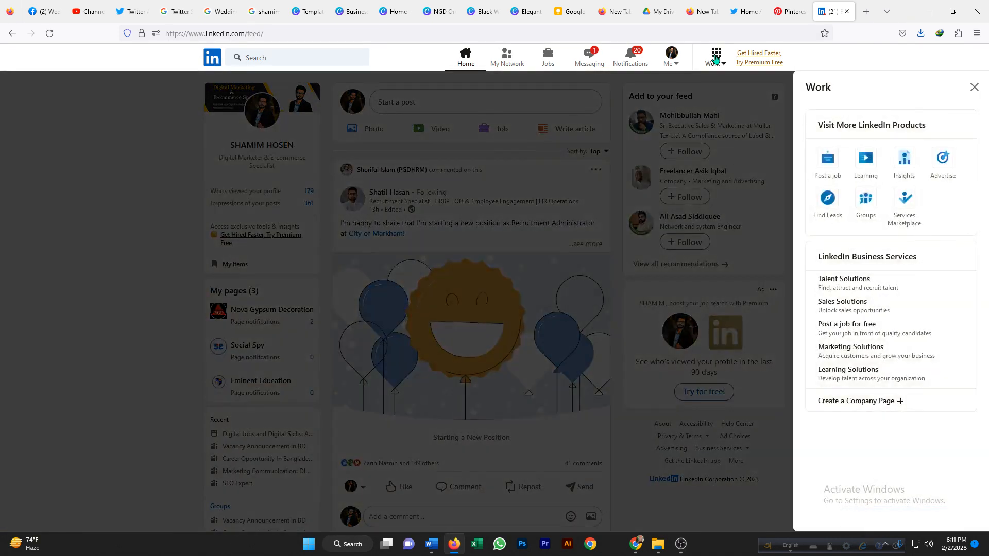
pyautogui.click(716, 57)
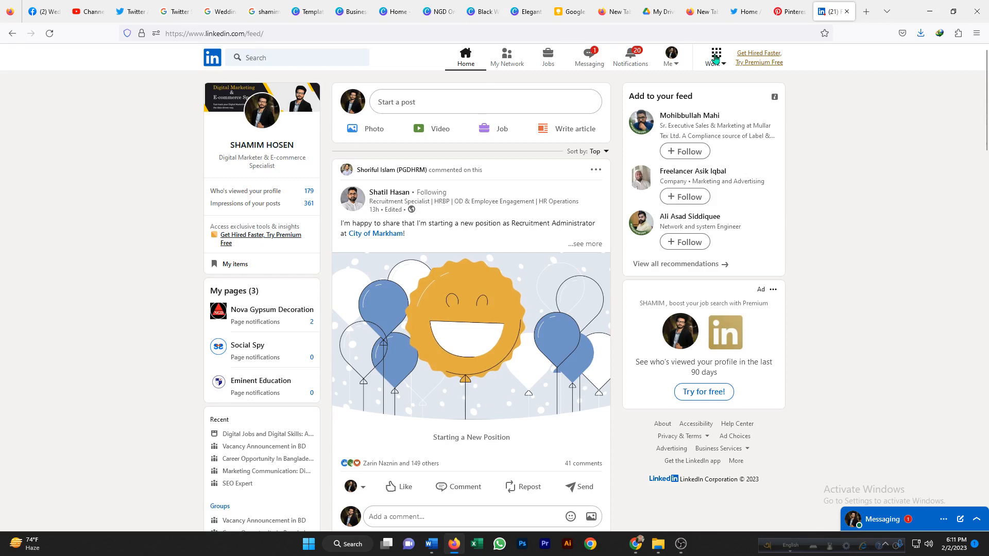
pyautogui.click(715, 57)
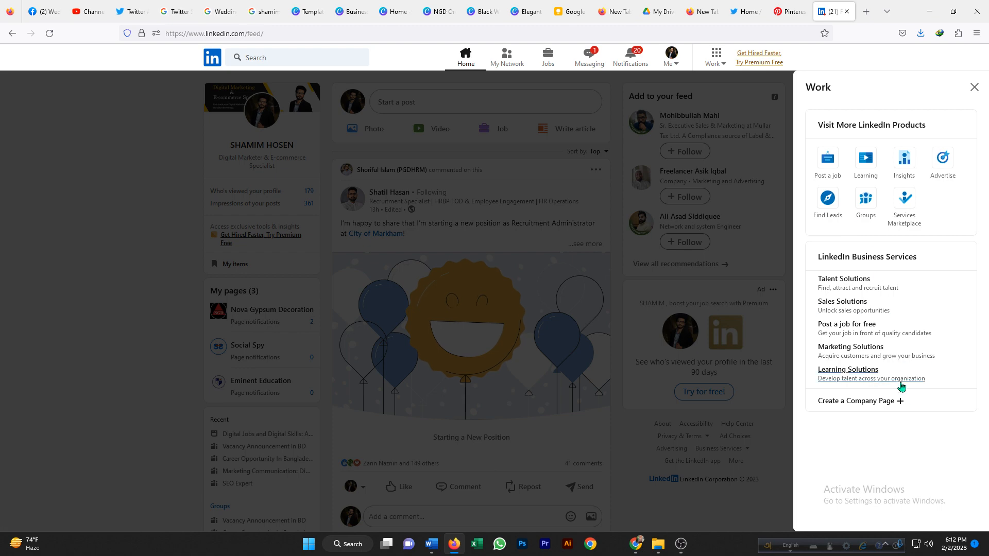
pyautogui.click(899, 401)
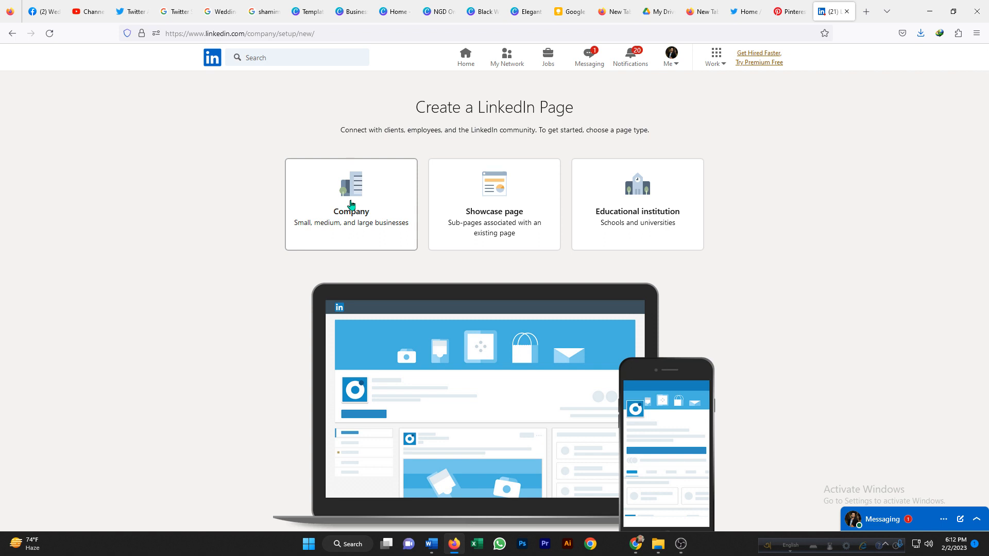
# Choose the Company page type and enter Wedding Box Bangladesh as the organization's name.
pyautogui.click(351, 204)
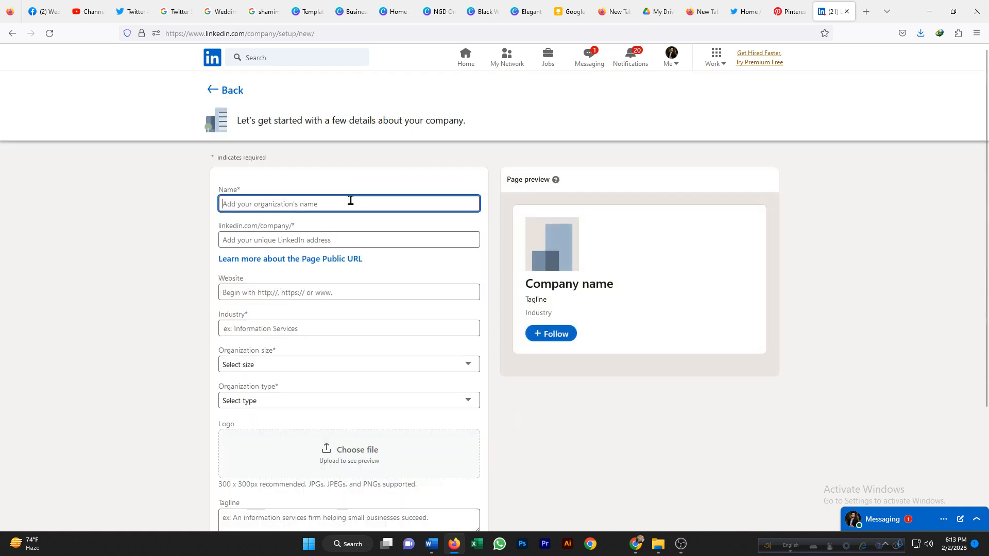
pyautogui.click(253, 207)
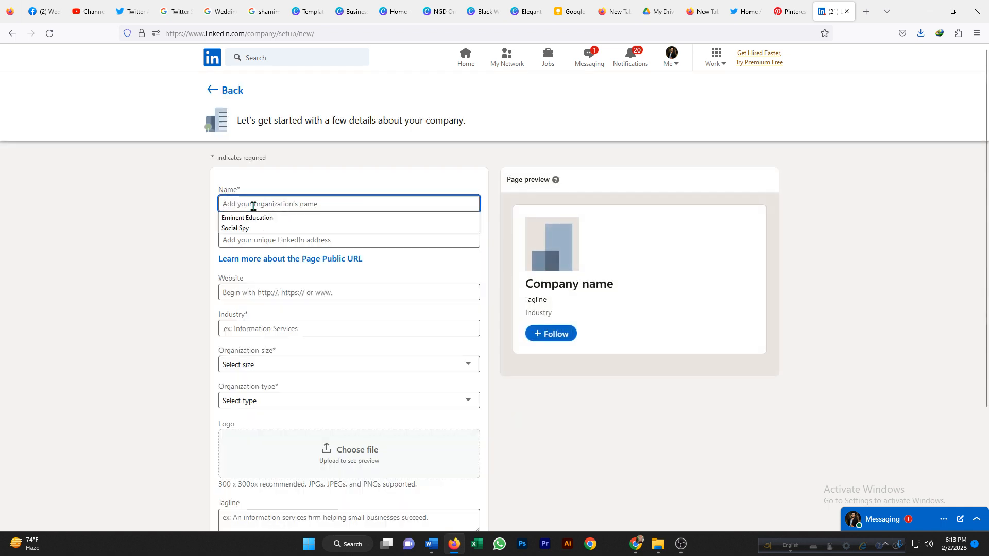
pyautogui.click(251, 205)
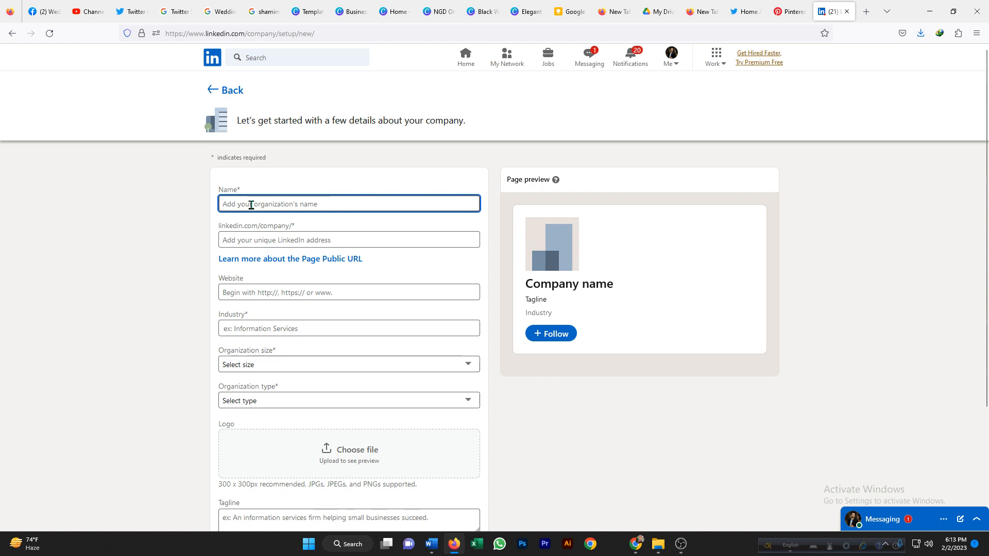
pyautogui.write('We')
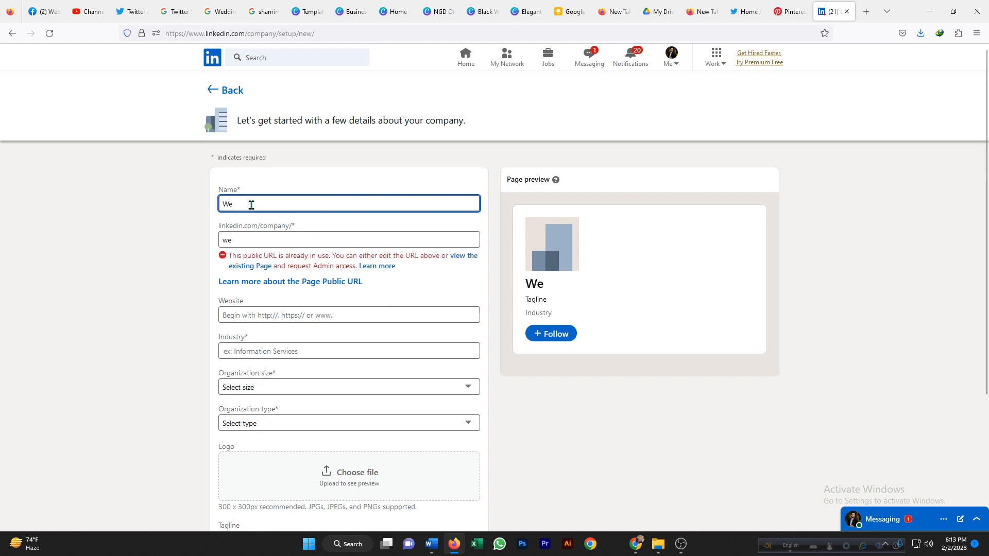
pyautogui.write('ddi')
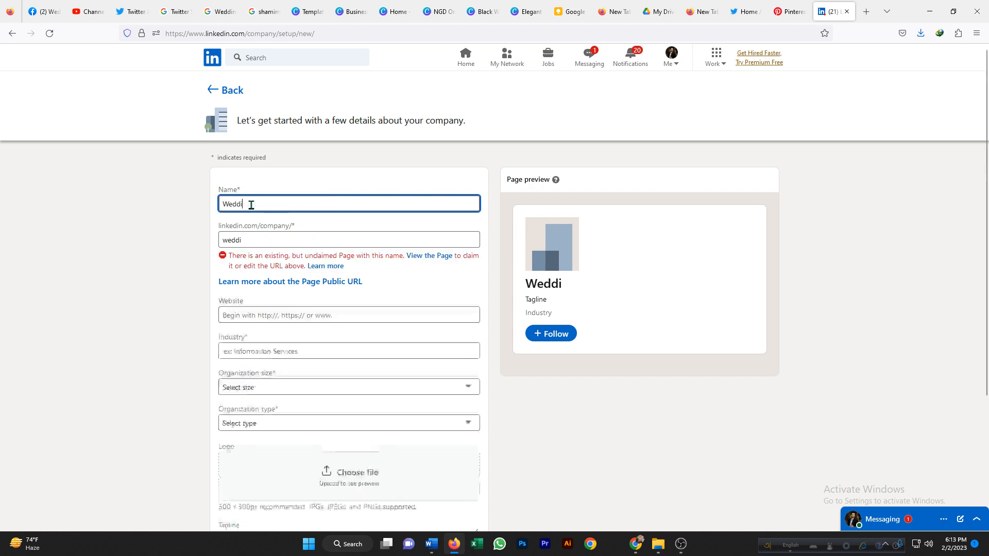
pyautogui.write('ng Box')
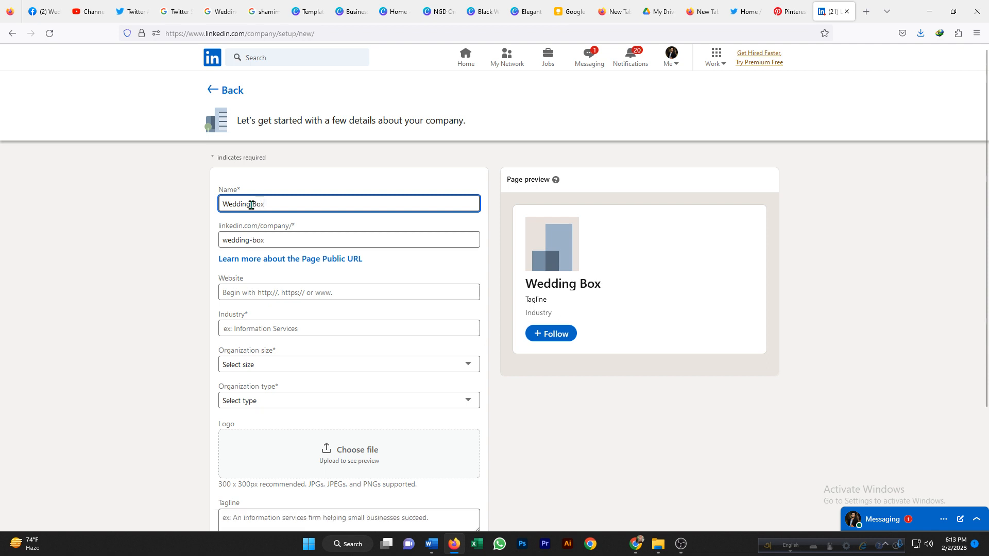
pyautogui.write(' Bang')
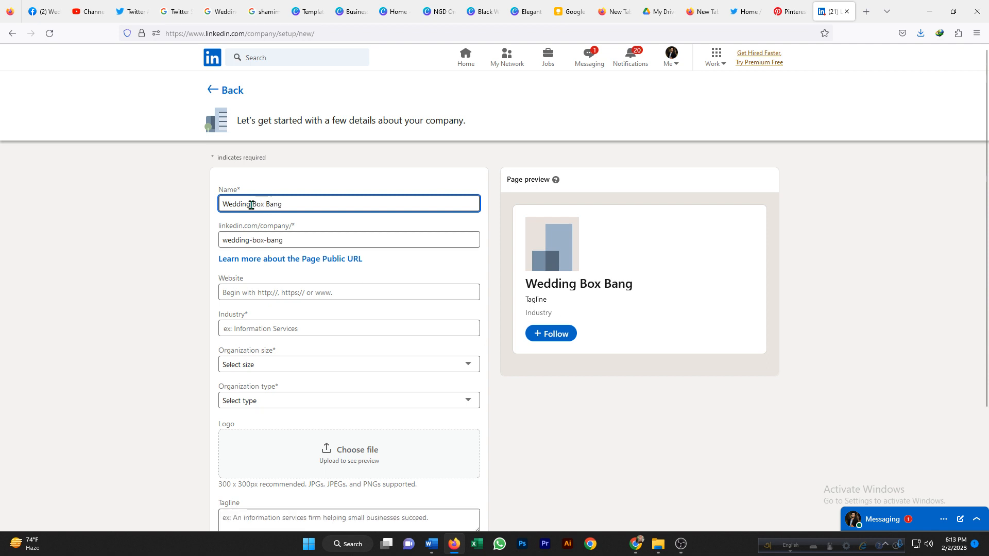
pyautogui.write('ladesh')
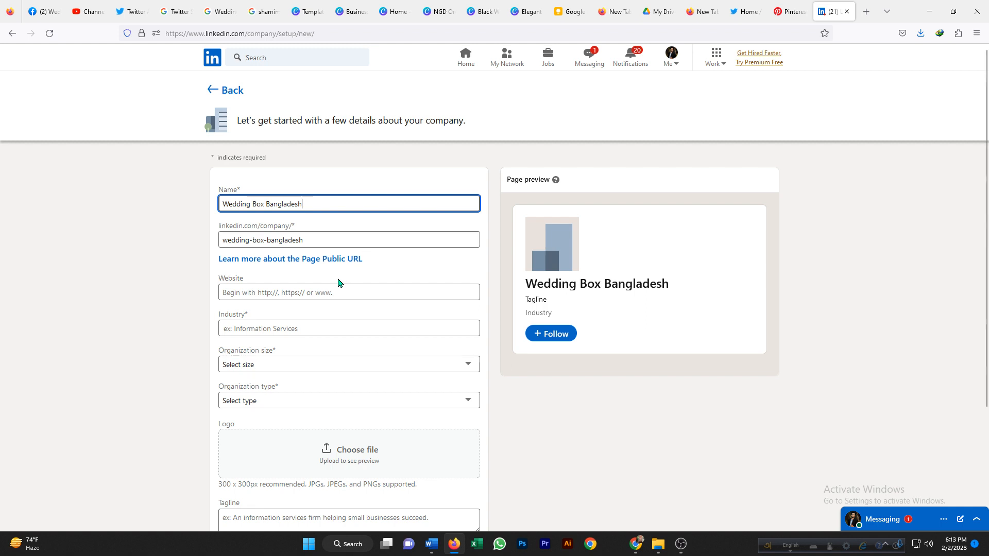
# Copy the Wedding Box Bangladesh Facebook page address from the Facebook tab.
pyautogui.click(243, 293)
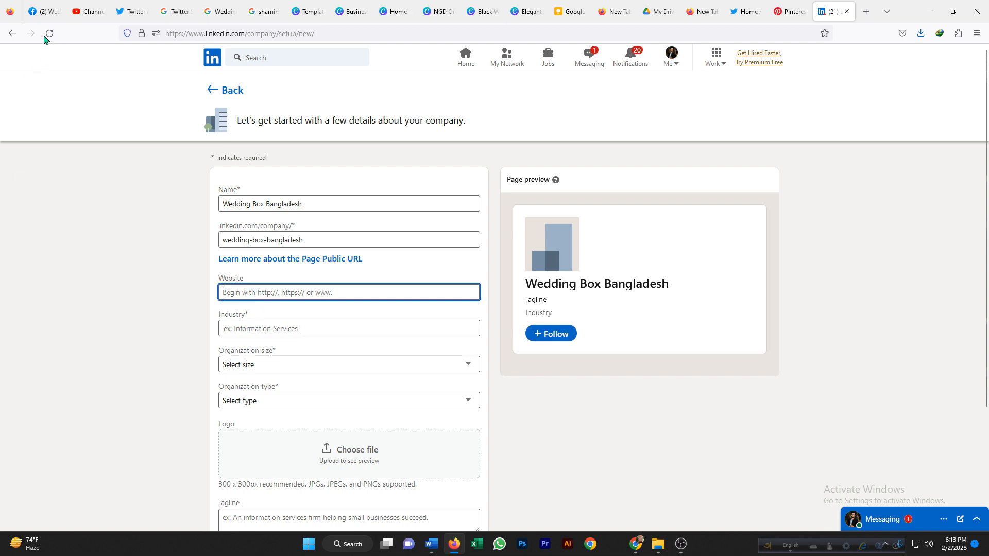
pyautogui.click(42, 11)
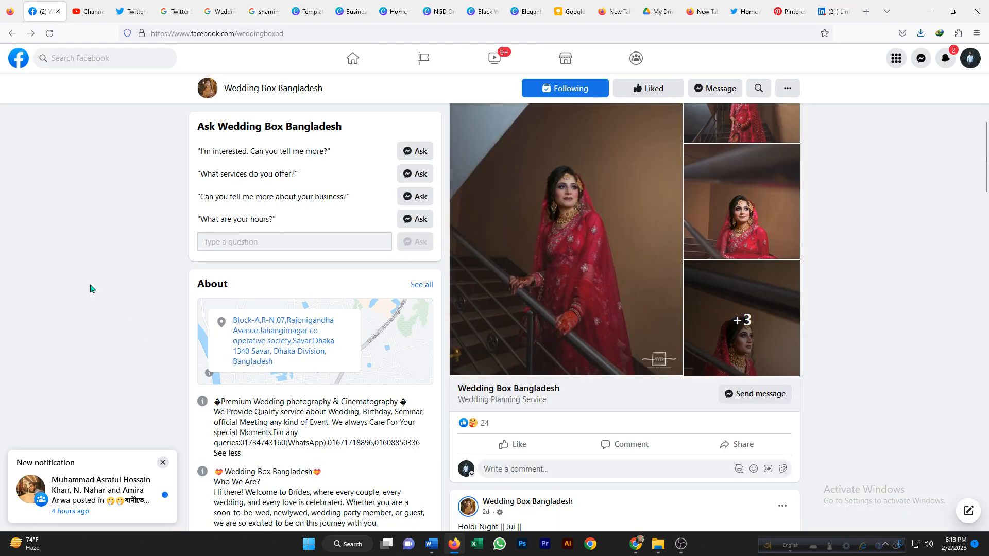
pyautogui.scroll(-3, 230, 319)
pyautogui.scroll(5, 230, 319)
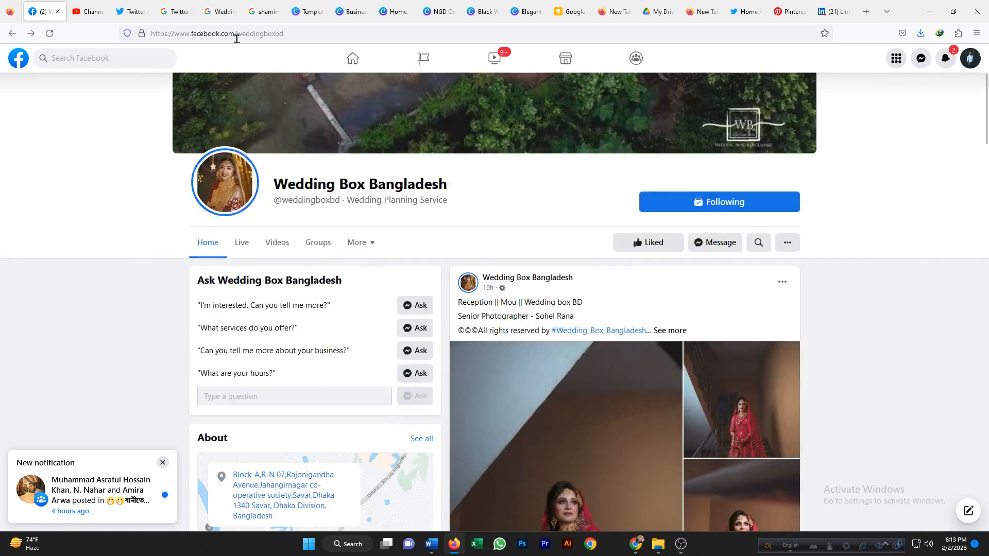
pyautogui.moveTo(283, 33); pyautogui.dragTo(154, 33)
pyautogui.click(298, 34)
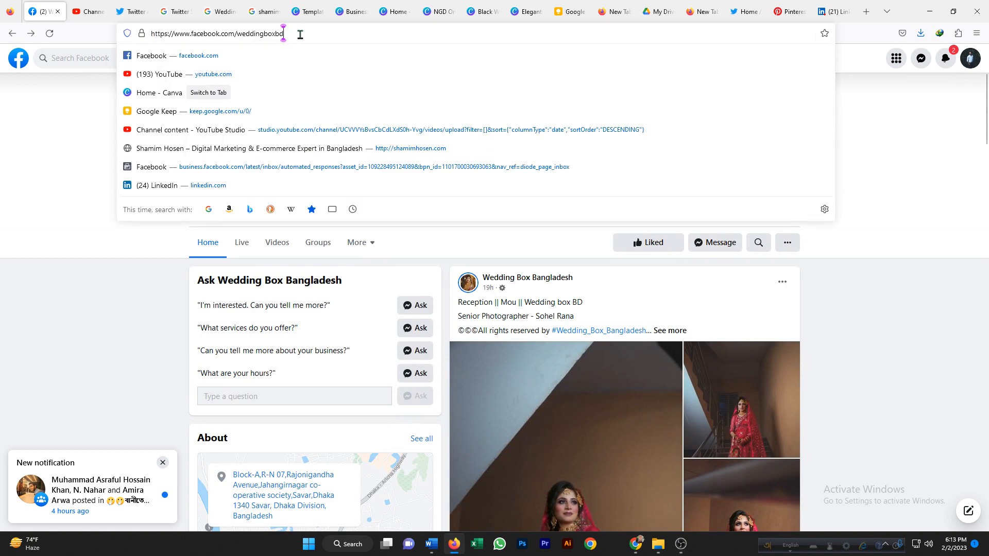
pyautogui.moveTo(299, 34); pyautogui.dragTo(147, 37)
pyautogui.rightClick(173, 33)
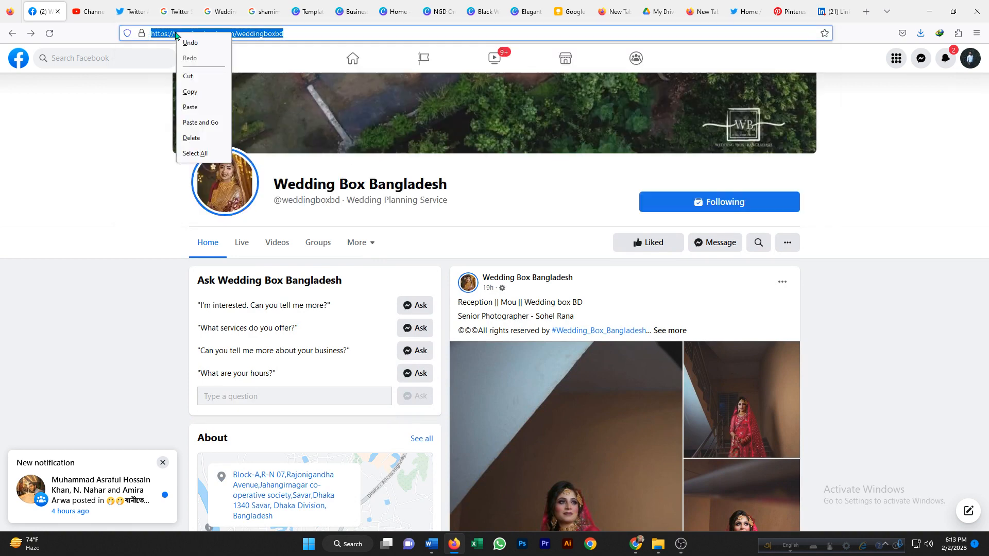
pyautogui.click(195, 93)
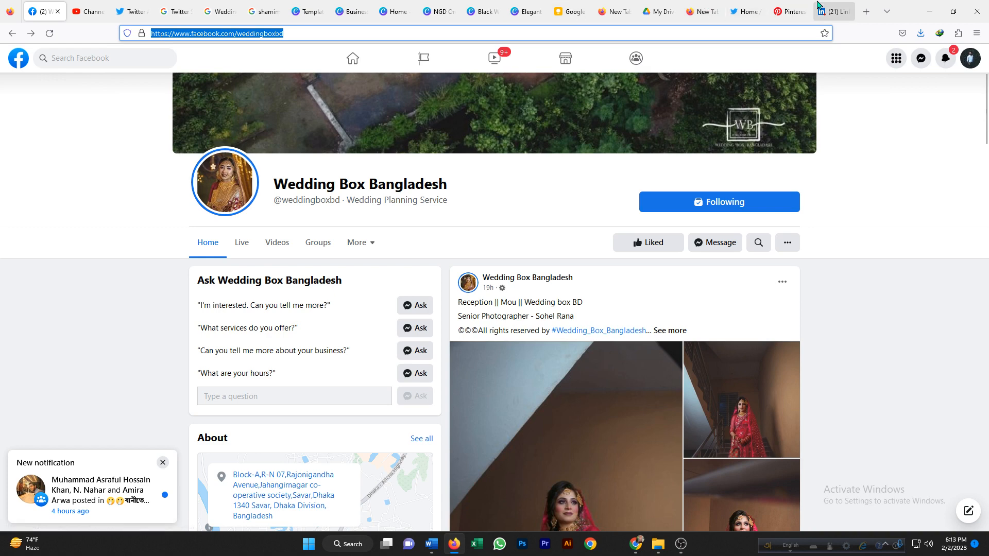
pyautogui.click(830, 11)
pyautogui.rightClick(246, 292)
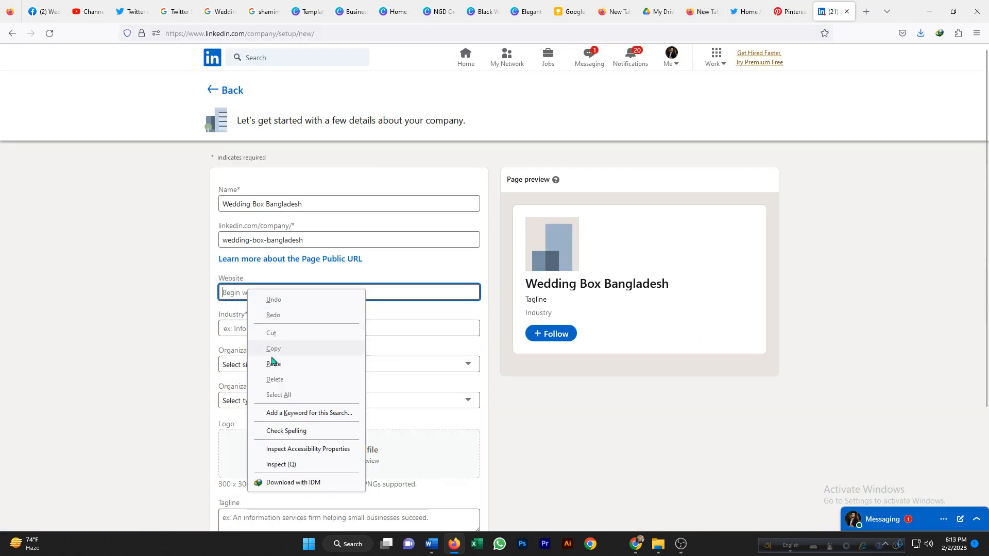
pyautogui.click(277, 364)
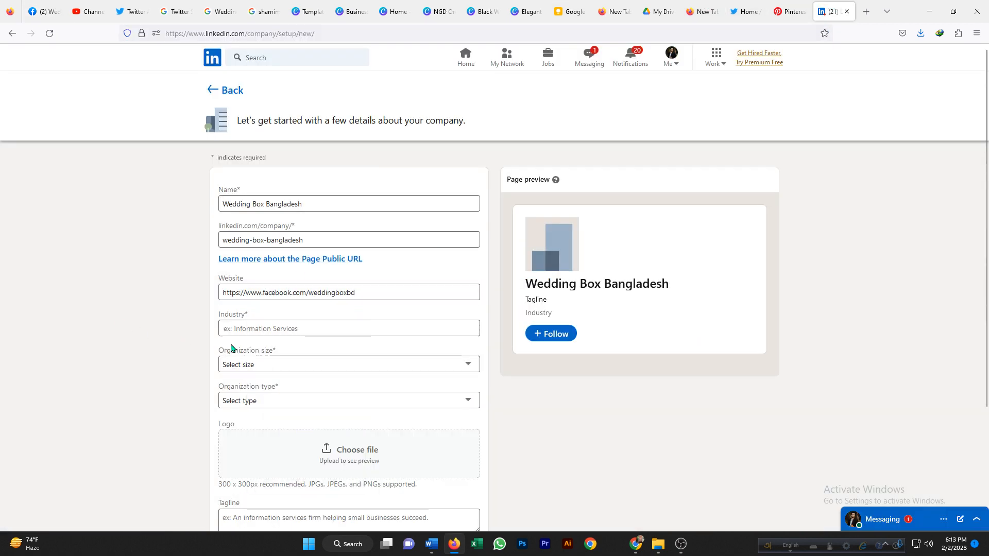
# Set the industry to Business Consulting and Services by searching the industry list.
pyautogui.click(262, 328)
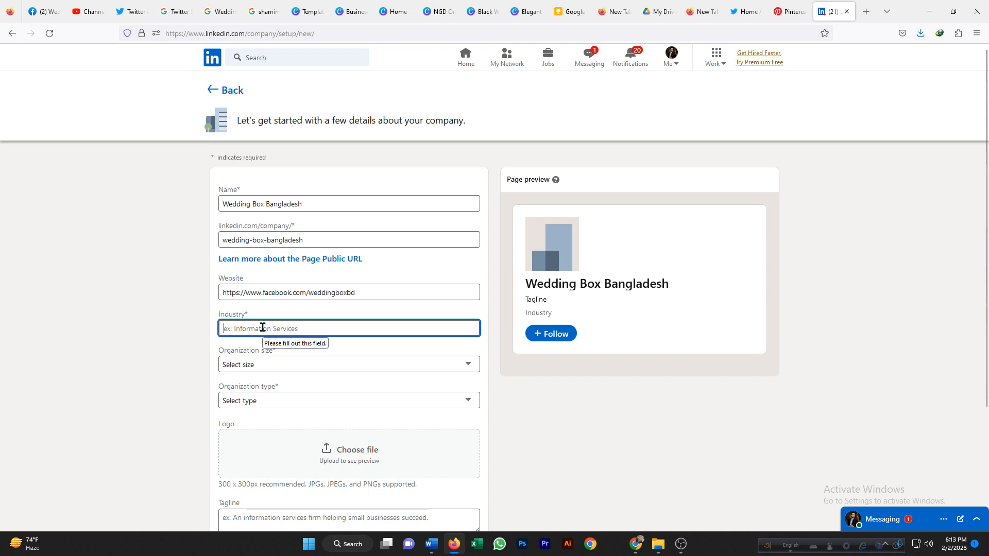
pyautogui.write('wedd')
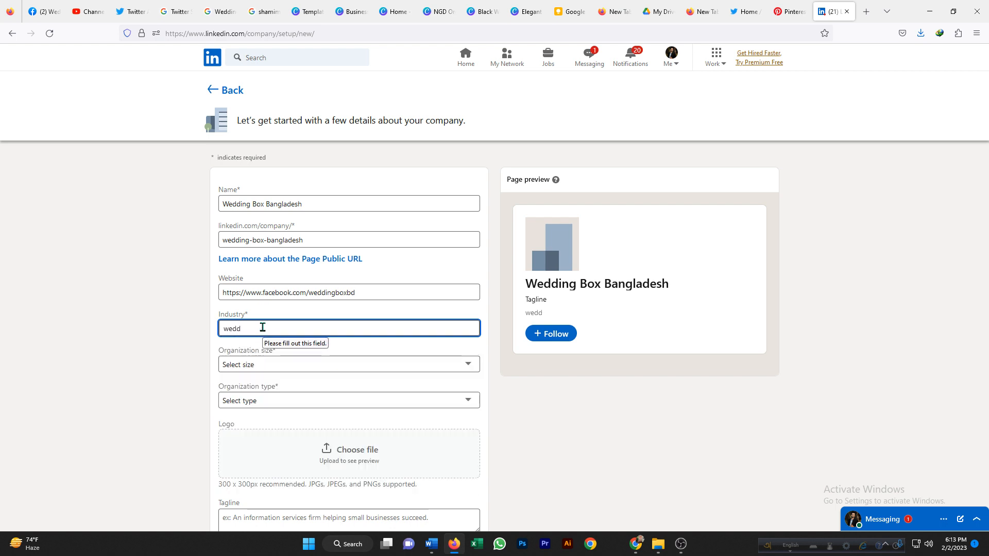
pyautogui.press('BackSpace')
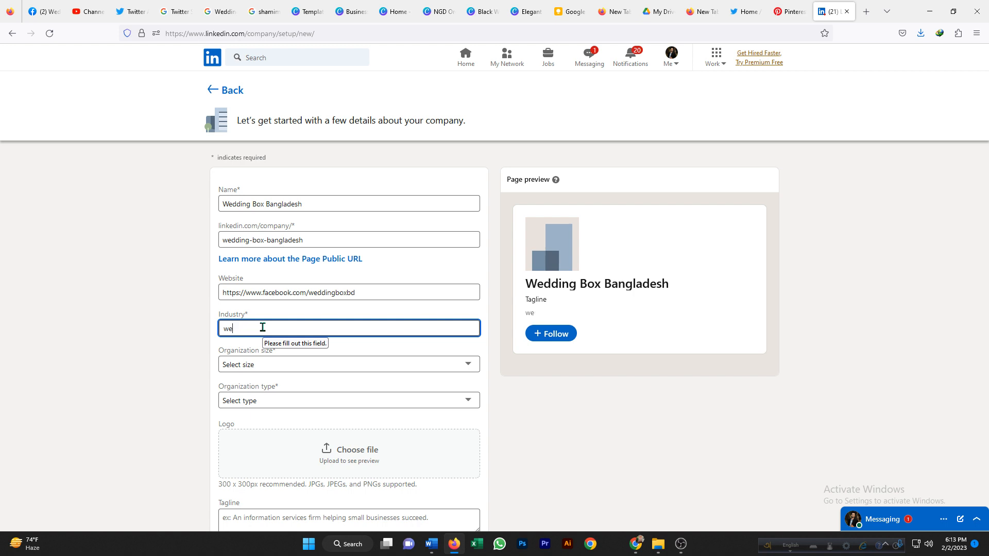
pyautogui.press('BackSpace')
pyautogui.press('BackSpace')
pyautogui.write('ser')
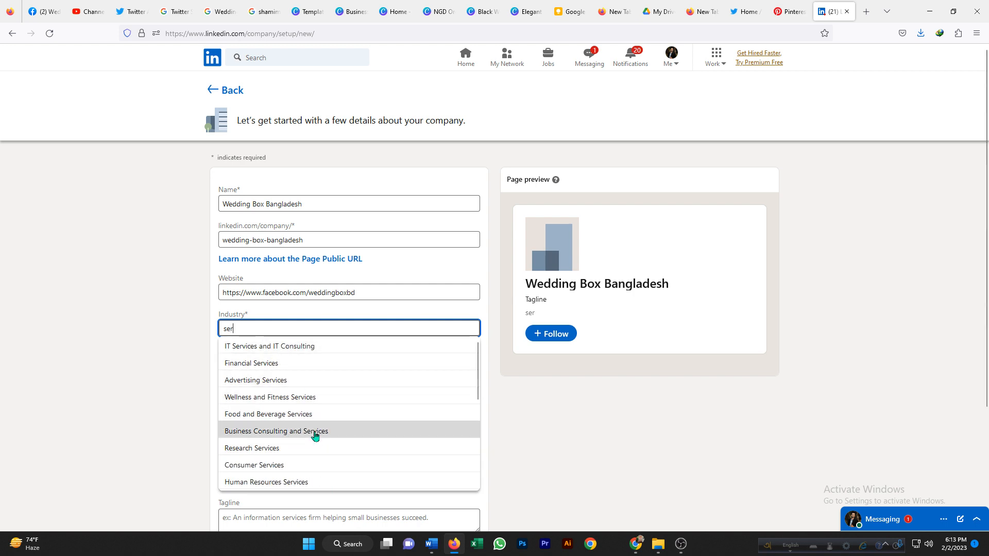
pyautogui.scroll(-5, 315, 436)
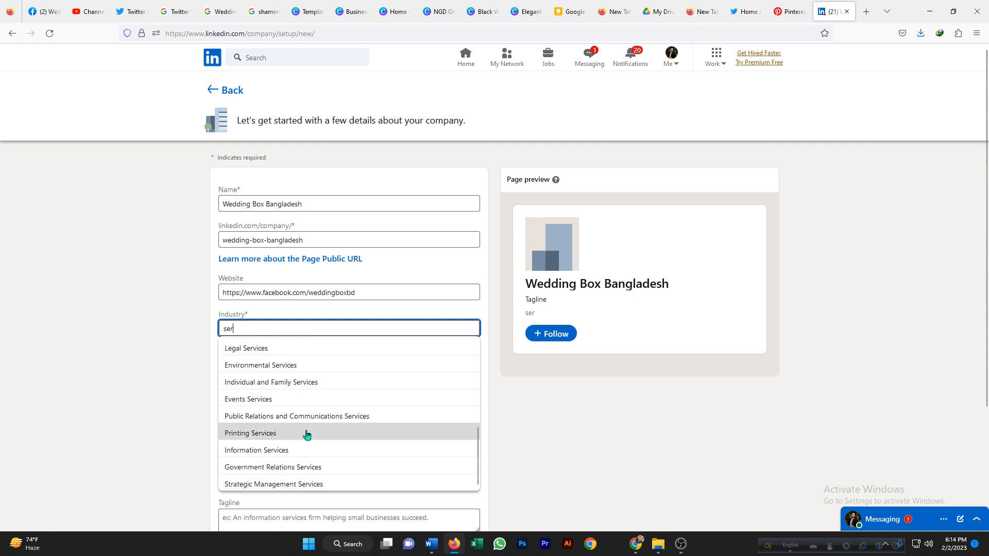
pyautogui.scroll(-3, 306, 435)
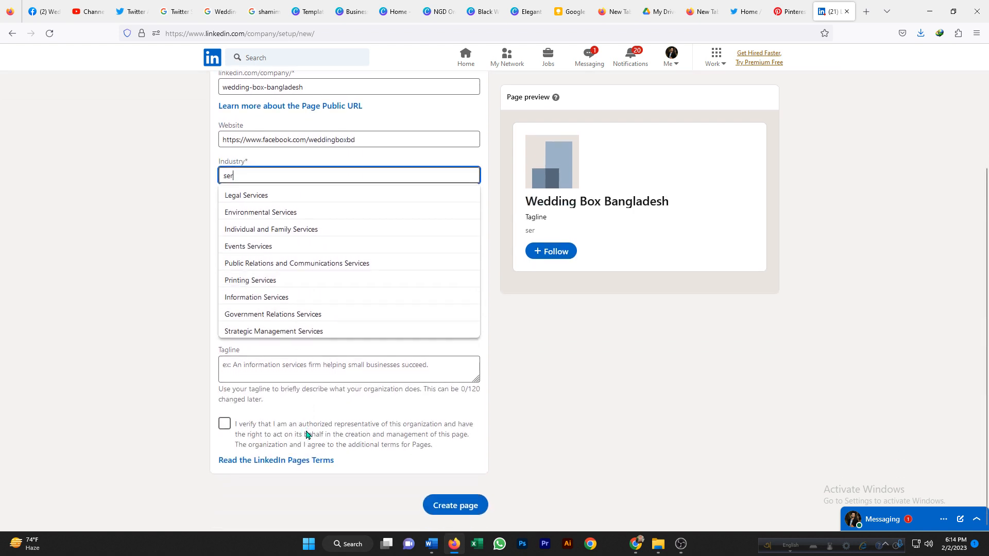
pyautogui.scroll(5, 291, 329)
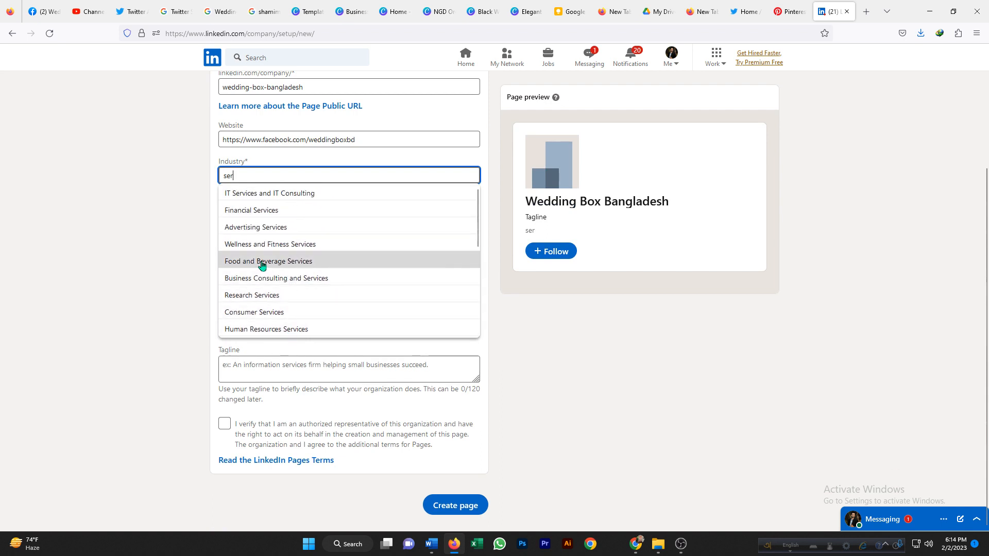
pyautogui.click(308, 279)
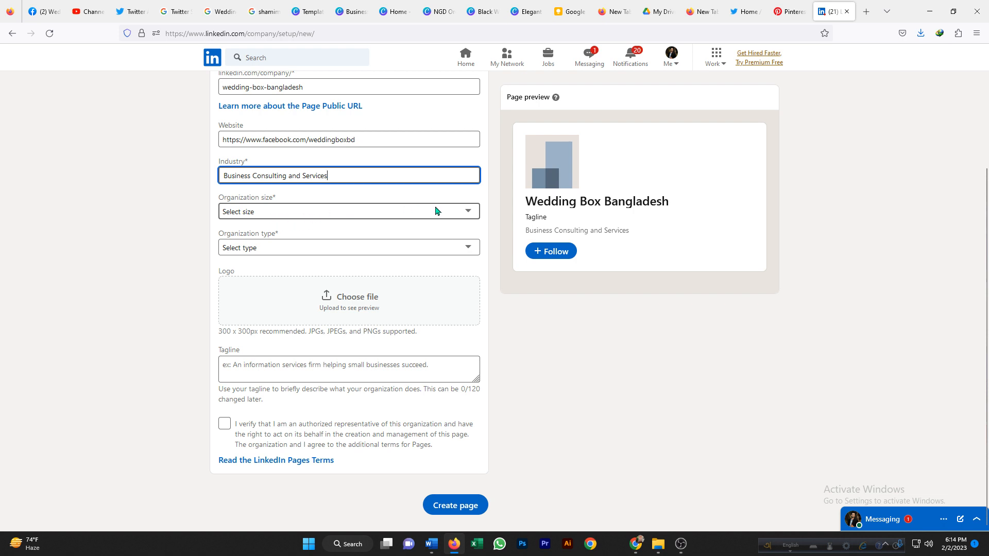
# Set the organization size to 2–10 employees and the organization type to Partnership.
pyautogui.click(460, 211)
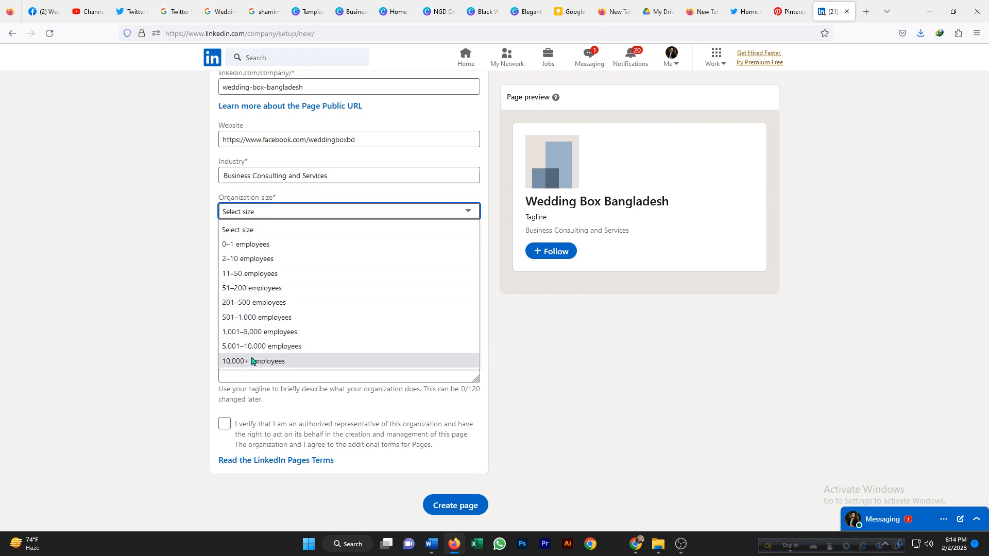
pyautogui.click(239, 260)
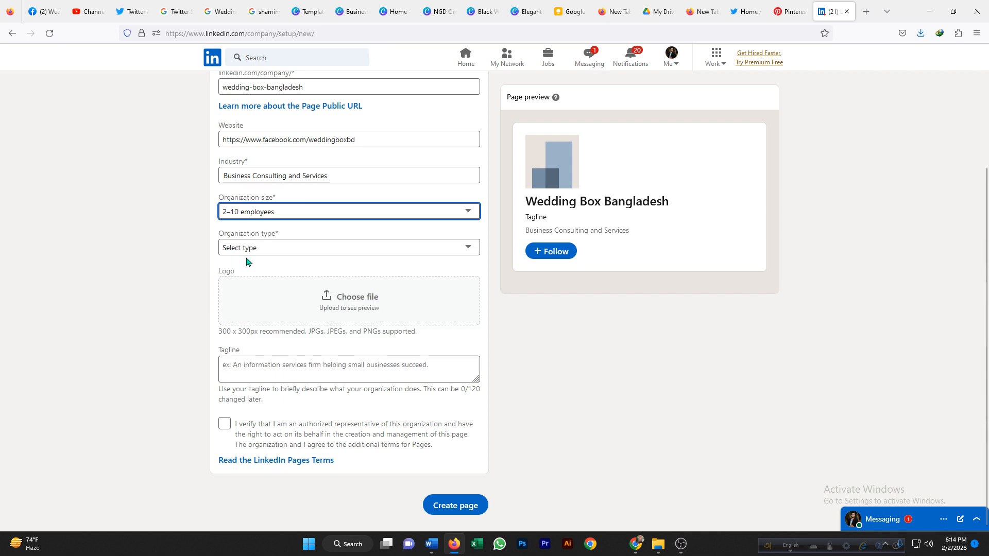
pyautogui.click(468, 249)
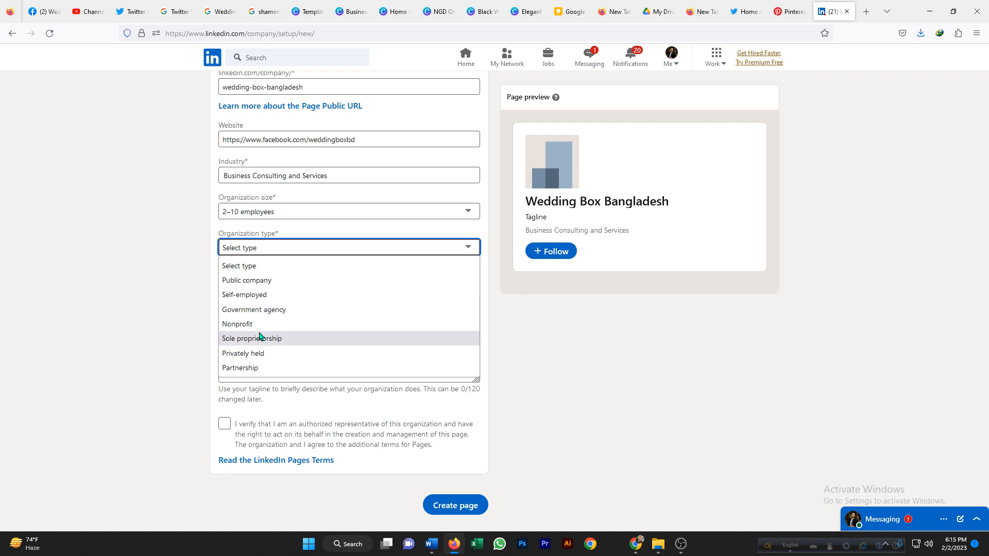
pyautogui.click(241, 369)
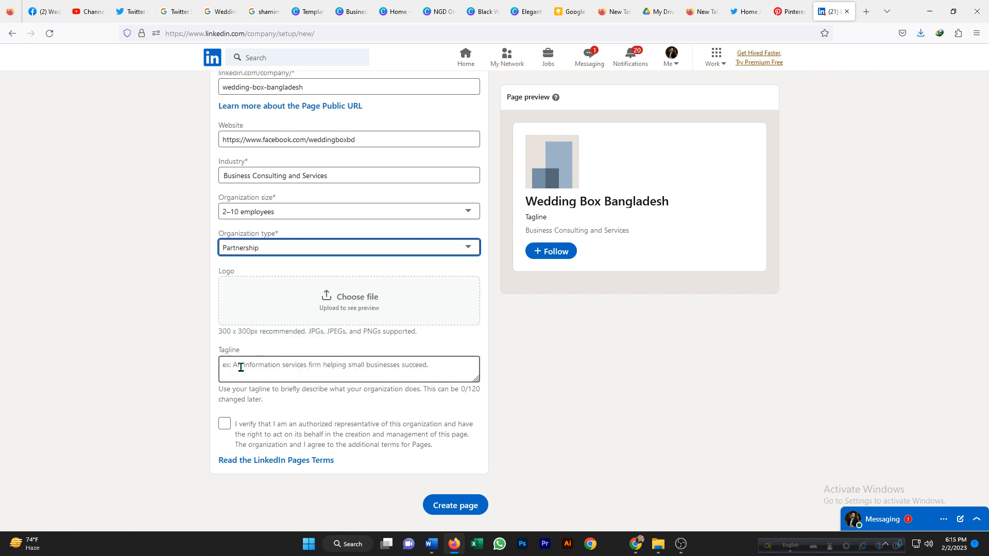
# Upload the image Final Logo For Wedding Box-01 from Downloads as the page logo.
pyautogui.click(343, 303)
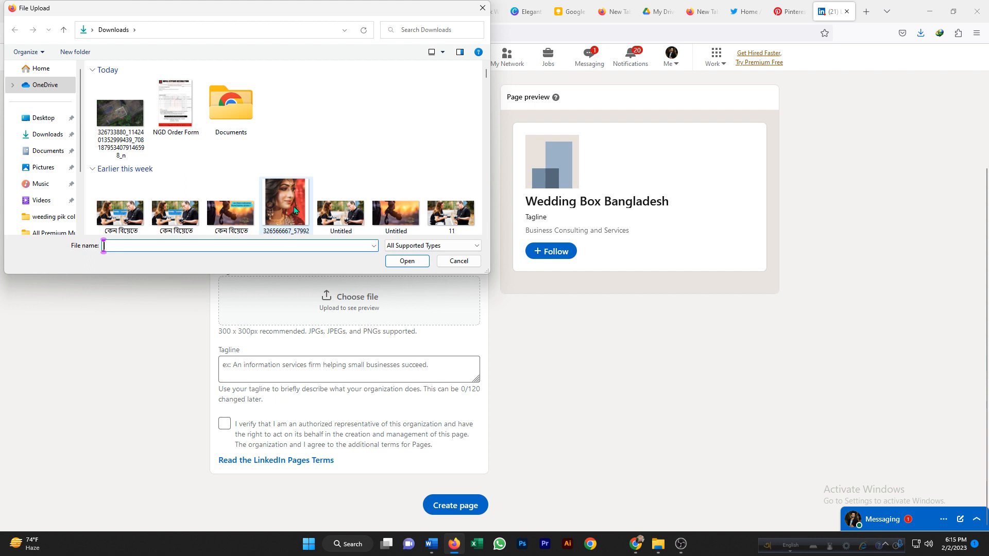
pyautogui.scroll(-1, 293, 206)
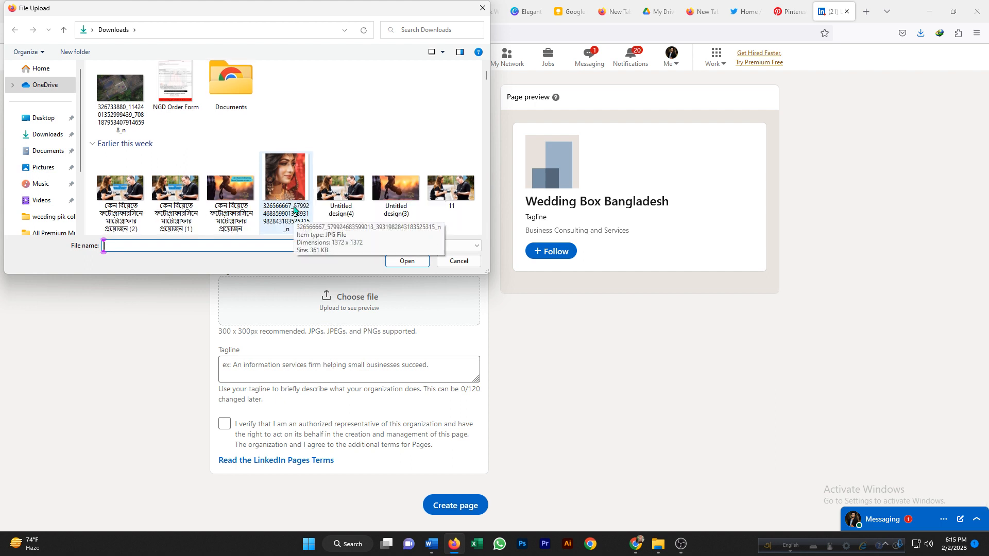
pyautogui.scroll(-3, 290, 203)
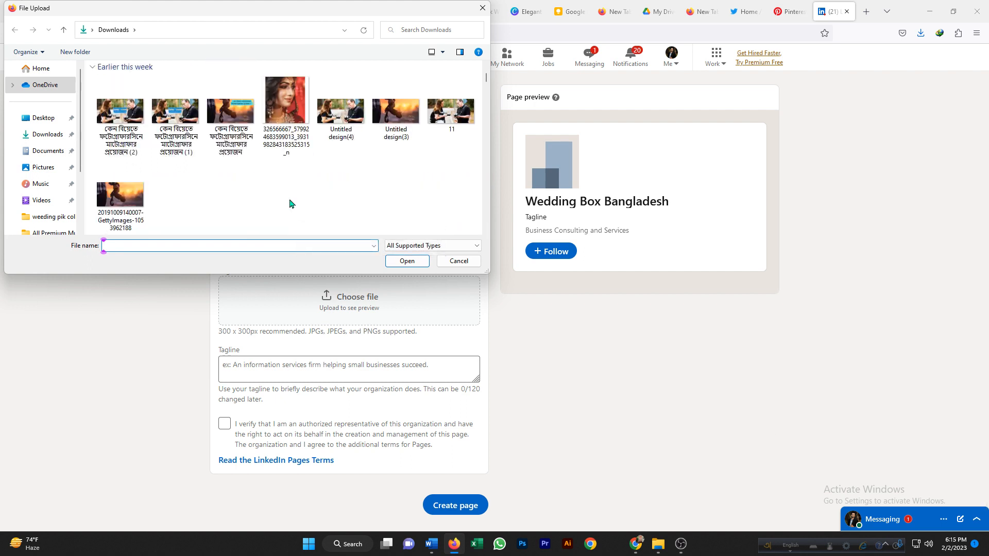
pyautogui.scroll(-3, 290, 204)
pyautogui.click(229, 199)
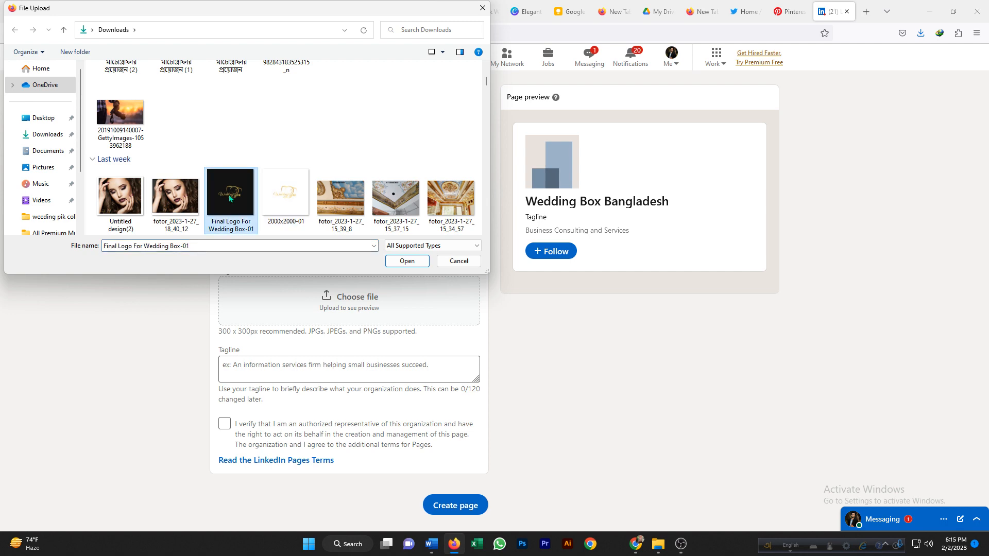
pyautogui.scroll(8, 324, 177)
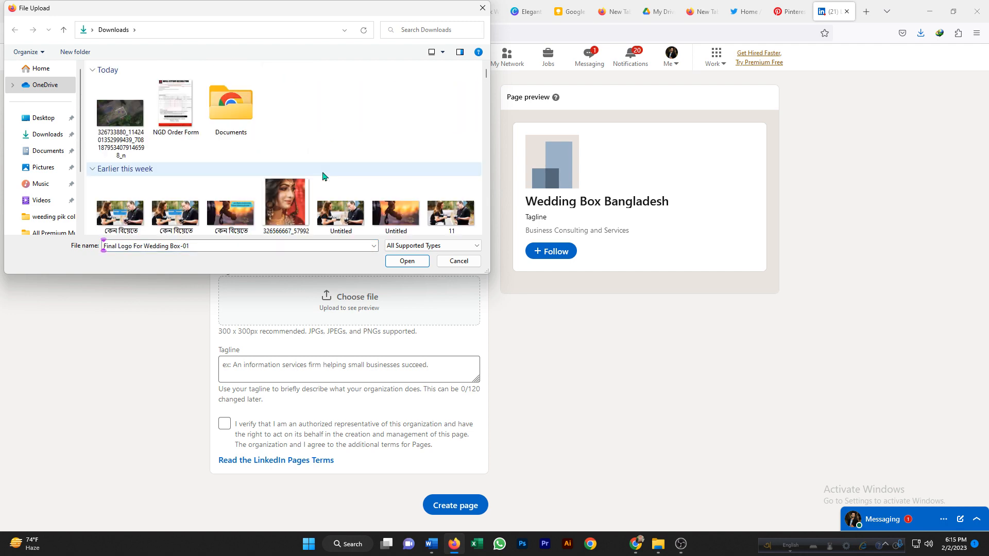
pyautogui.scroll(-12, 314, 181)
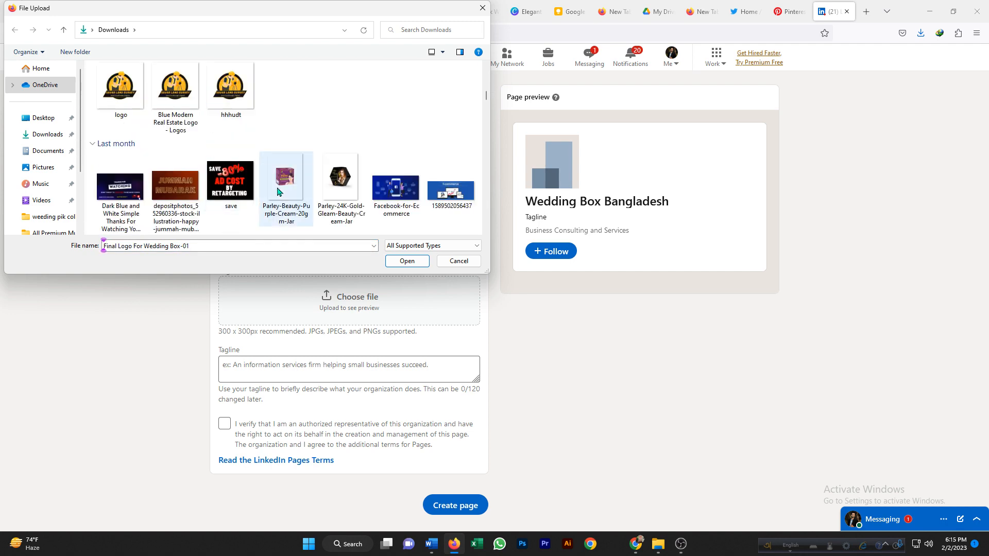
pyautogui.scroll(6, 296, 186)
pyautogui.scroll(-6, 296, 185)
pyautogui.scroll(5, 295, 186)
pyautogui.scroll(-5, 295, 186)
pyautogui.scroll(6, 294, 185)
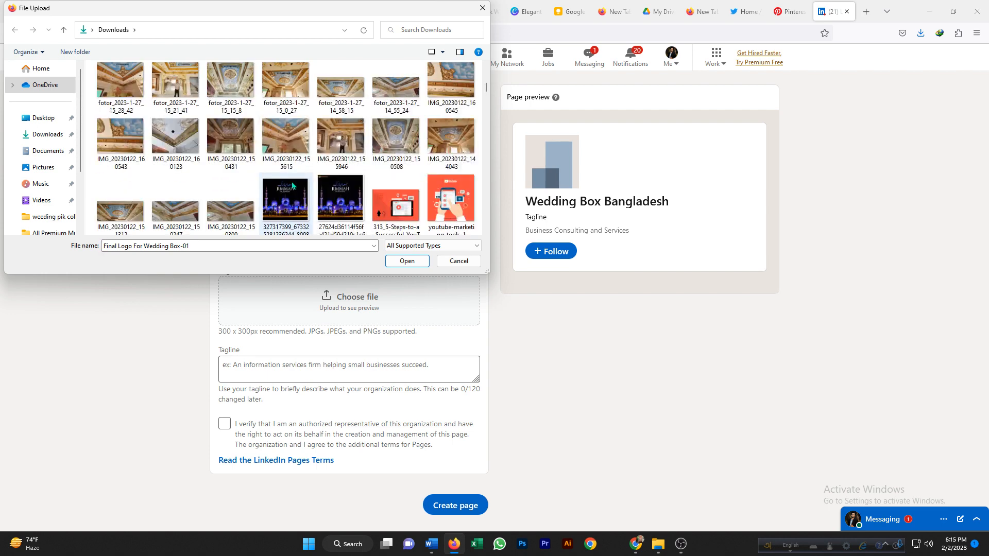
pyautogui.scroll(8, 292, 185)
pyautogui.scroll(-4, 292, 186)
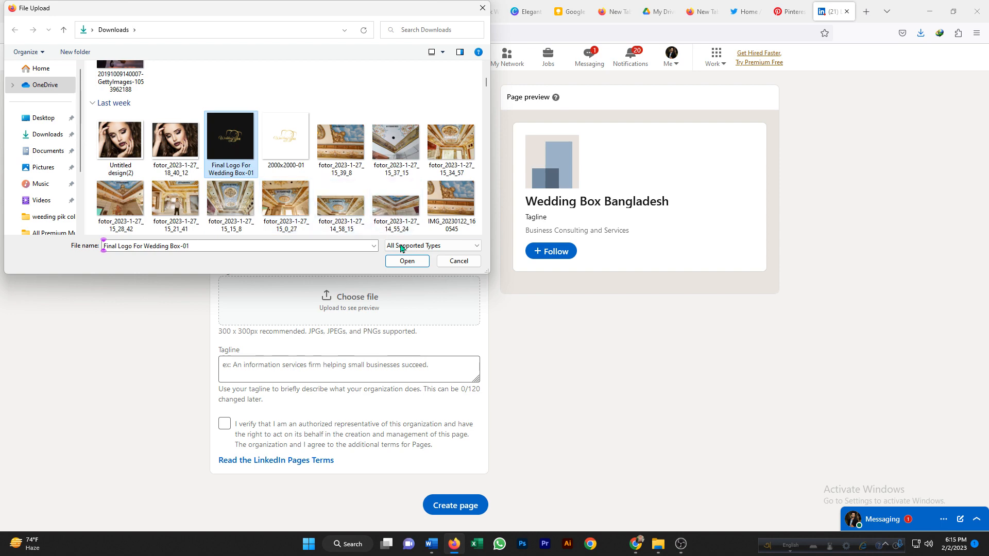
pyautogui.click(404, 261)
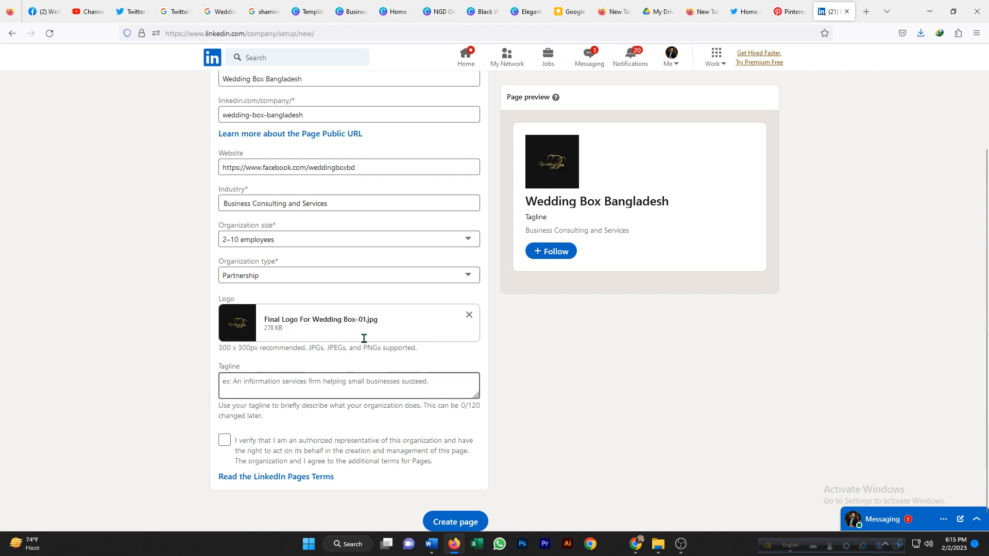
# Browse the Wedding Box Bangladesh Facebook page's posts and About section for page details.
pyautogui.click(231, 384)
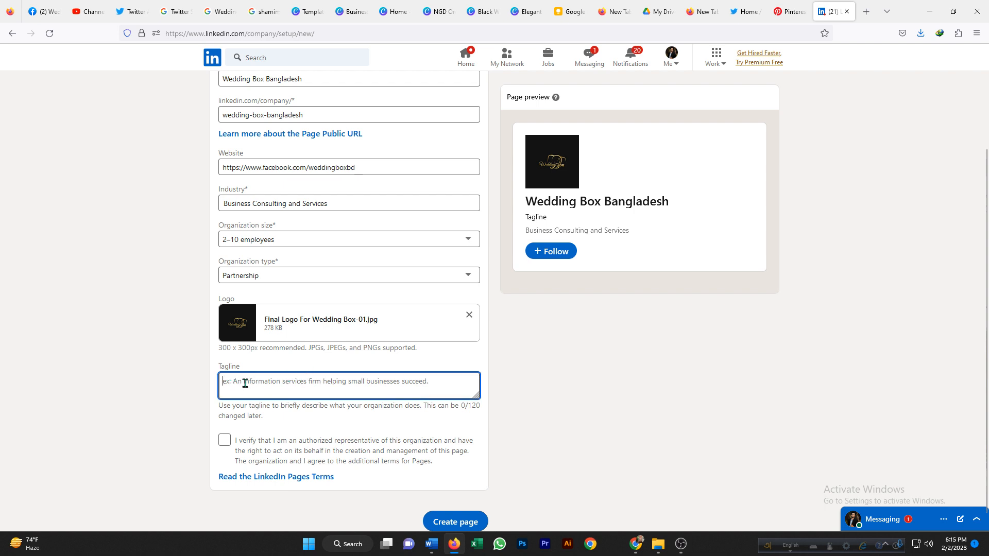
pyautogui.click(44, 11)
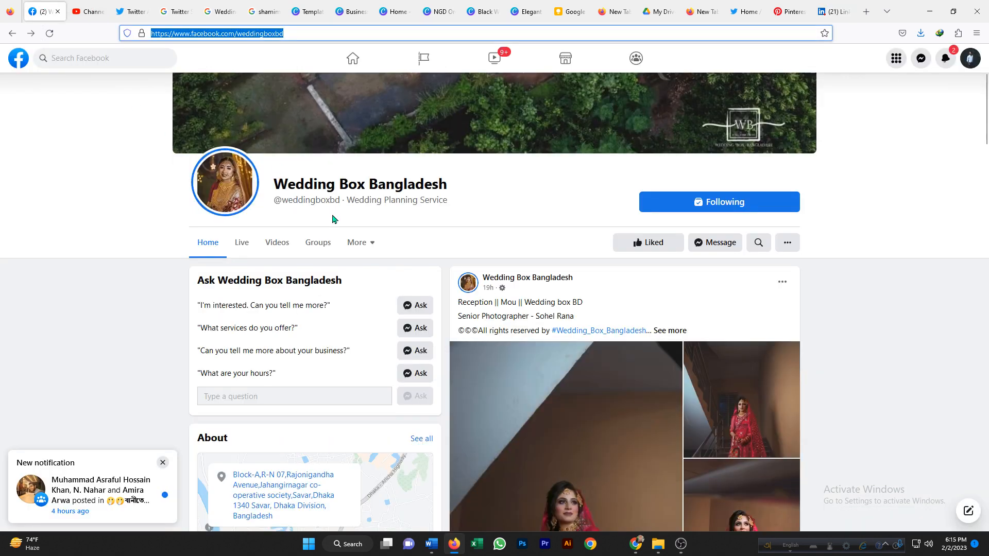
pyautogui.scroll(-2, 332, 219)
pyautogui.click(668, 251)
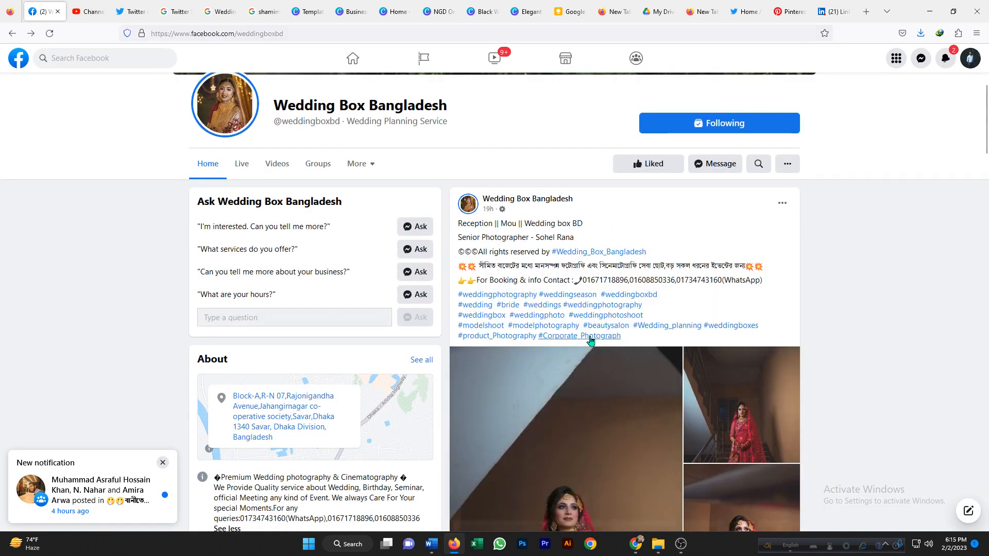
pyautogui.scroll(-4, 590, 340)
pyautogui.click(577, 395)
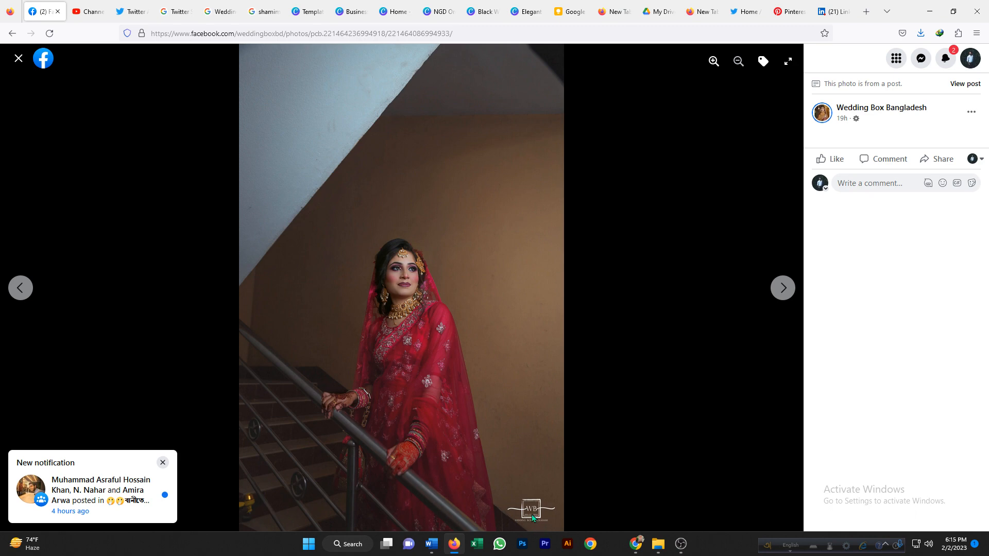
pyautogui.click(18, 58)
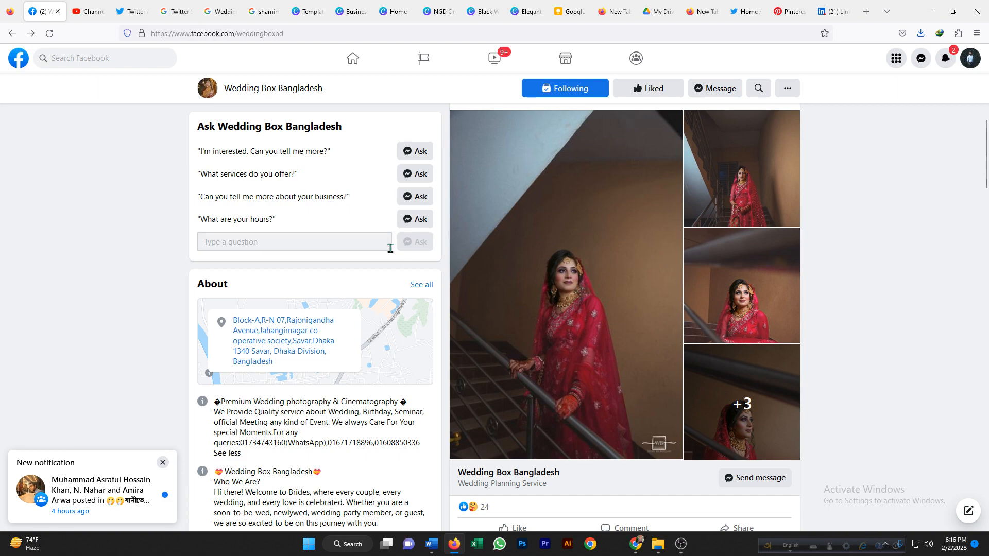
pyautogui.scroll(-3, 305, 157)
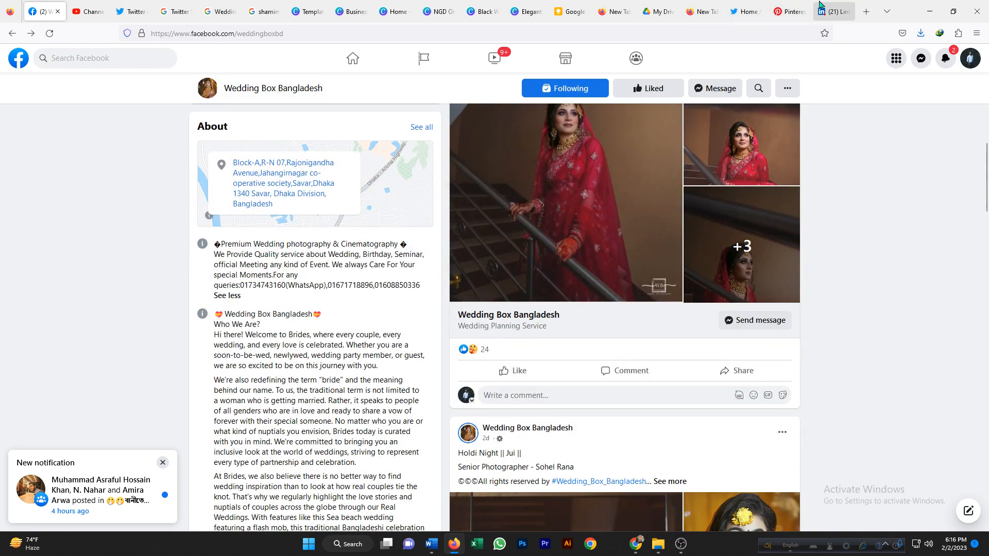
pyautogui.click(833, 11)
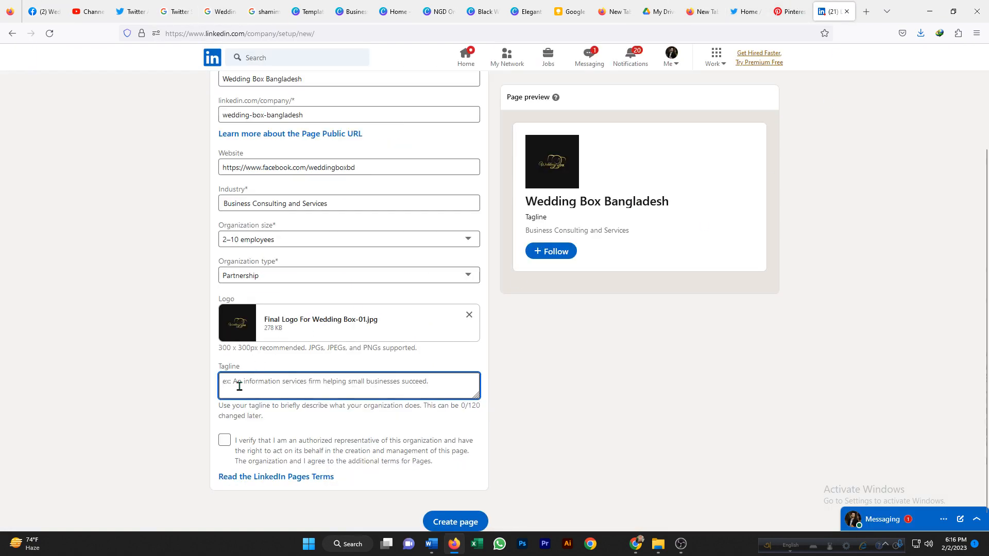
# Enter the tagline Build Your Dream and tick the authorized representative verification box.
pyautogui.write('Buil')
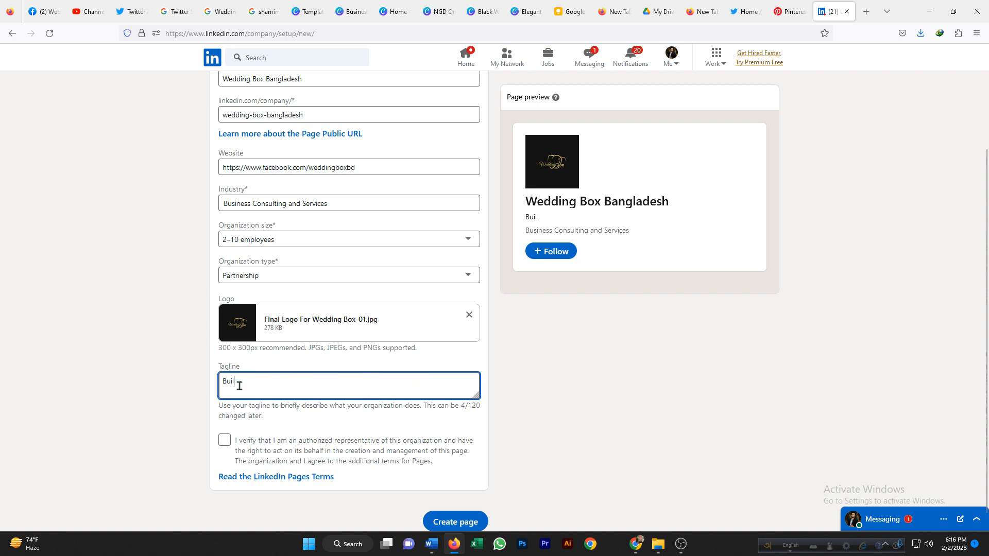
pyautogui.write('d Y')
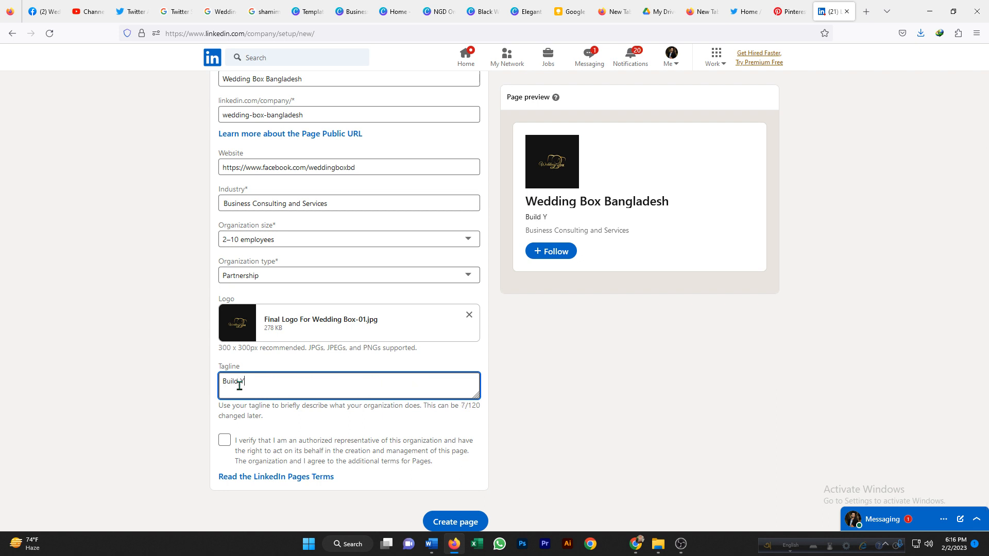
pyautogui.write('our Dream')
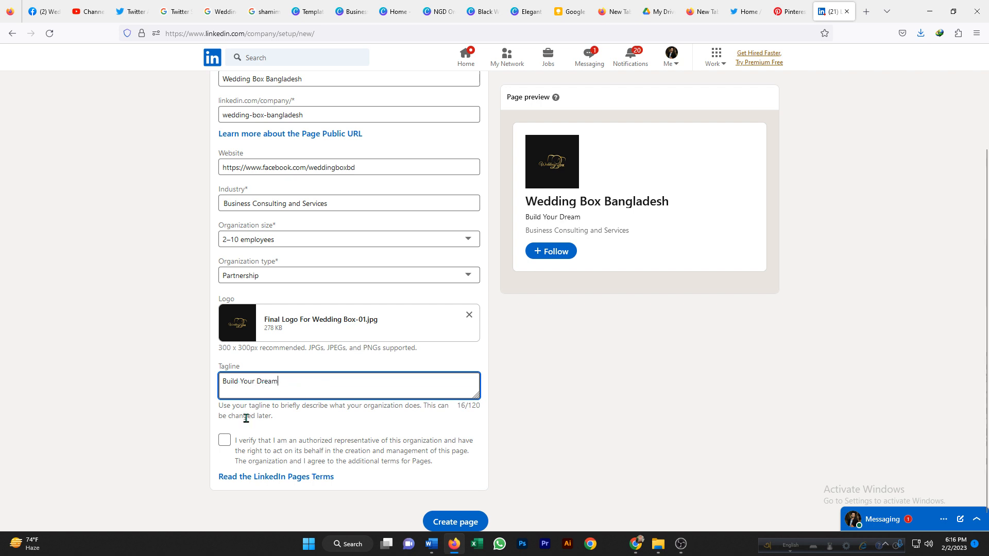
pyautogui.click(225, 440)
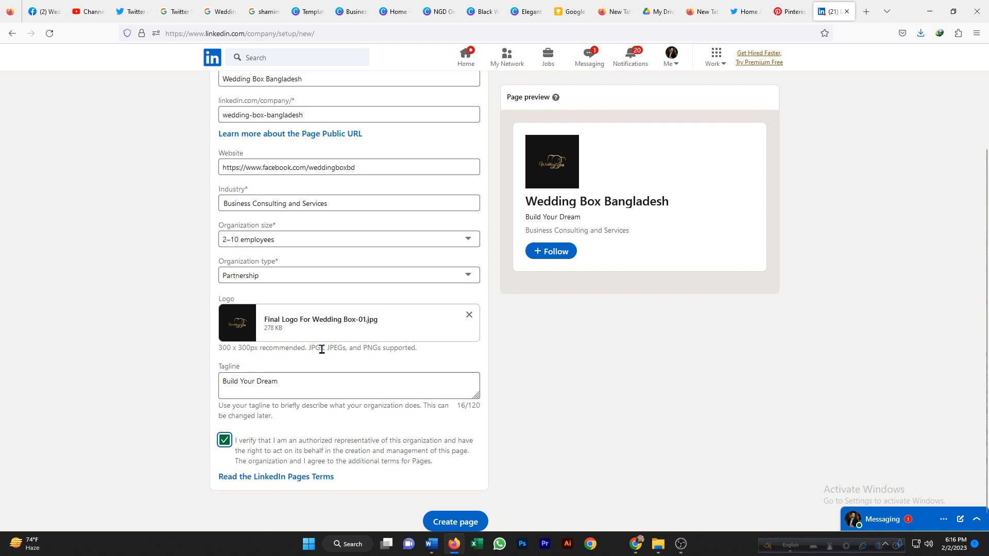
# Create the LinkedIn page.
pyautogui.scroll(3, 324, 240)
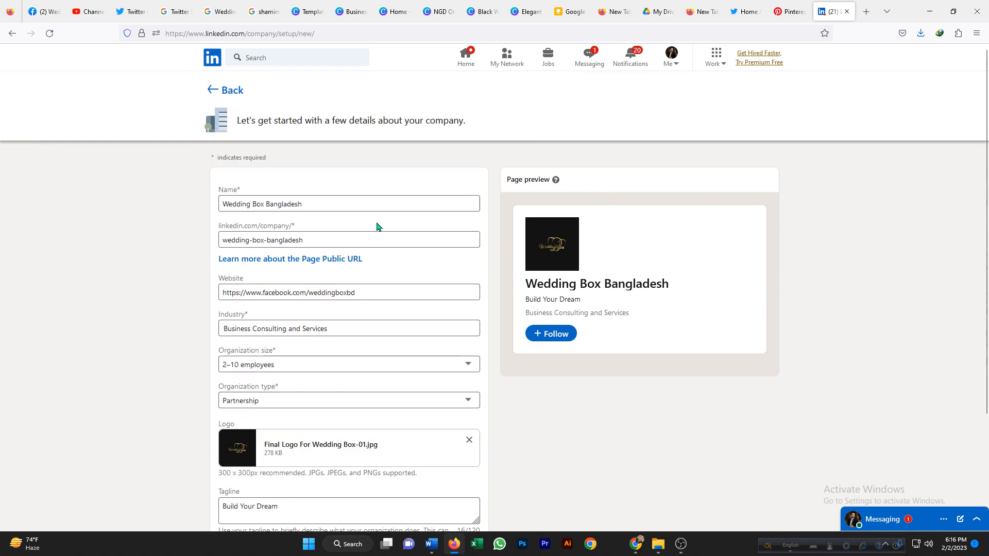
pyautogui.scroll(-3, 375, 225)
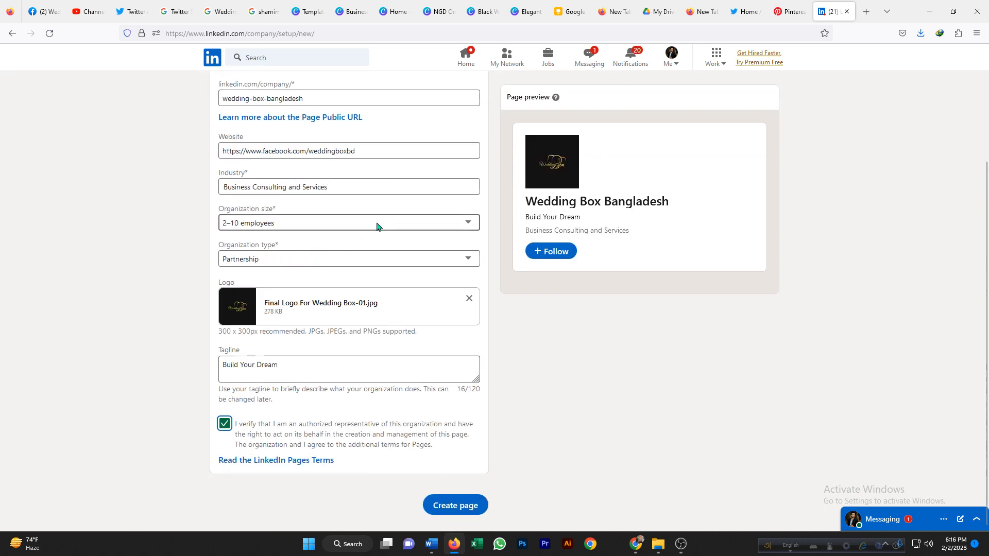
pyautogui.click(453, 509)
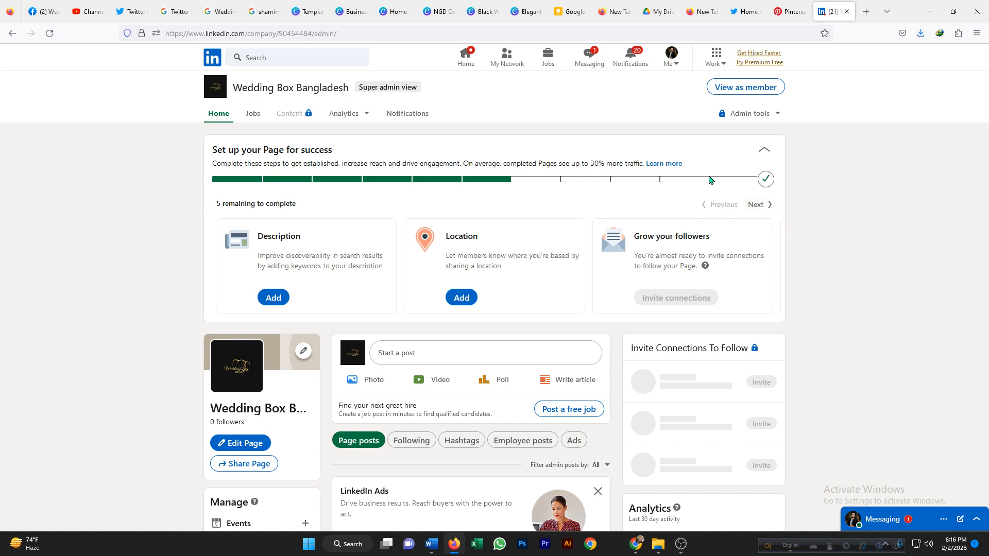
# Open the description editor for the new page from the setup checklist.
pyautogui.click(272, 298)
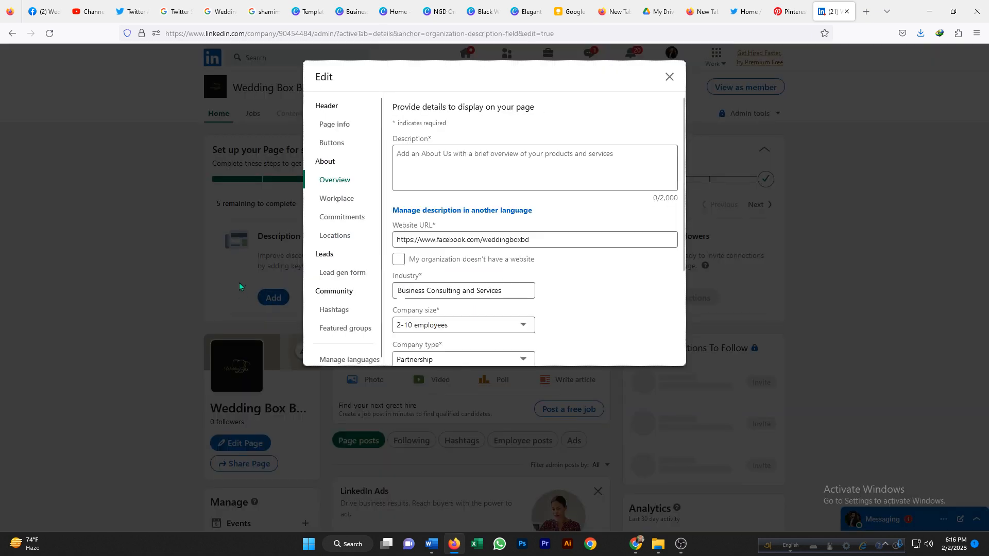
pyautogui.scroll(-3, 481, 163)
pyautogui.scroll(3, 481, 159)
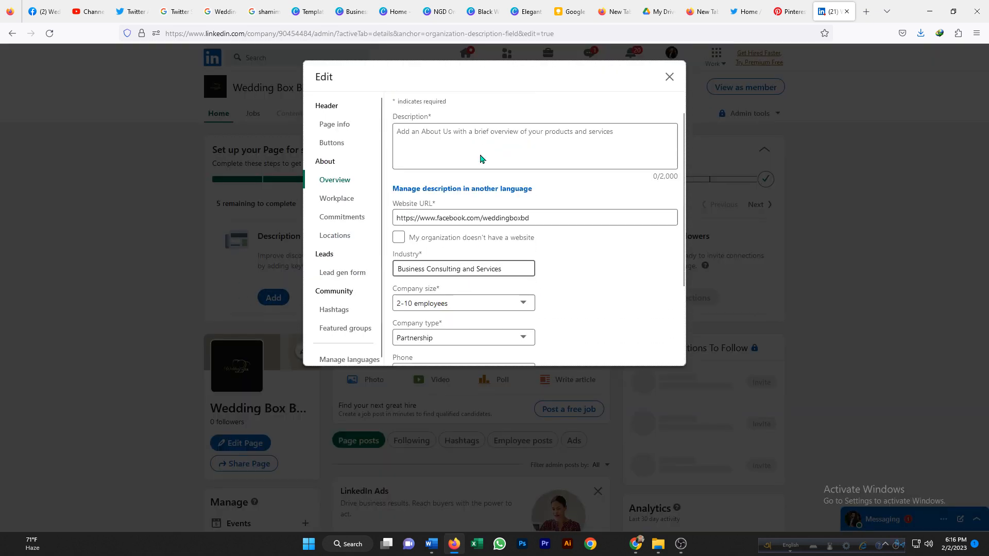
pyautogui.click(408, 156)
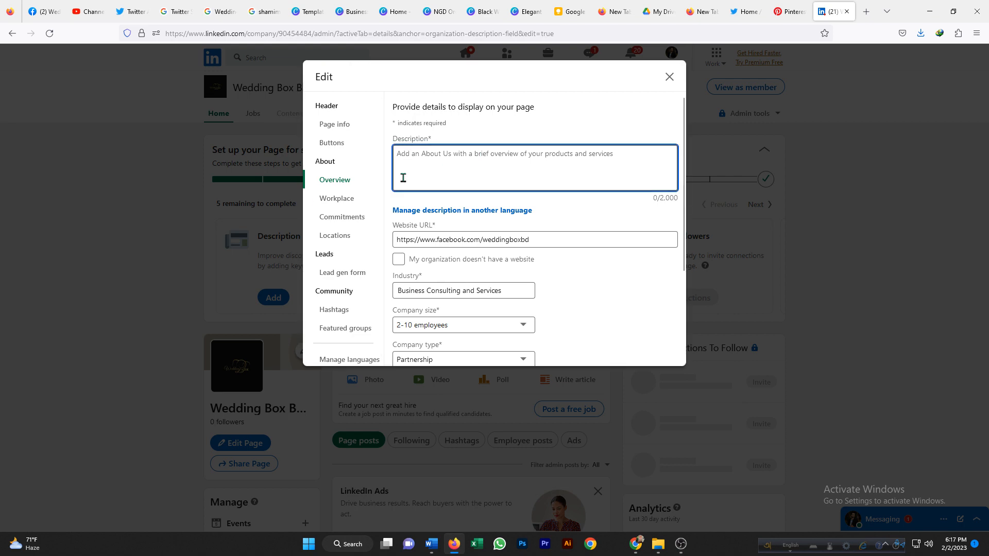
# Copy the first About paragraph about wedding photography and cinematography from the Facebook page.
pyautogui.click(46, 10)
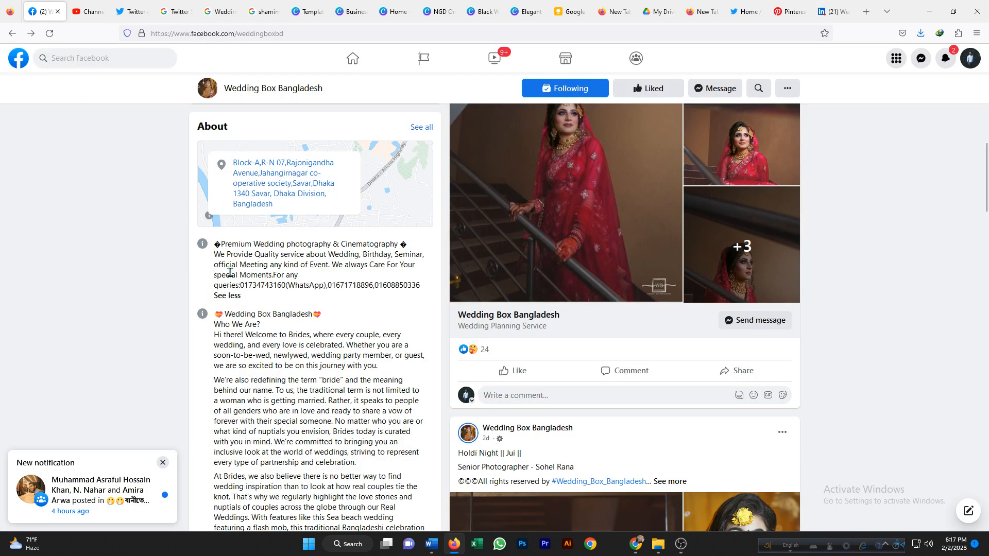
pyautogui.moveTo(216, 244); pyautogui.dragTo(427, 287)
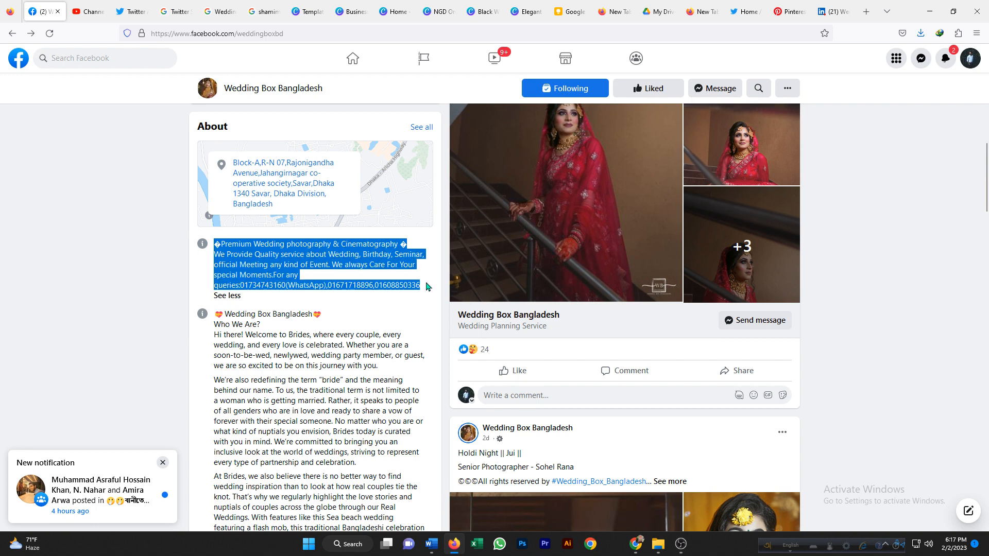
pyautogui.rightClick(335, 263)
pyautogui.click(359, 277)
# Paste the copied About paragraph into the page's description.
pyautogui.click(834, 5)
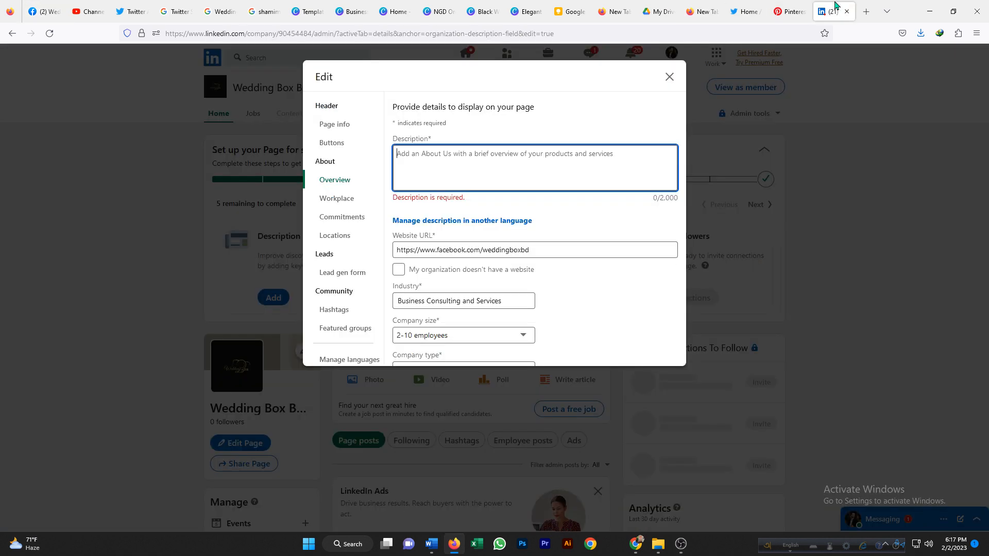
pyautogui.rightClick(412, 150)
pyautogui.click(437, 225)
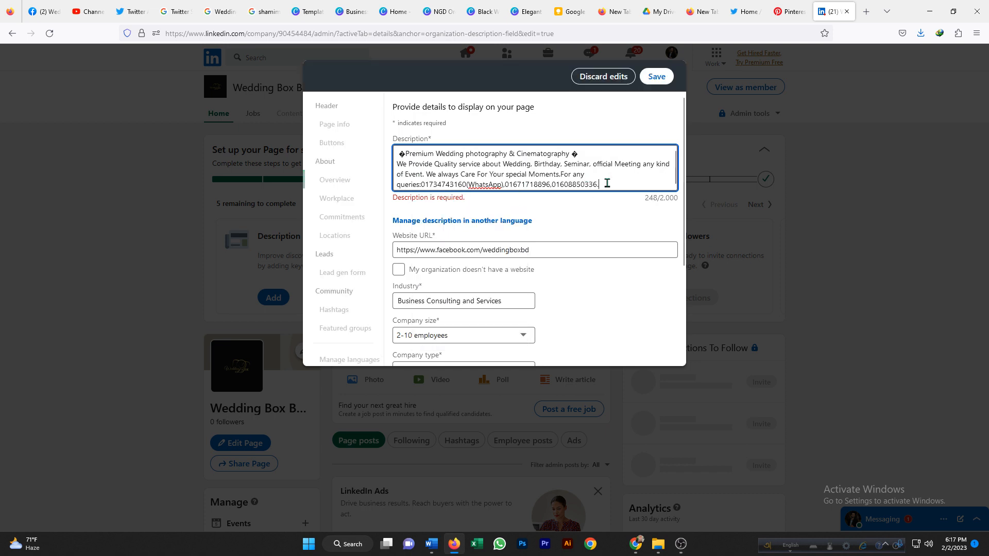
# Copy the longer Who We Are section from the Facebook page's About area.
pyautogui.click(47, 11)
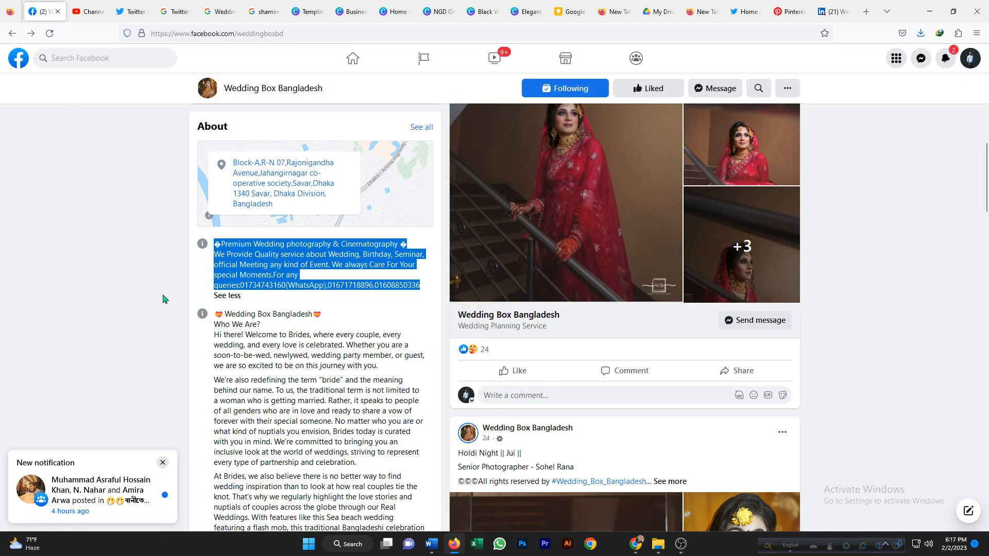
pyautogui.scroll(-2, 162, 298)
pyautogui.moveTo(215, 235); pyautogui.dragTo(387, 395)
pyautogui.scroll(-5, 379, 490)
pyautogui.rightClick(314, 342)
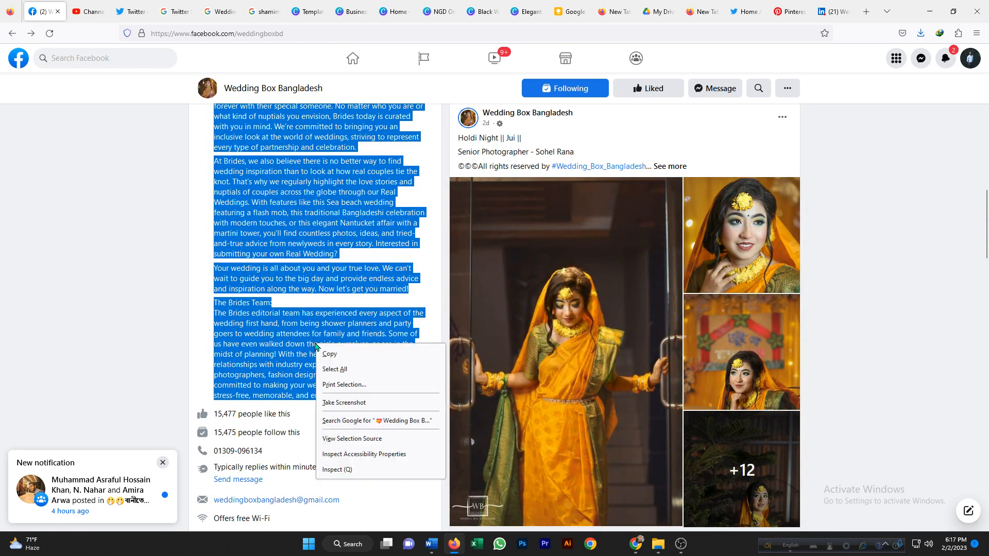
pyautogui.click(329, 348)
pyautogui.click(820, 6)
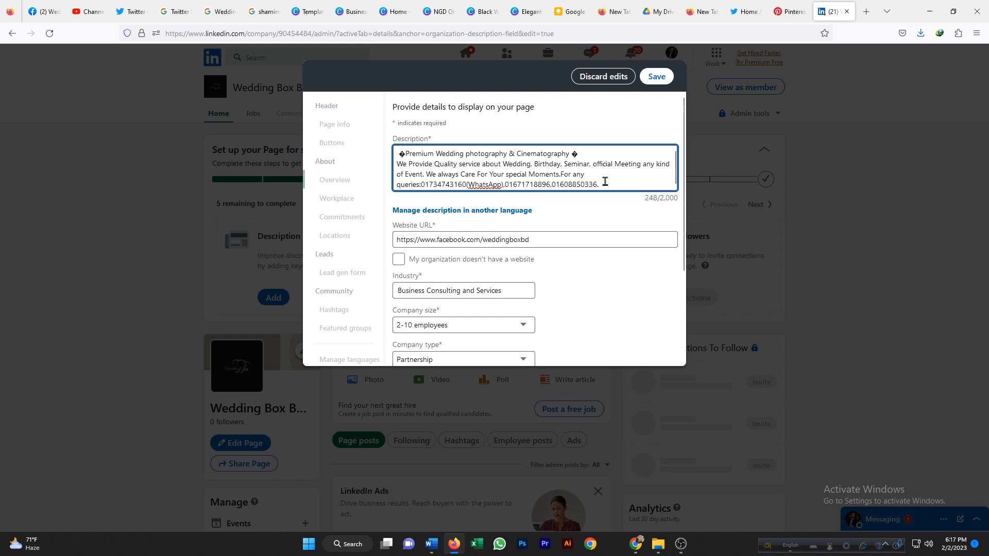
# Start a new line in the description and paste the Who We Are text after the first paragraph.
pyautogui.press('Return')
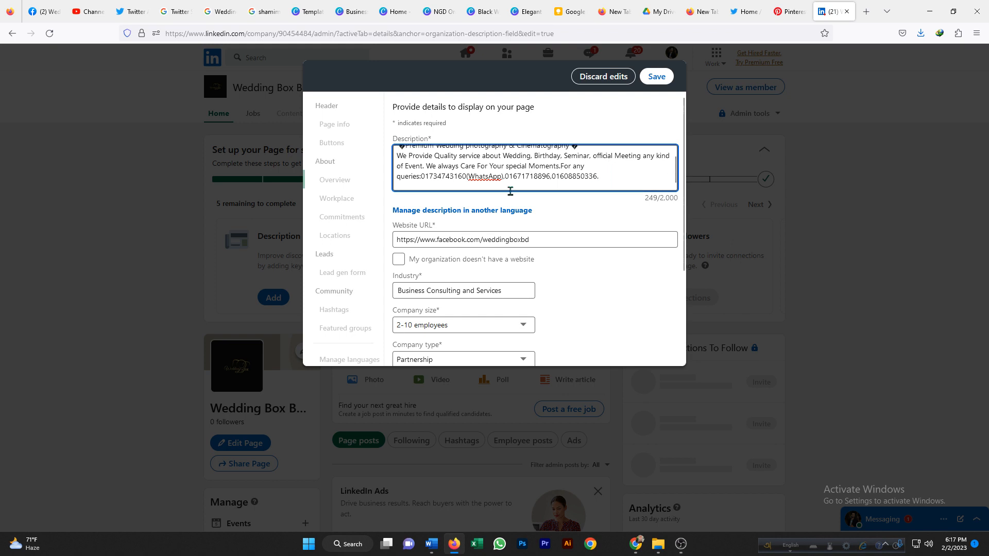
pyautogui.rightClick(404, 179)
pyautogui.click(433, 257)
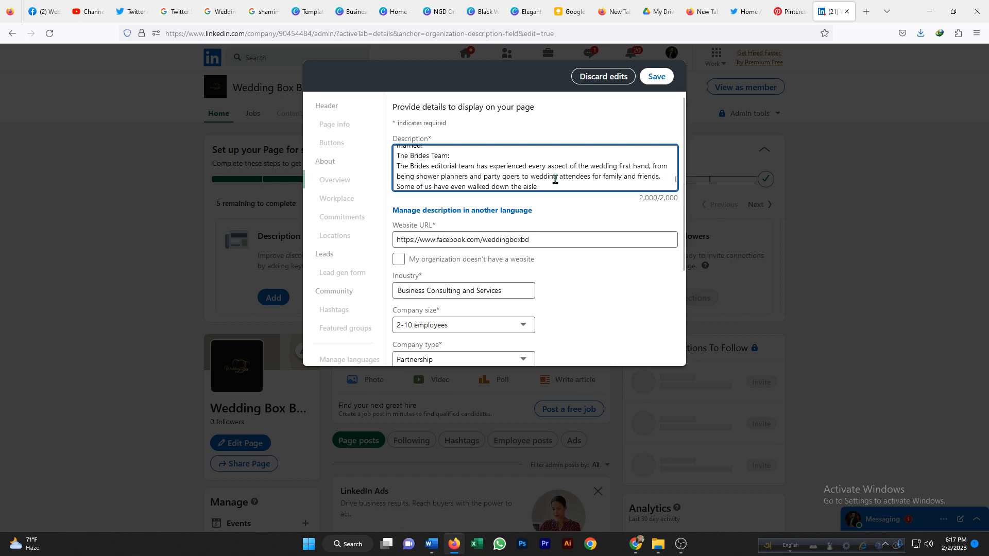
# Cut the trailing phone-number line from the end of the description.
pyautogui.scroll(-1, 555, 179)
pyautogui.scroll(8, 555, 179)
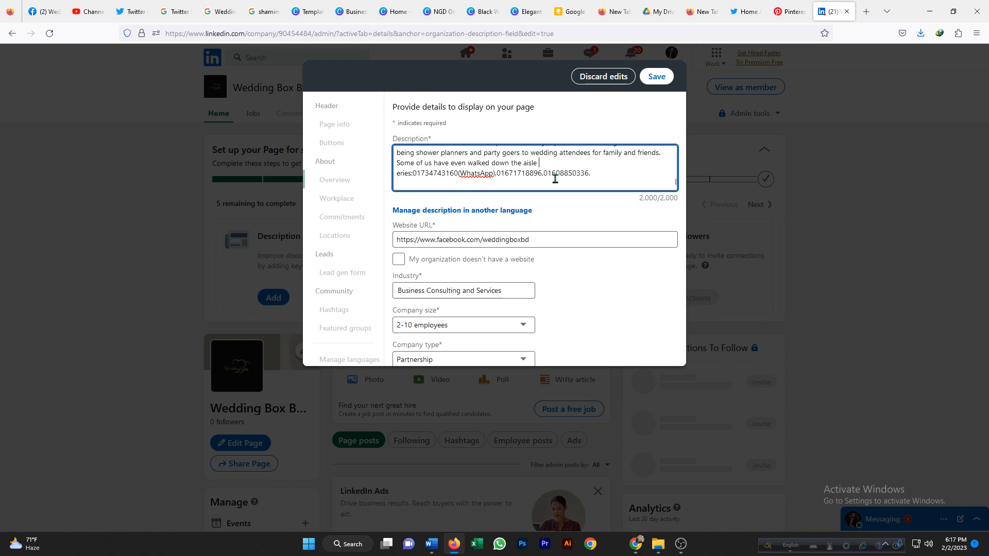
pyautogui.scroll(10, 596, 171)
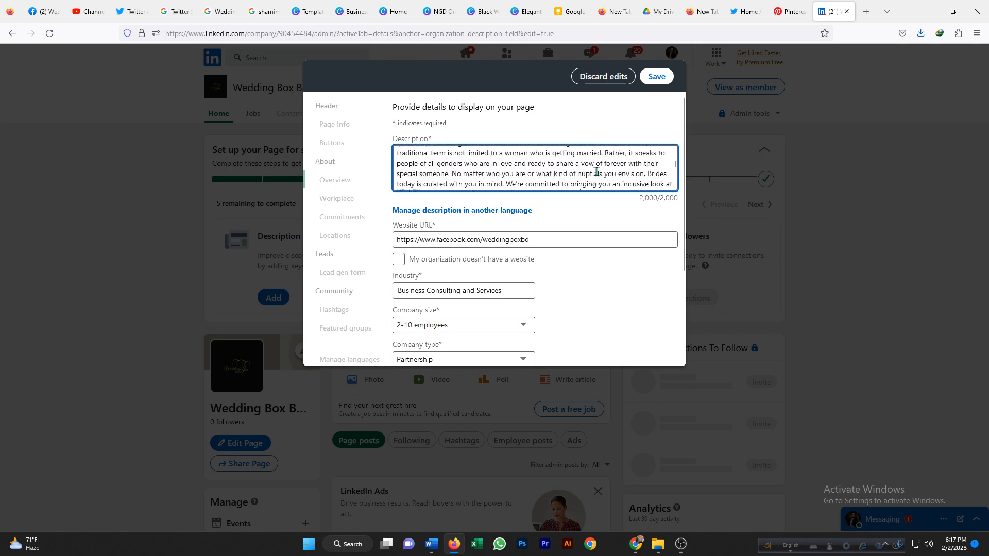
pyautogui.scroll(-8, 595, 172)
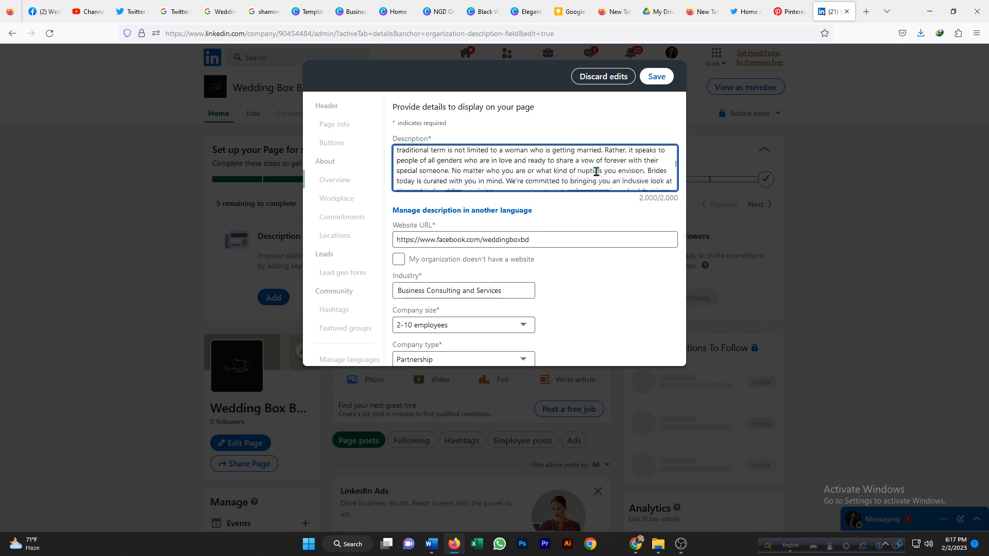
pyautogui.scroll(-1, 596, 172)
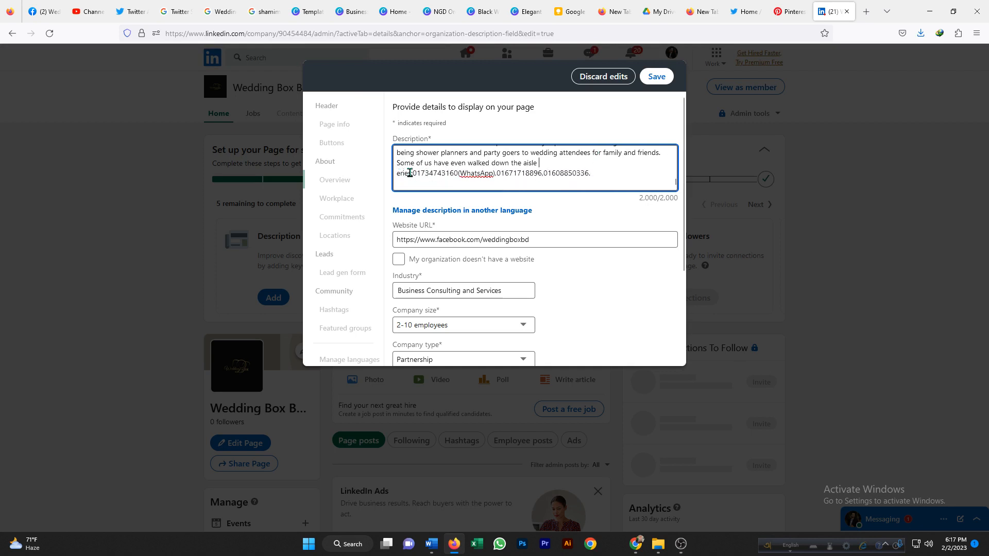
pyautogui.moveTo(412, 173); pyautogui.dragTo(591, 170)
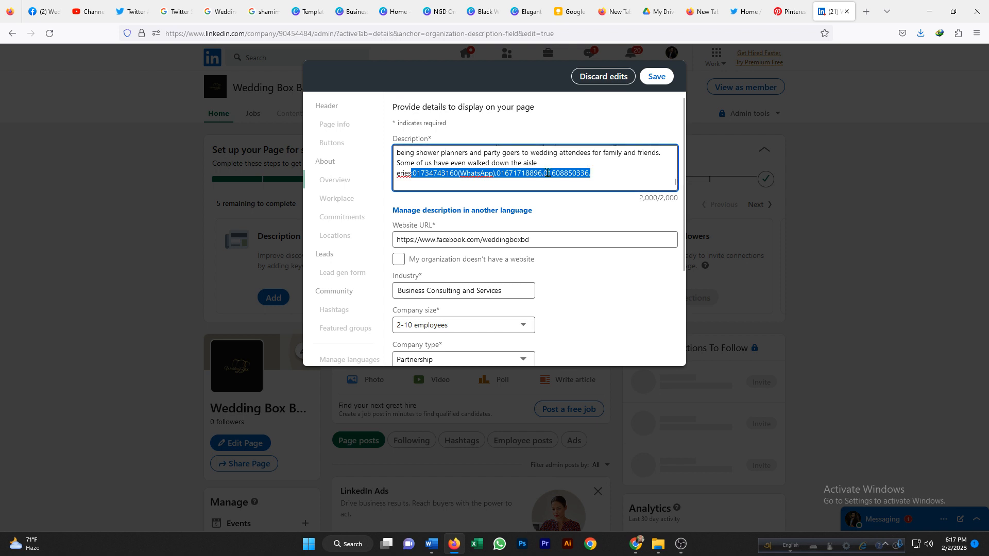
pyautogui.rightClick(547, 173)
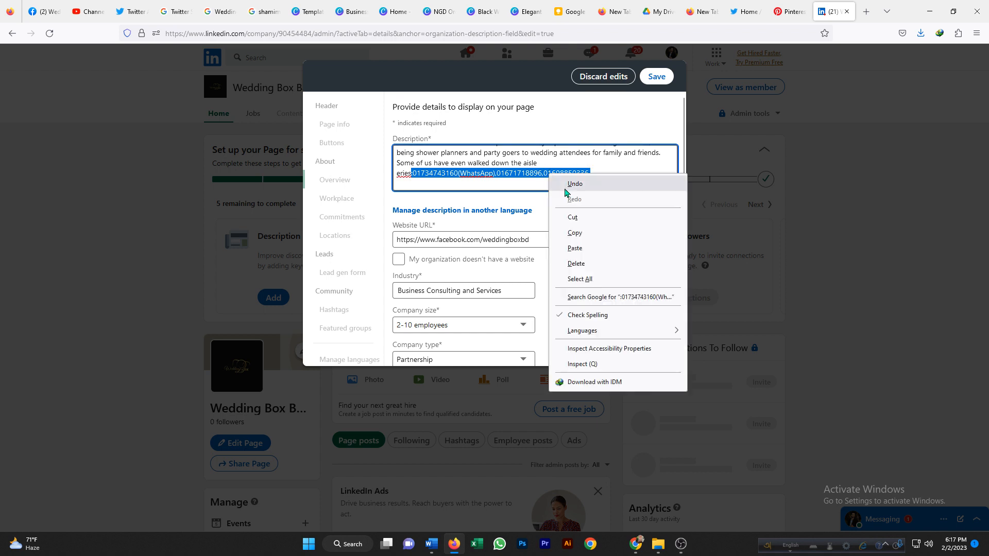
pyautogui.click(575, 221)
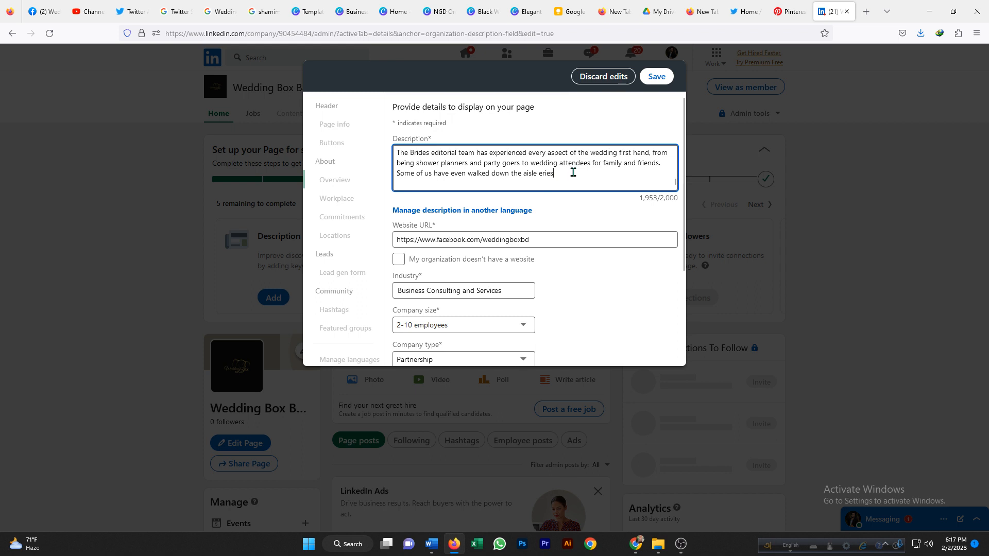
# Paste the phone numbers into the first paragraph after 'For any', before the Wedding Box Bangladesh sign-off.
pyautogui.scroll(8, 571, 174)
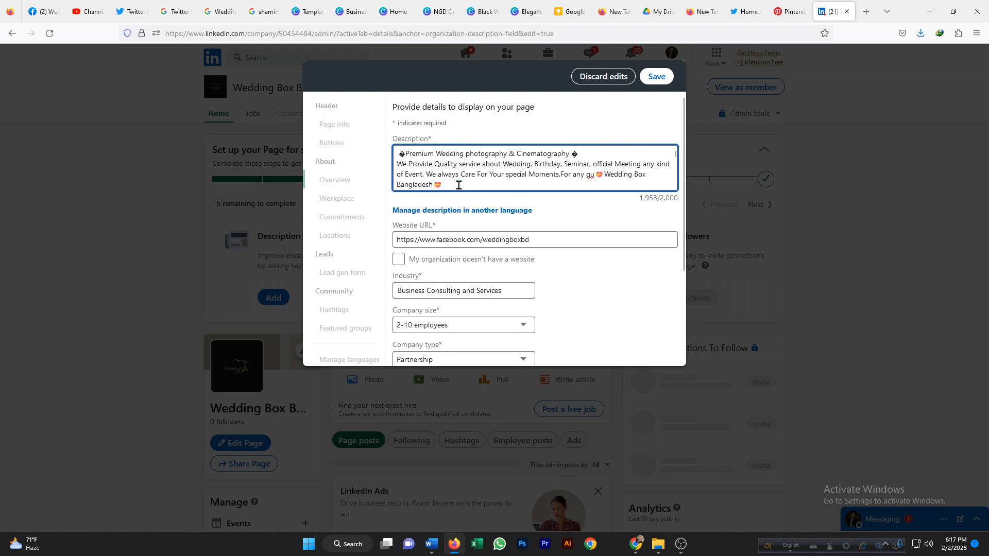
pyautogui.click(451, 183)
pyautogui.rightClick(596, 174)
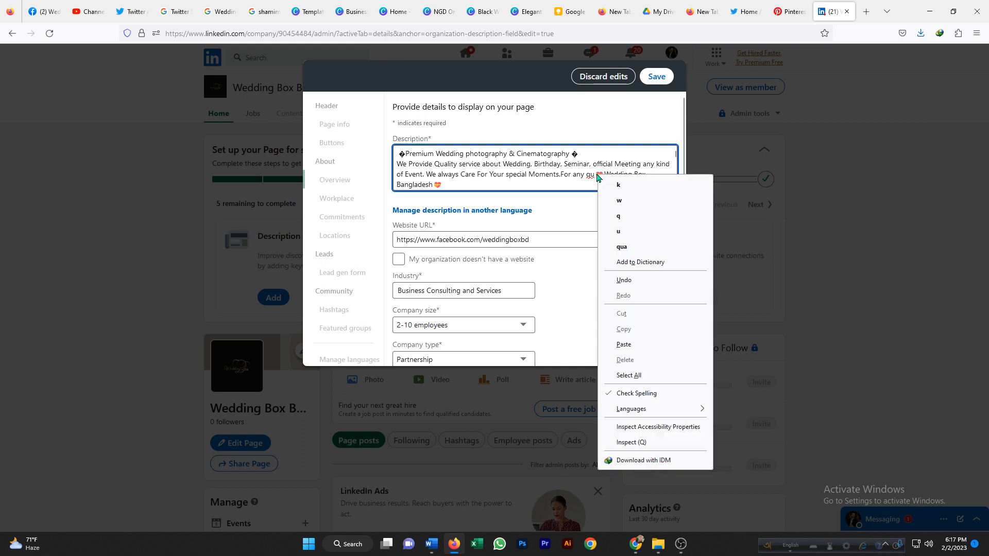
pyautogui.click(624, 344)
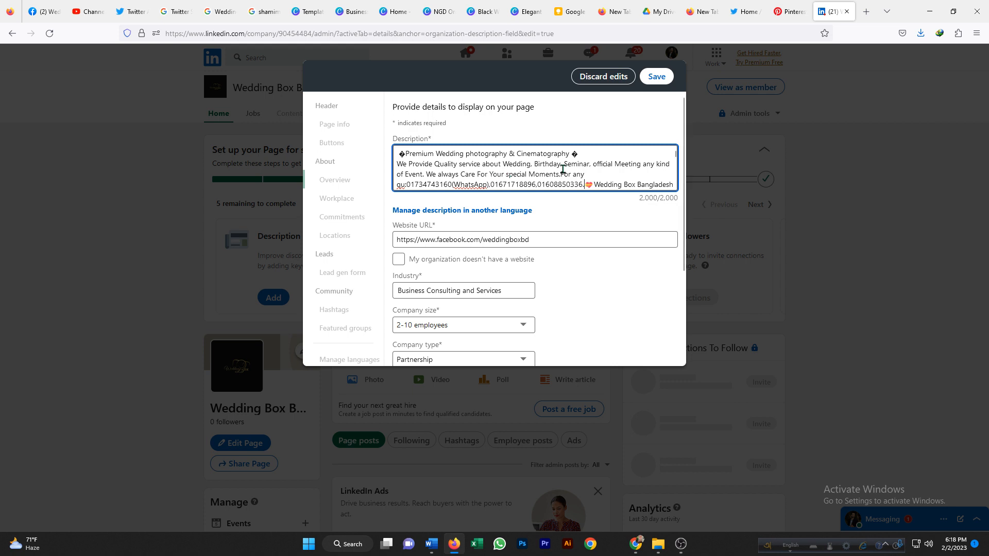
# Delete the stray word 'eries' at the end of the description and end the sentence with a period.
pyautogui.scroll(-10, 557, 174)
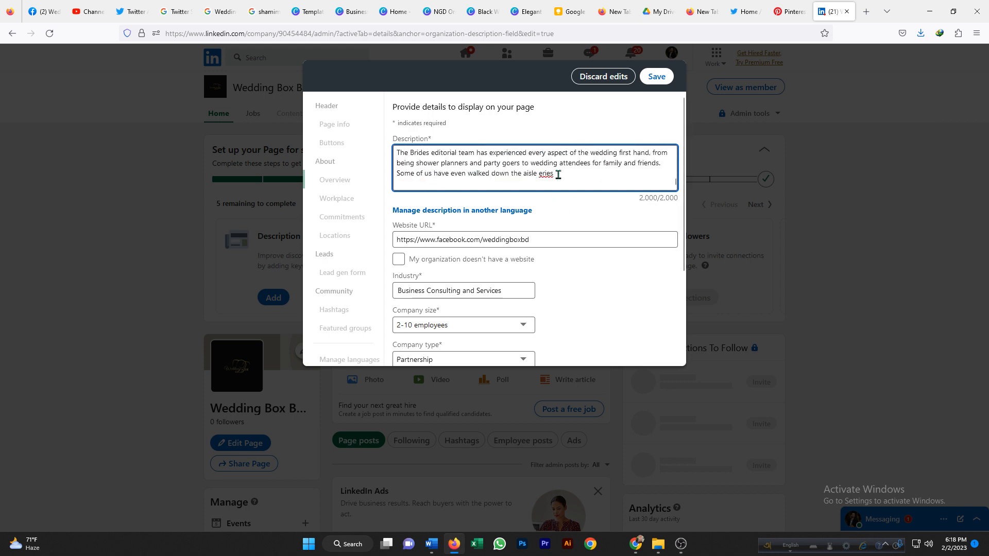
pyautogui.doubleClick(544, 173)
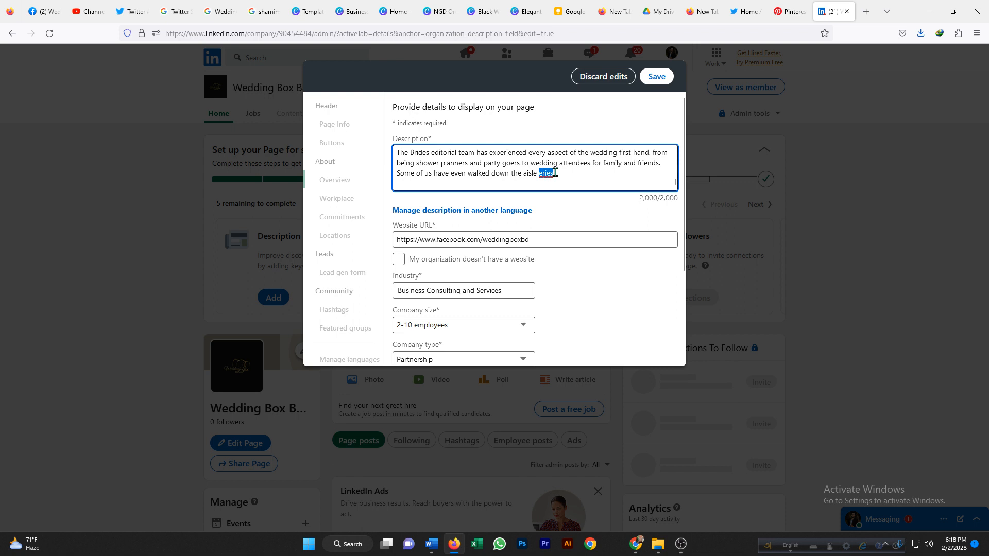
pyautogui.rightClick(547, 176)
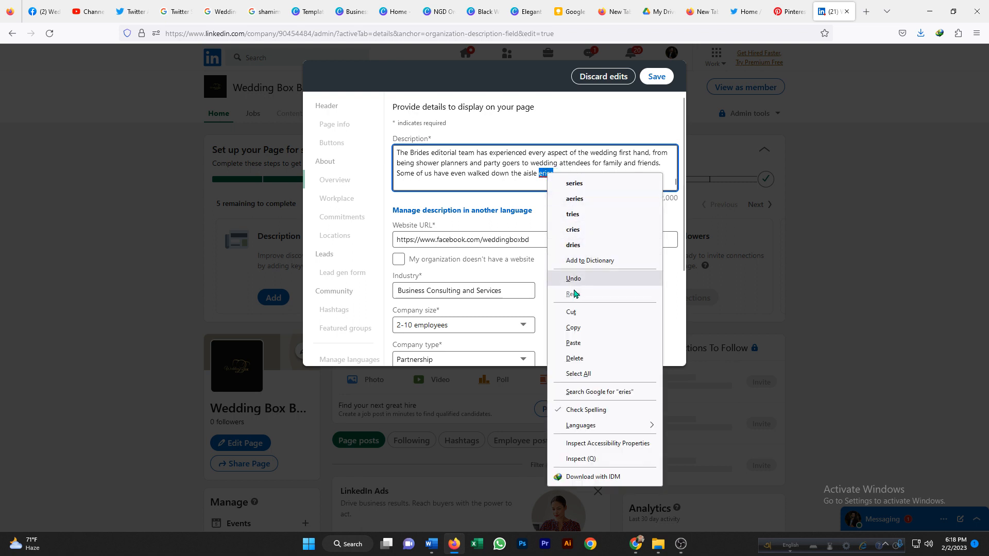
pyautogui.click(572, 312)
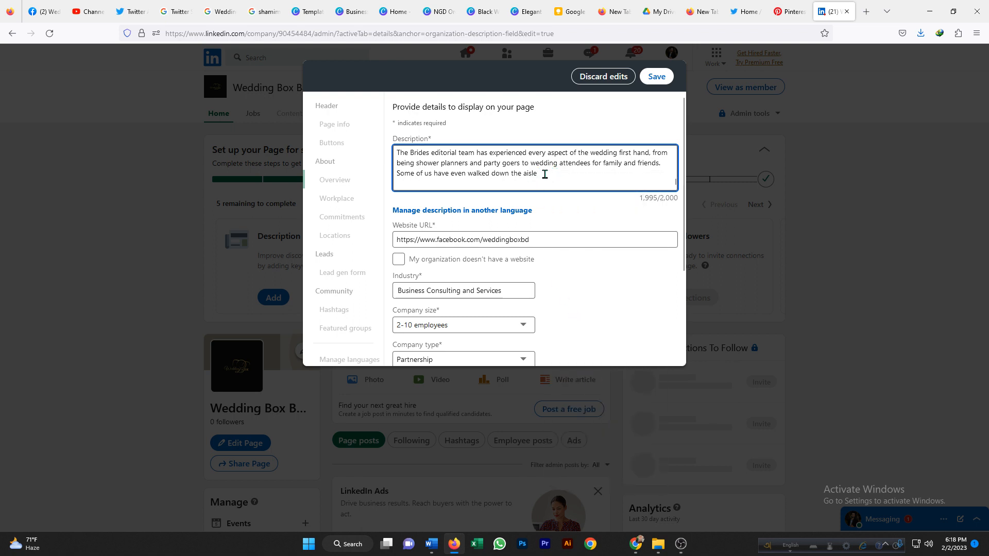
pyautogui.write('.')
# Replace the garbled text before the pasted phone numbers with 'Contact' so the line reads 'For Contact:'.
pyautogui.scroll(6, 557, 174)
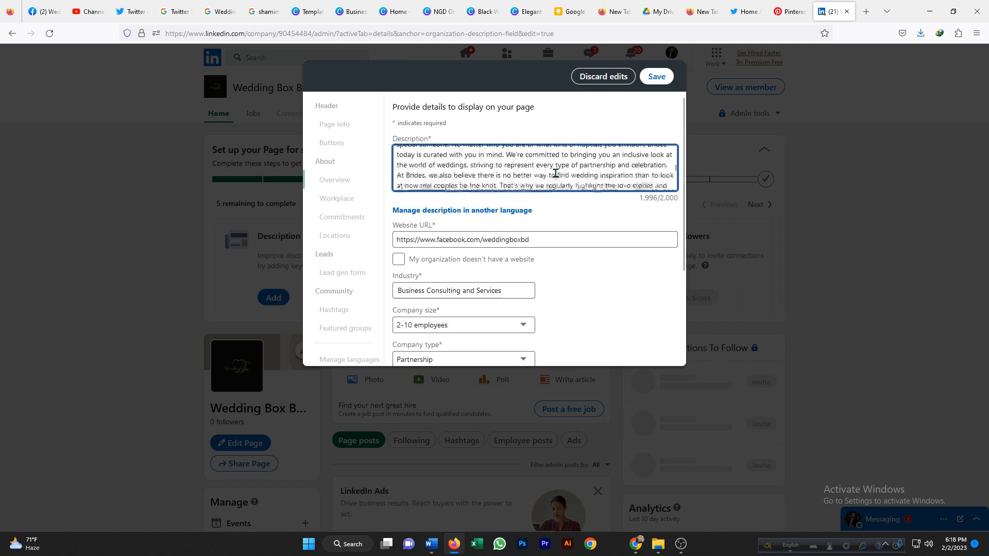
pyautogui.scroll(3, 556, 173)
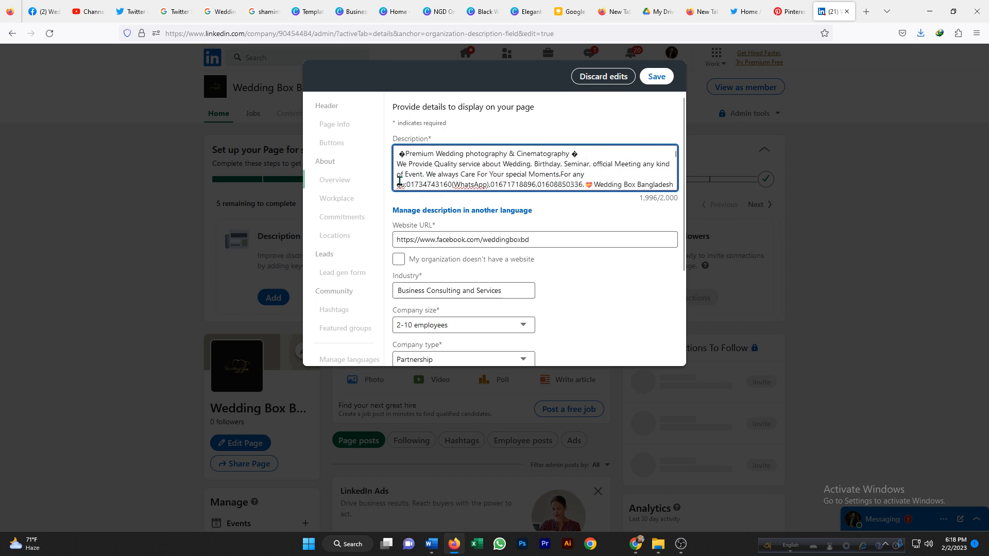
pyautogui.rightClick(400, 184)
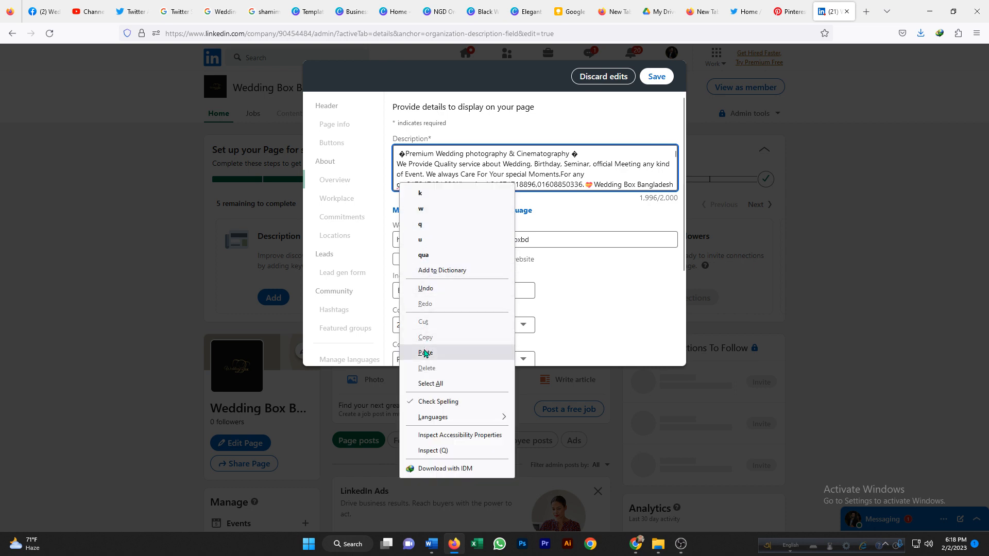
pyautogui.click(425, 353)
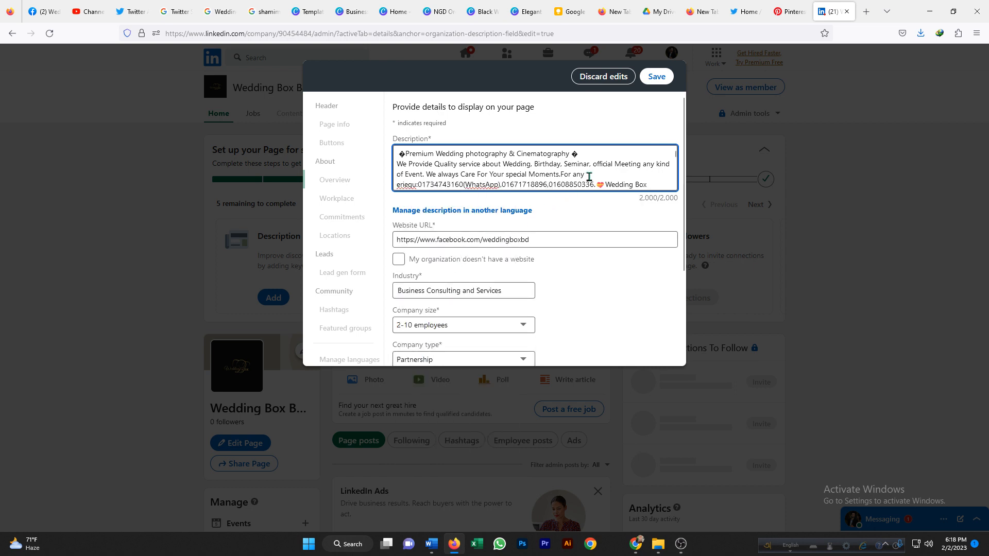
pyautogui.click(406, 186)
pyautogui.press('BackSpace')
pyautogui.press('BackSpace')
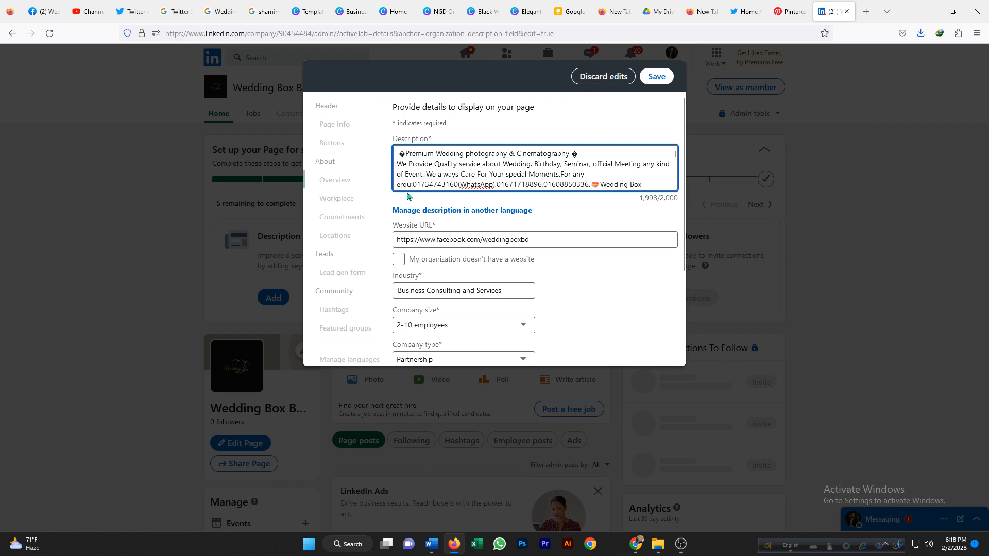
pyautogui.press('BackSpace')
pyautogui.press('BackSpace')
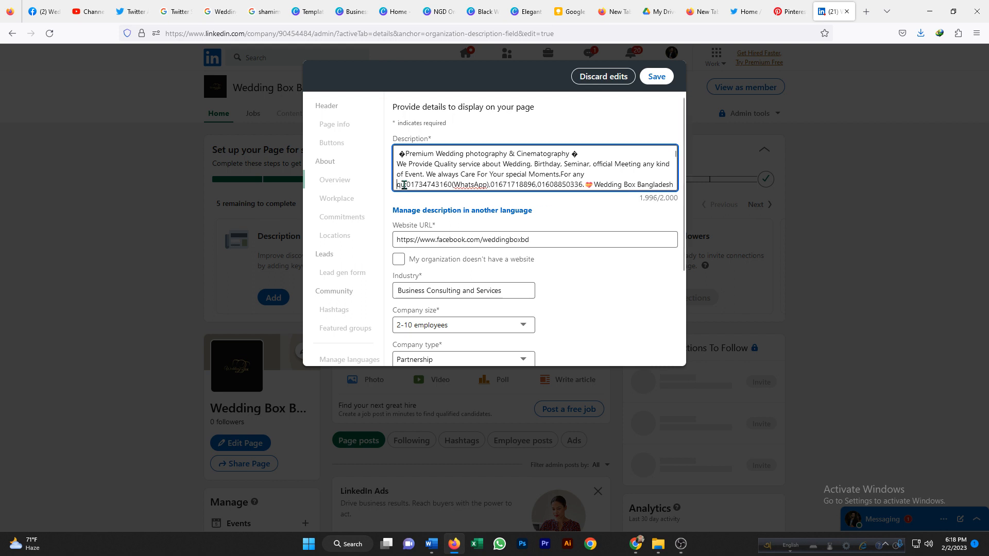
pyautogui.click(405, 184)
pyautogui.press('BackSpace')
pyautogui.press('BackSpace')
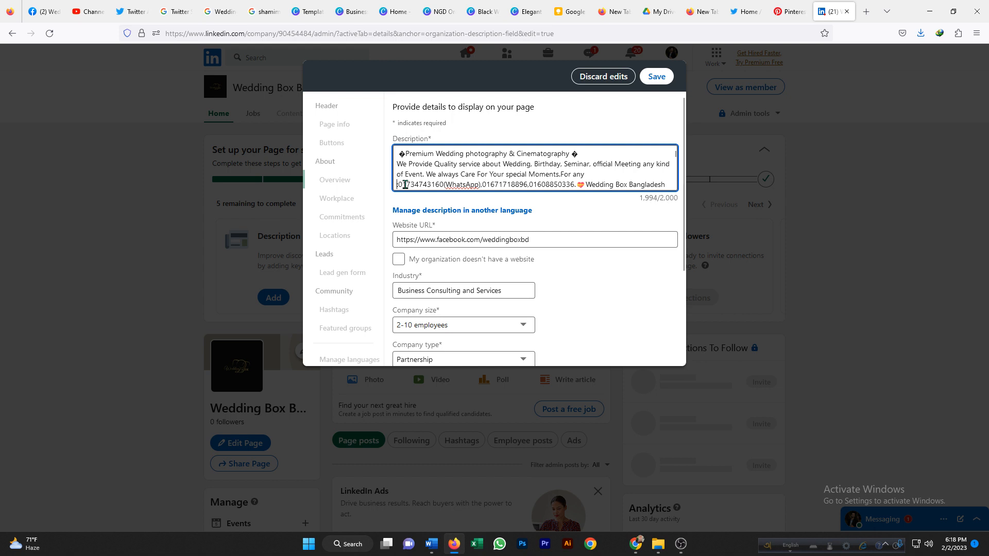
pyautogui.press('BackSpace')
pyautogui.press('BackSpace')
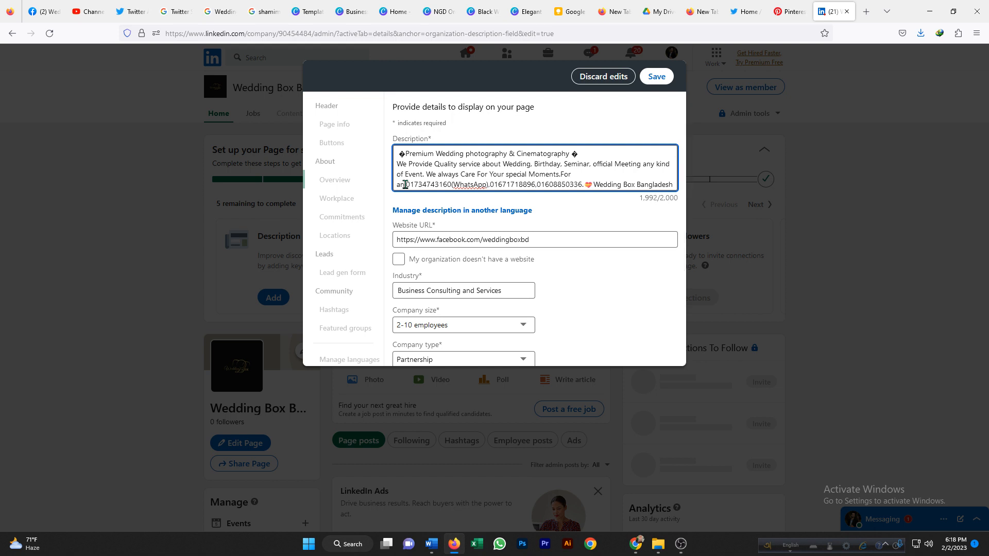
pyautogui.press('BackSpace')
pyautogui.press('BackSpace')
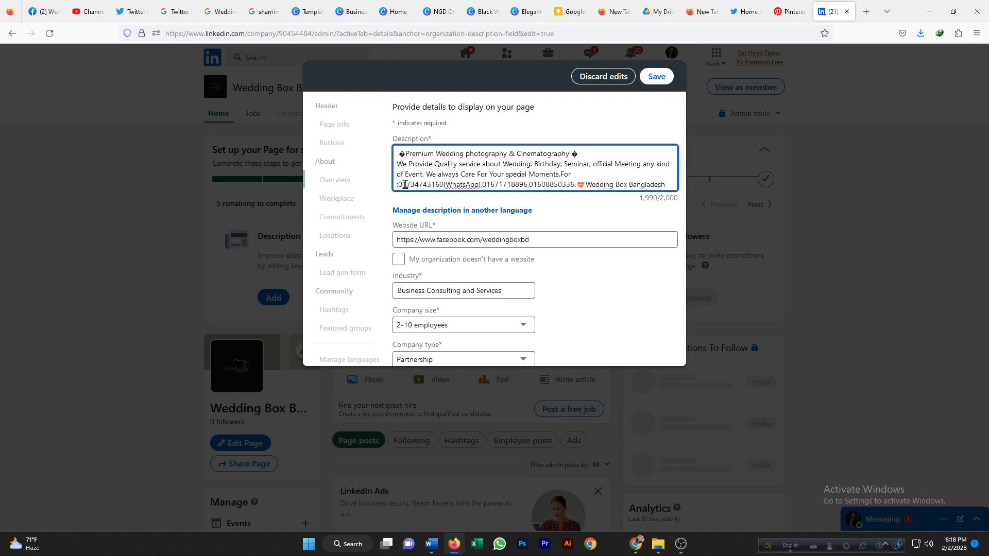
pyautogui.write('Conta')
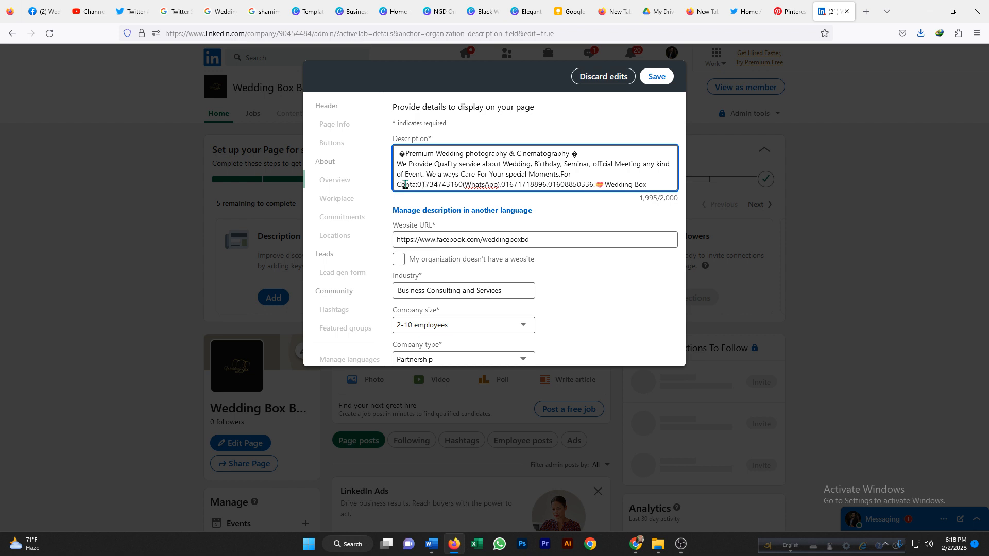
pyautogui.write('ct6')
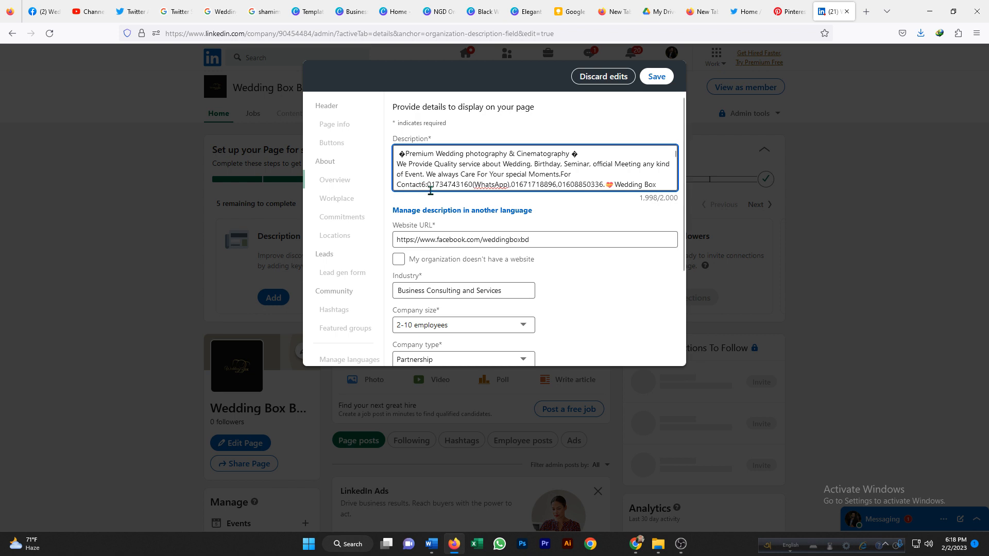
pyautogui.press('BackSpace')
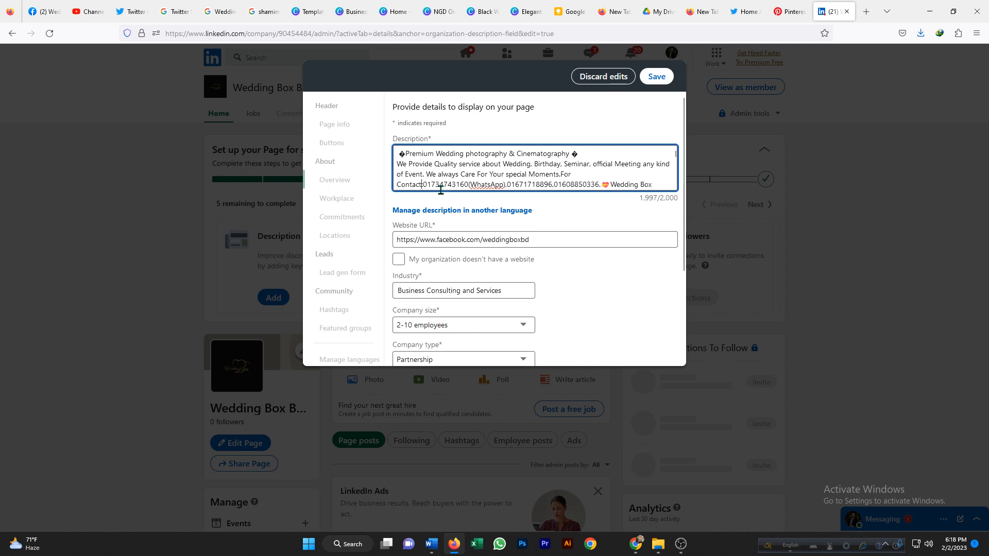
# Set the company type to Public Company.
pyautogui.scroll(-10, 616, 172)
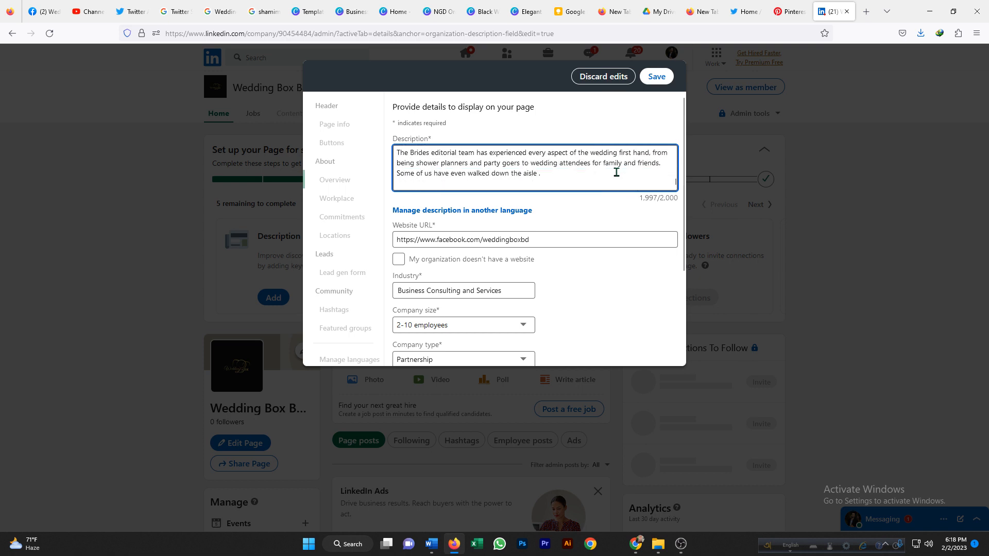
pyautogui.scroll(10, 615, 172)
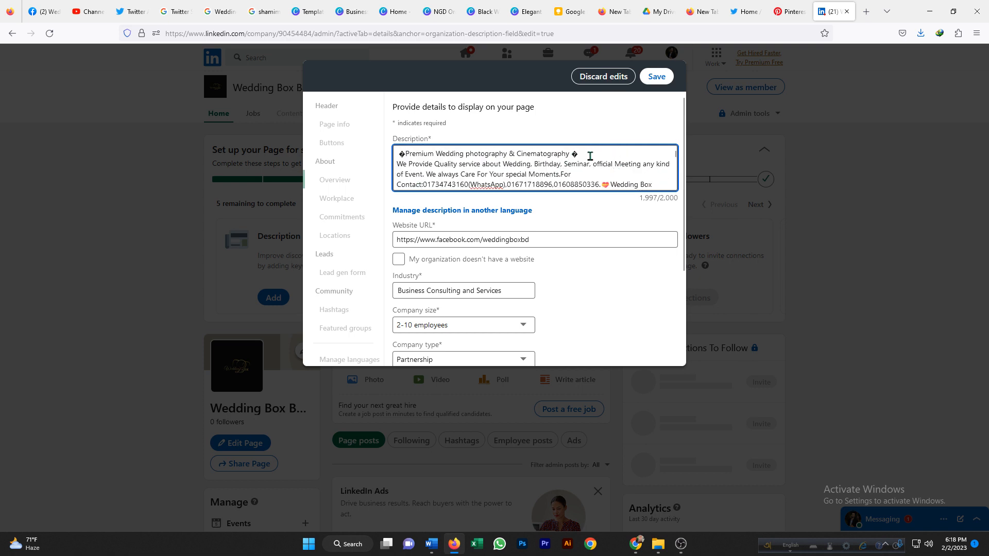
pyautogui.scroll(-10, 592, 157)
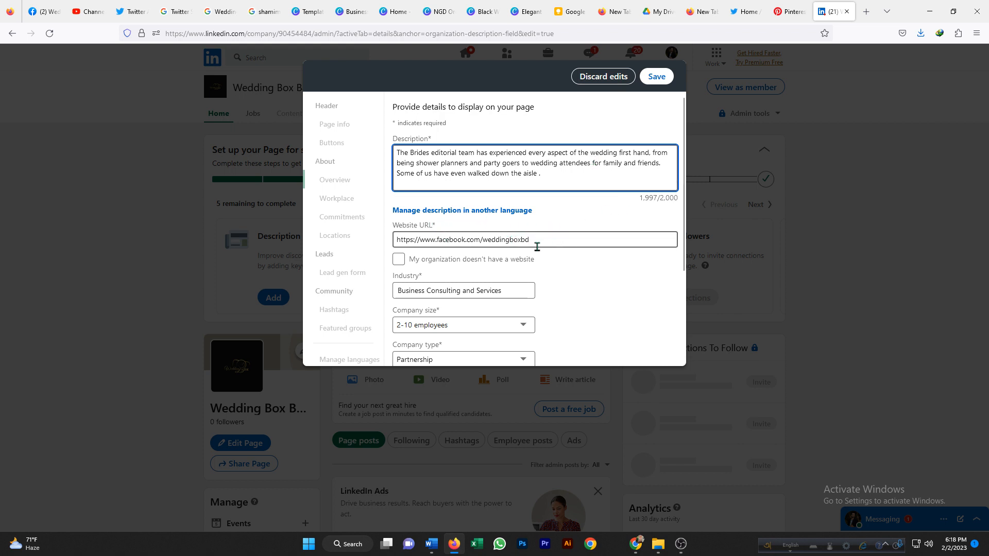
pyautogui.scroll(-3, 566, 244)
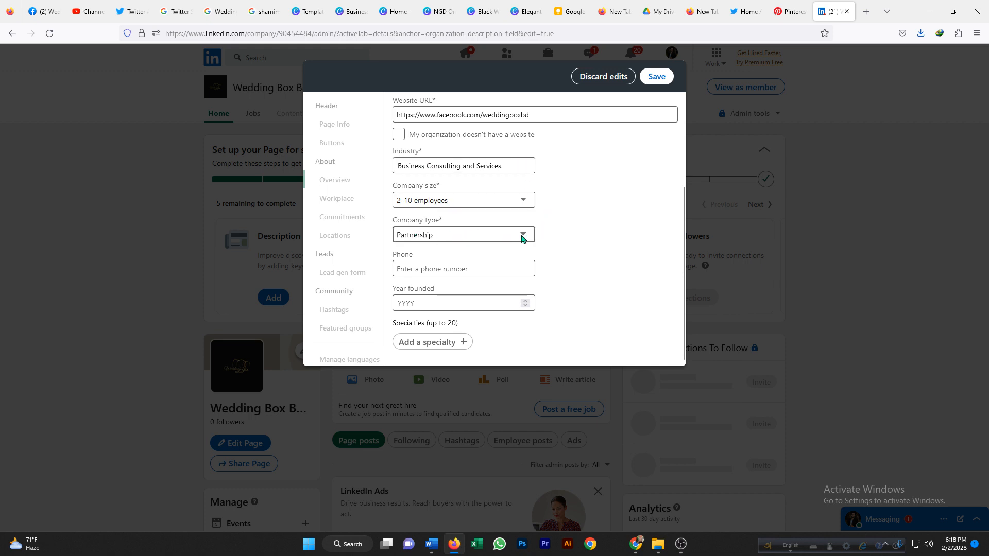
pyautogui.click(520, 238)
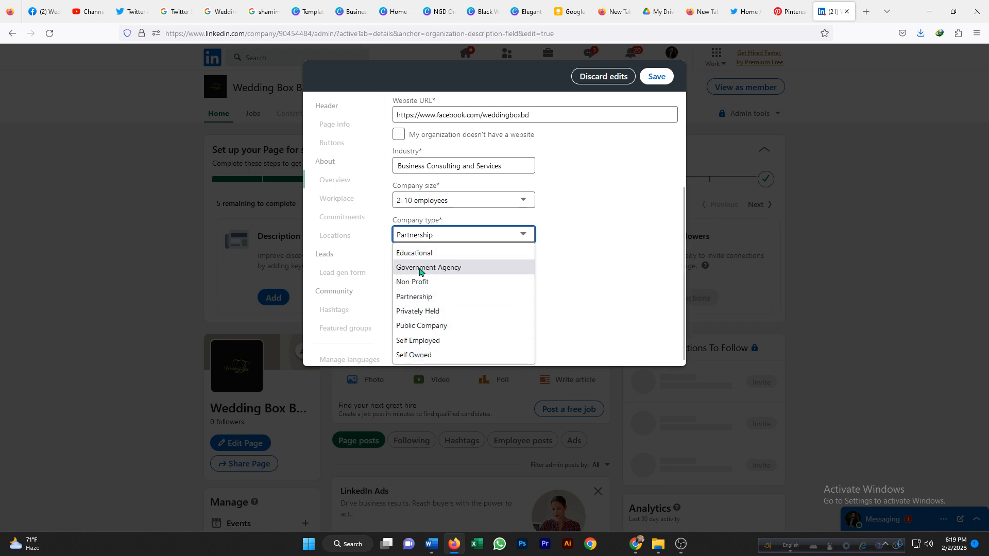
pyautogui.click(420, 326)
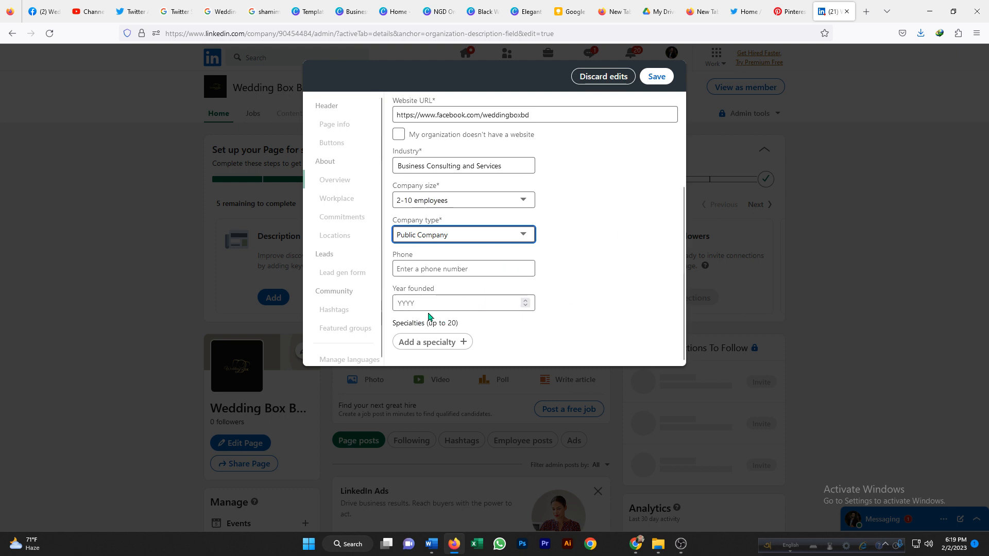
# Enter the company's phone number in the Phone field.
pyautogui.click(412, 270)
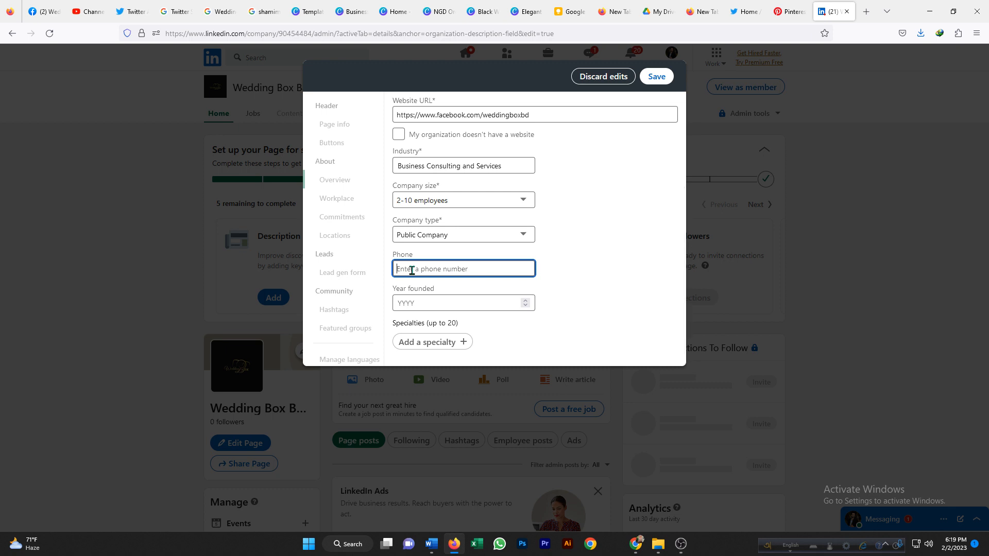
# Set the year founded to 2020.
pyautogui.click(454, 304)
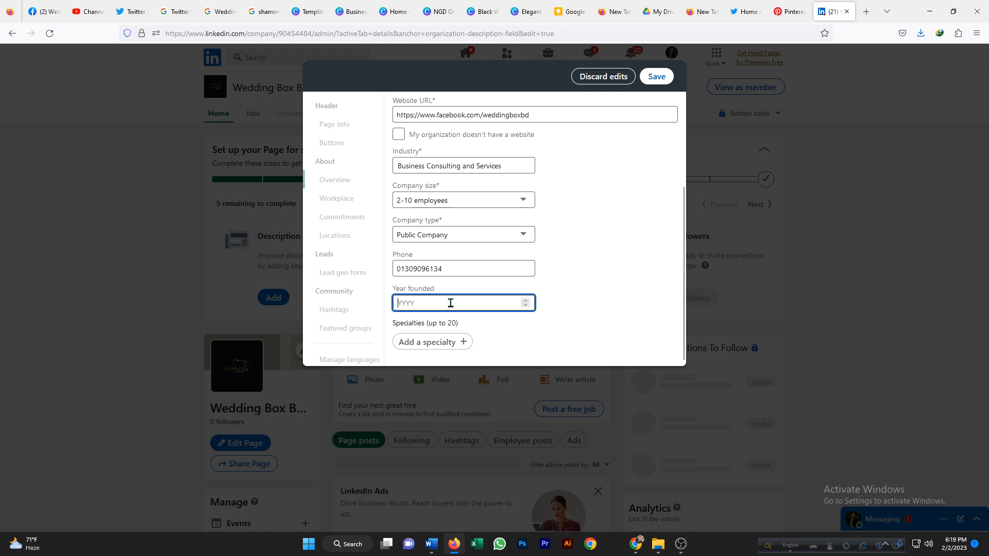
pyautogui.write('2020')
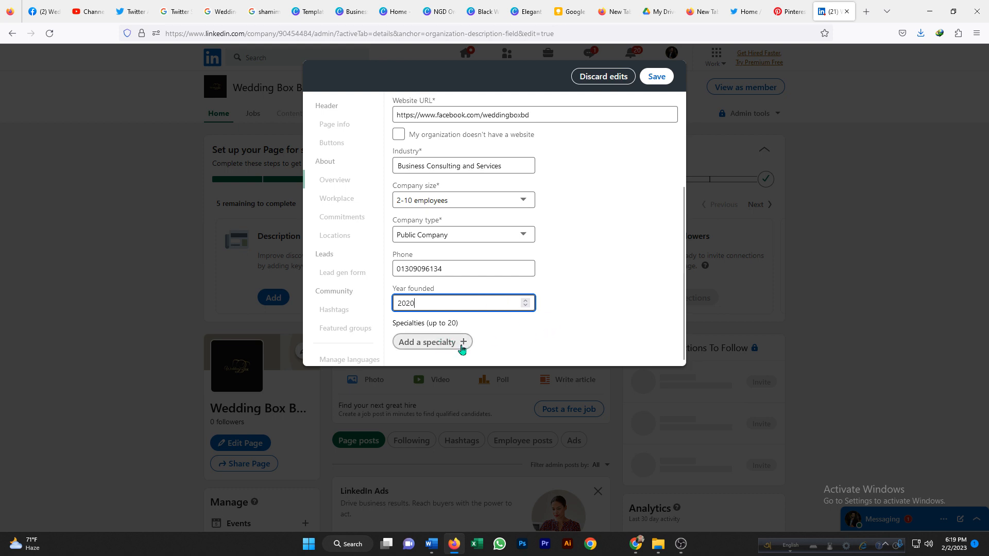
# Add 'Wedding Photography' as the first company specialty.
pyautogui.press('Tab')
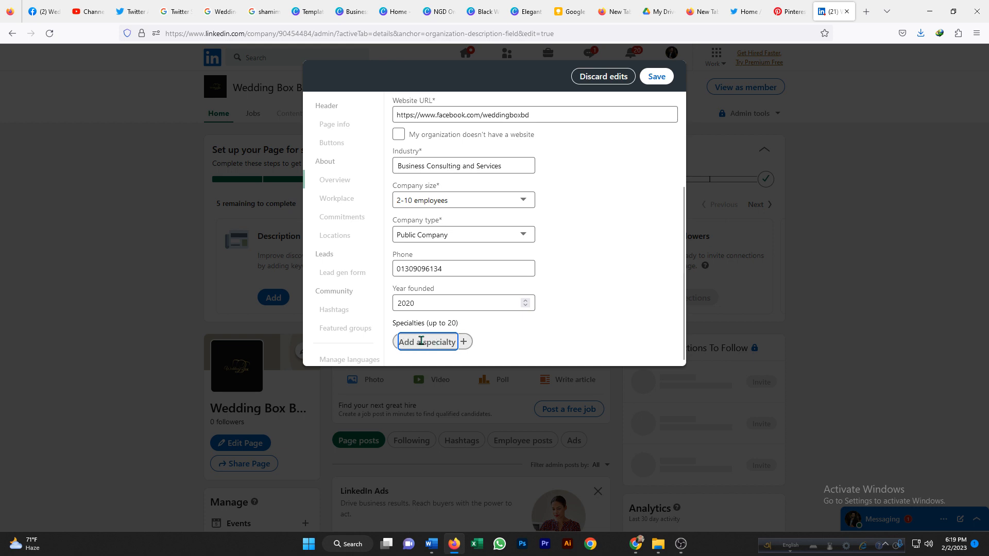
pyautogui.write('We')
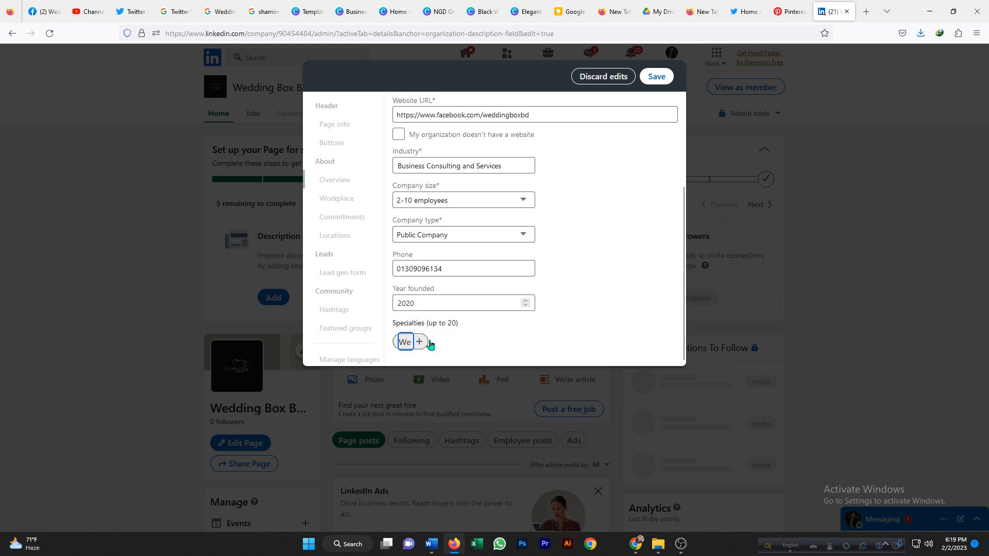
pyautogui.write('dding')
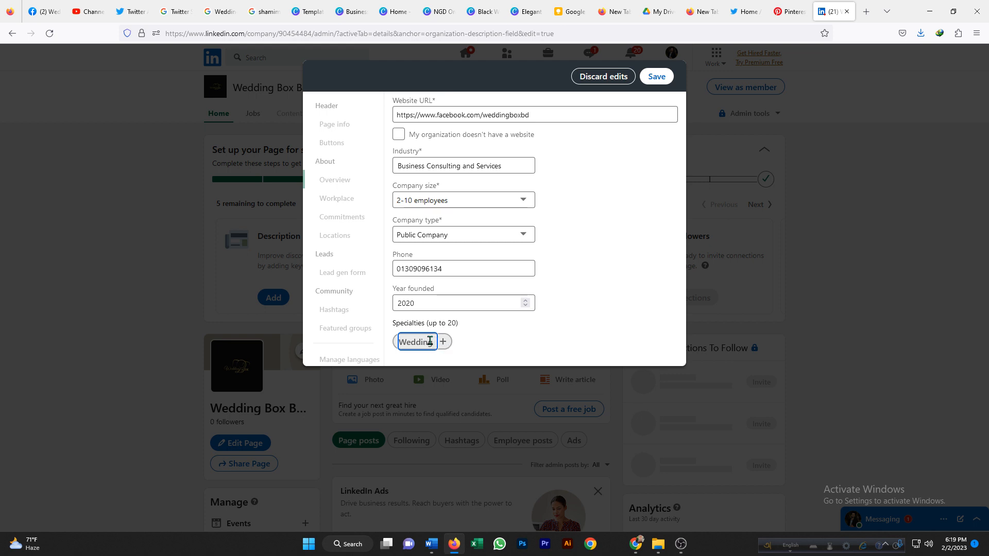
pyautogui.write(' Photi')
pyautogui.press('BackSpace')
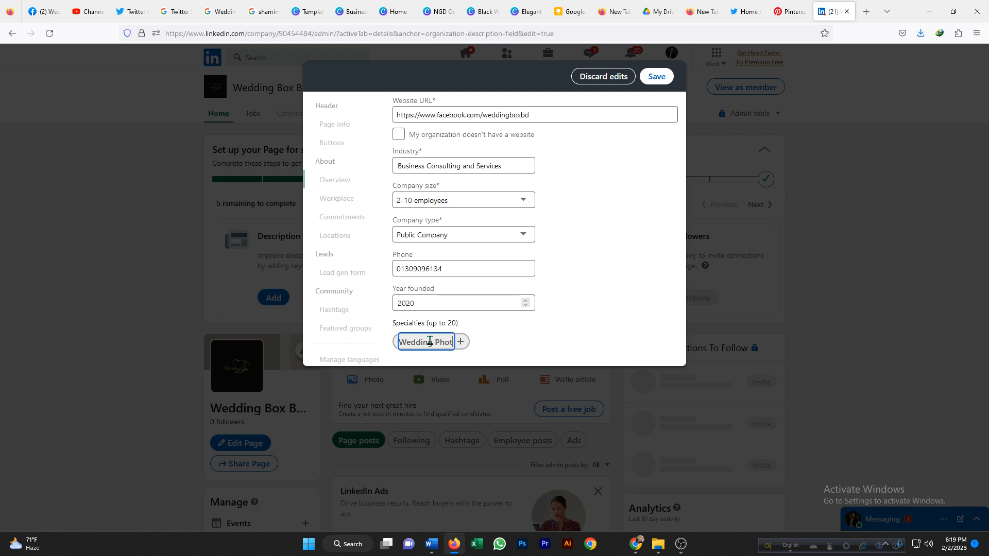
pyautogui.write('ography')
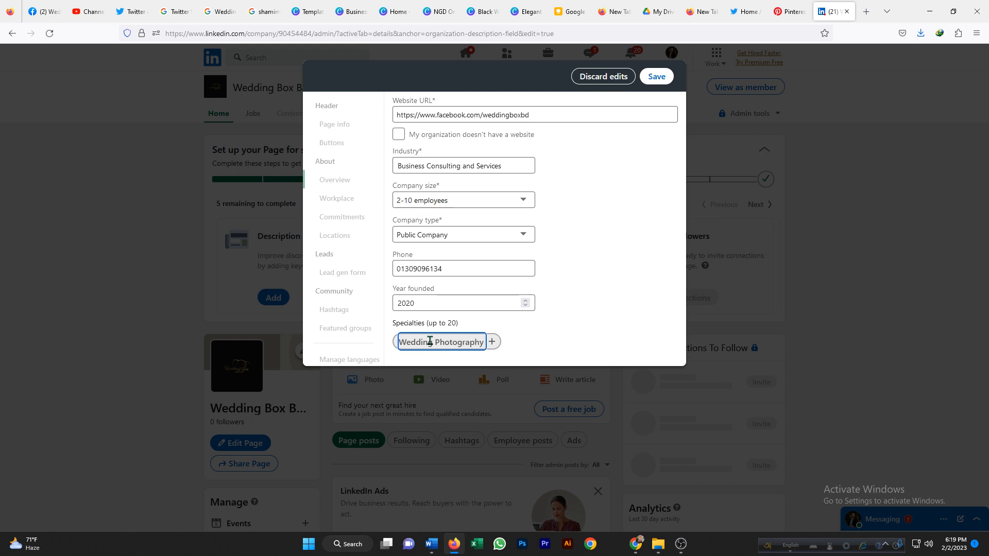
pyautogui.click(493, 342)
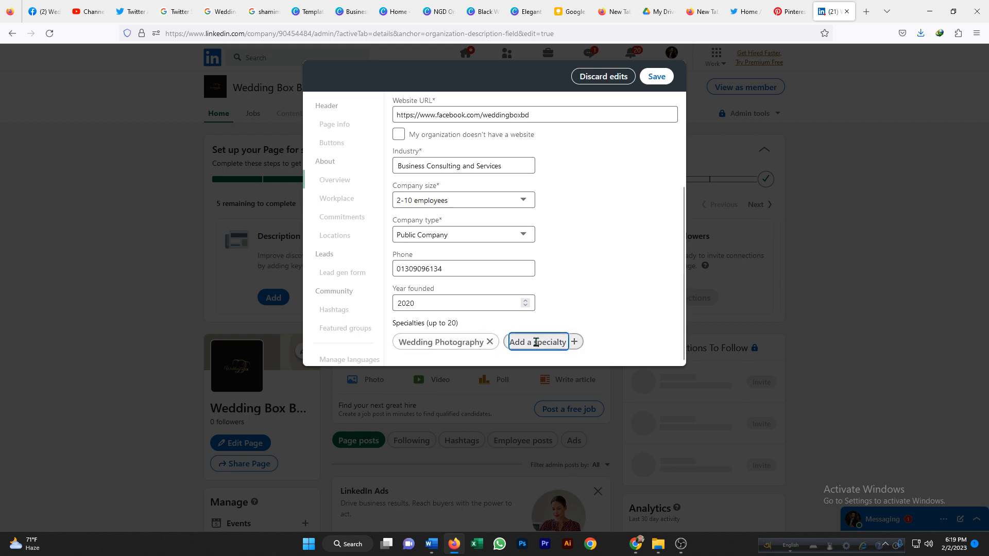
# Add 'Wedding Cinematography' as a second company specialty.
pyautogui.write('W')
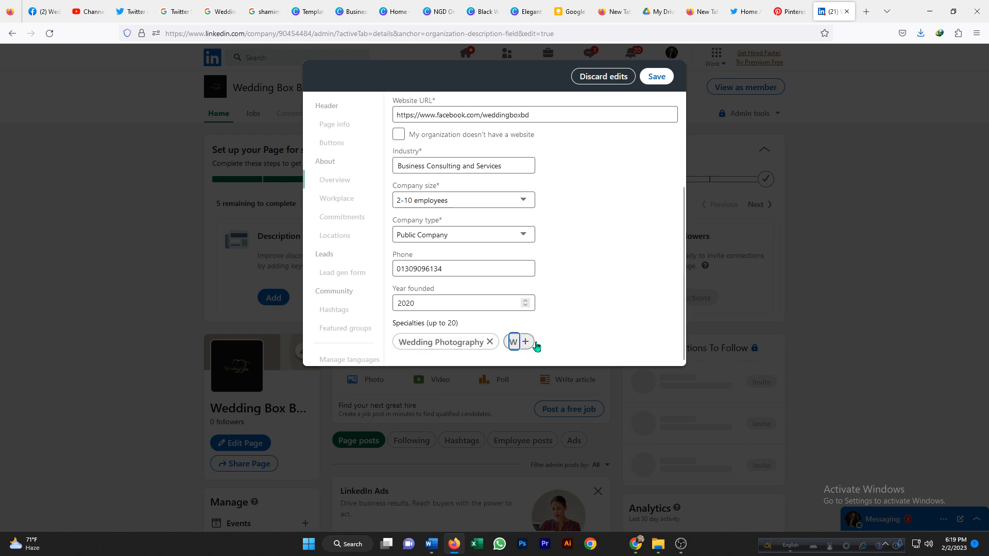
pyautogui.write('edding ')
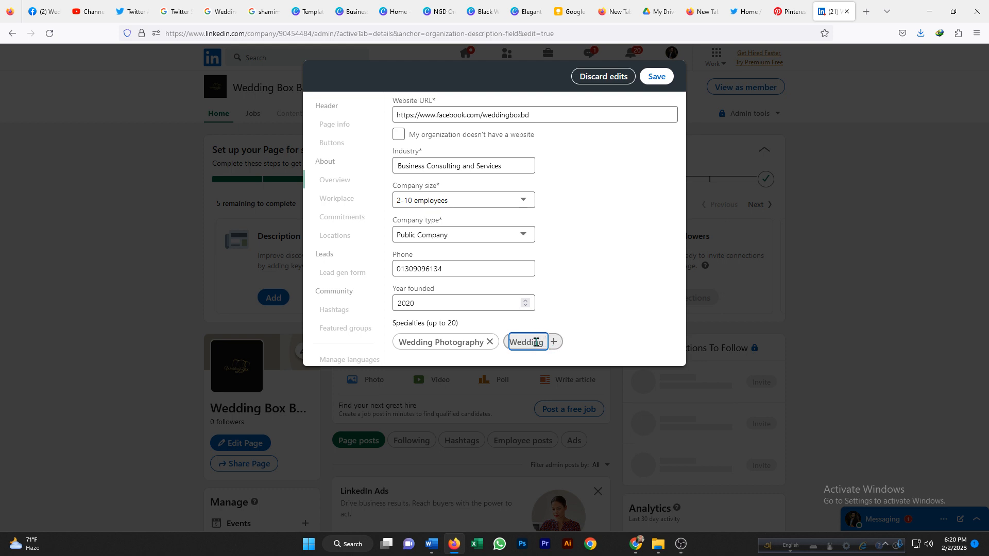
pyautogui.write('Cinemat')
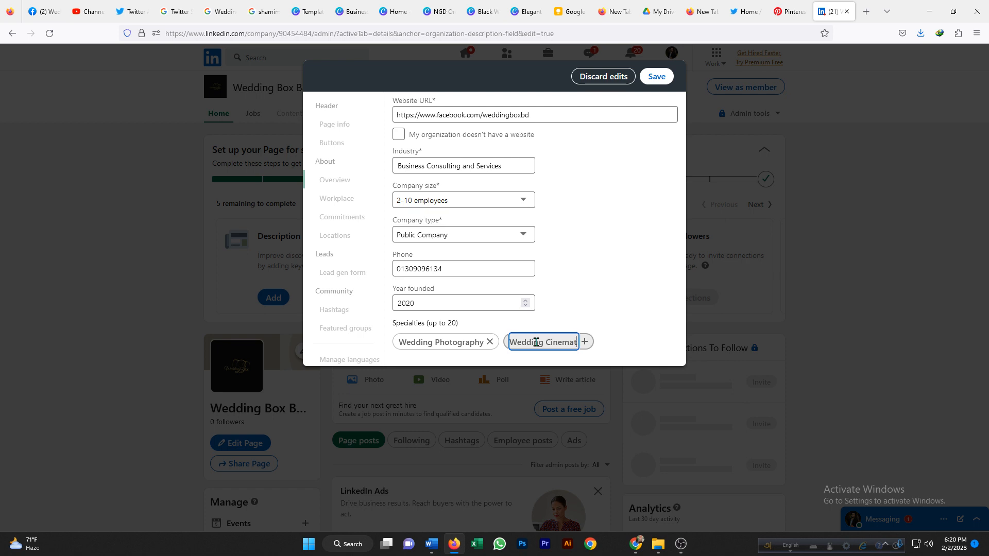
pyautogui.write('ograp')
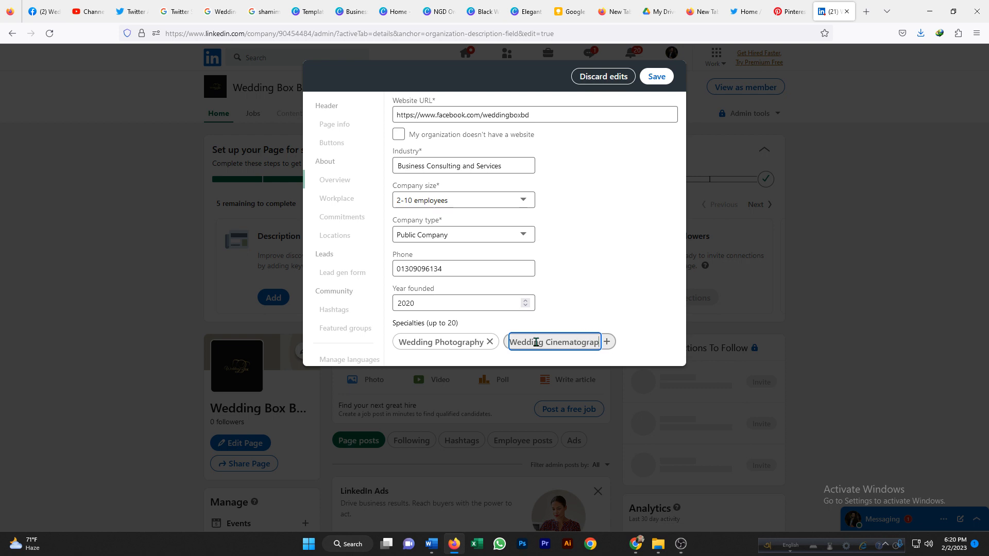
pyautogui.write('hy')
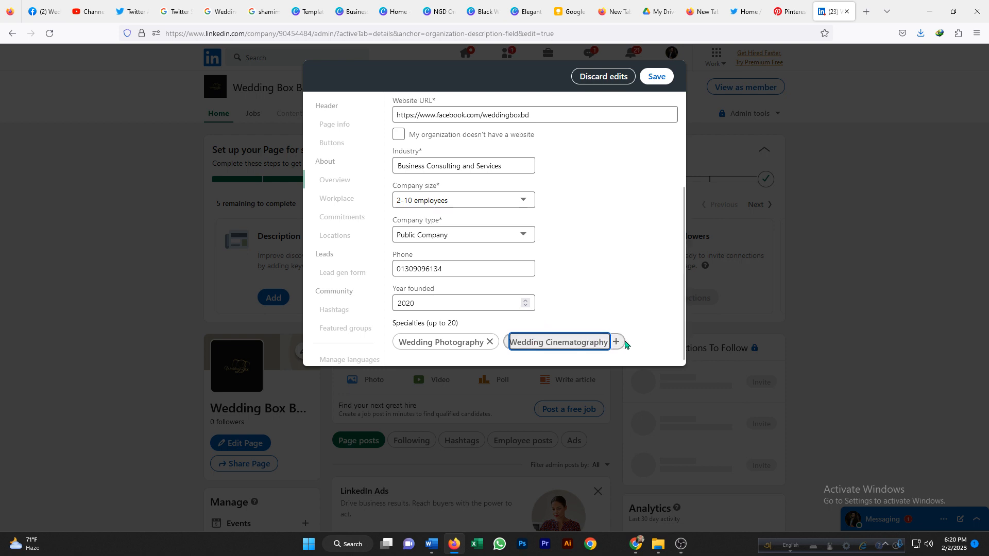
pyautogui.press('Return')
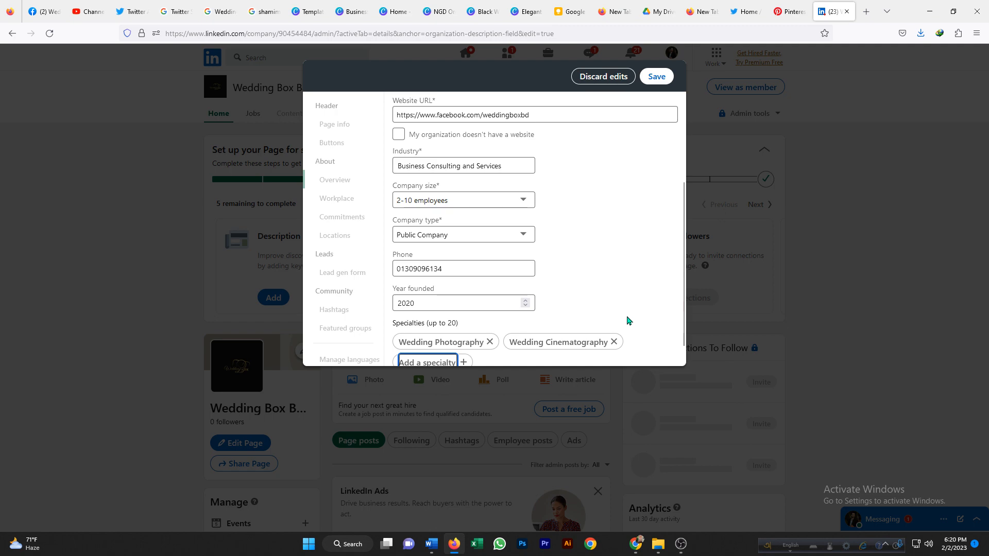
# Save the overview details of the company page.
pyautogui.scroll(-1, 626, 319)
pyautogui.scroll(5, 579, 261)
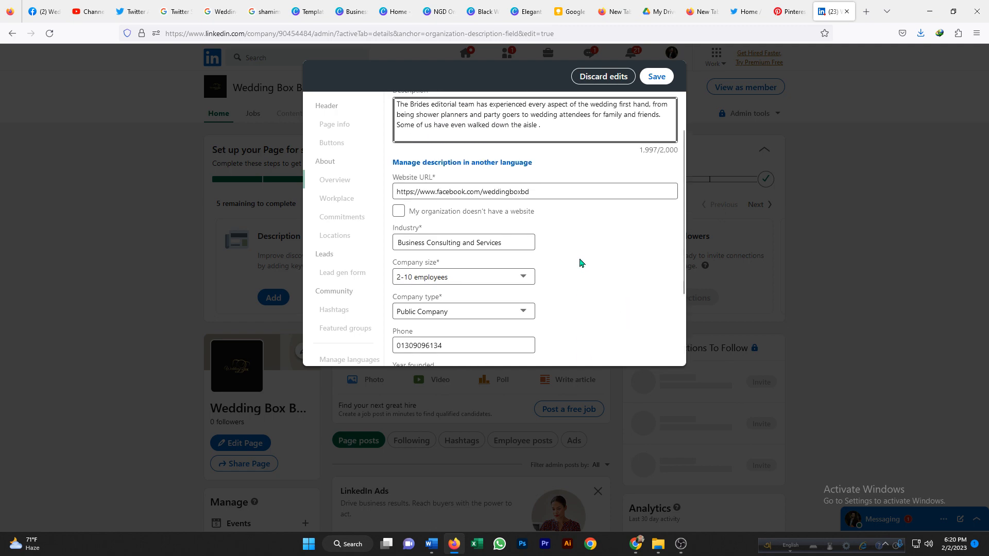
pyautogui.scroll(-5, 580, 262)
pyautogui.scroll(5, 580, 262)
pyautogui.scroll(3, 580, 196)
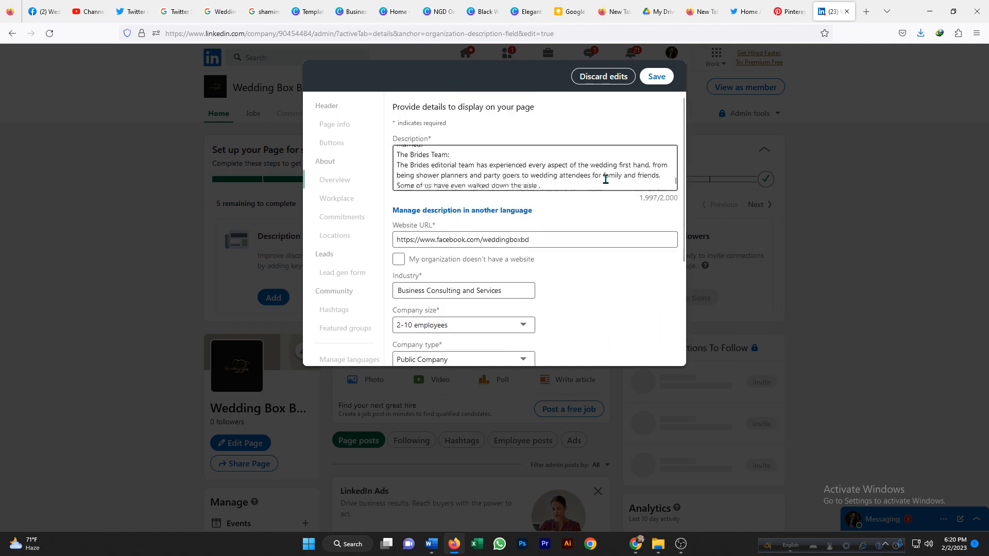
pyautogui.click(656, 77)
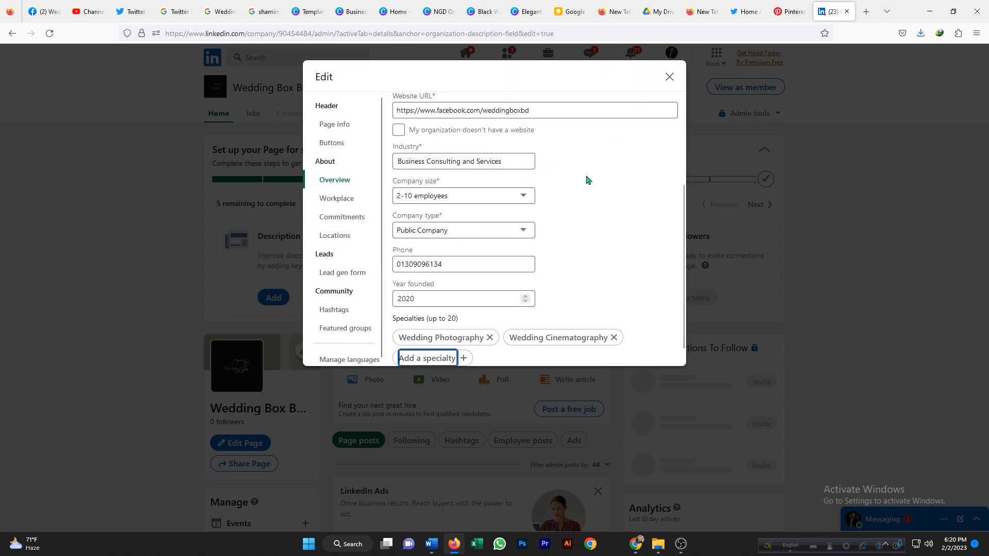
# Change the custom button name to 'Contact us' and save the change.
pyautogui.scroll(-1, 588, 183)
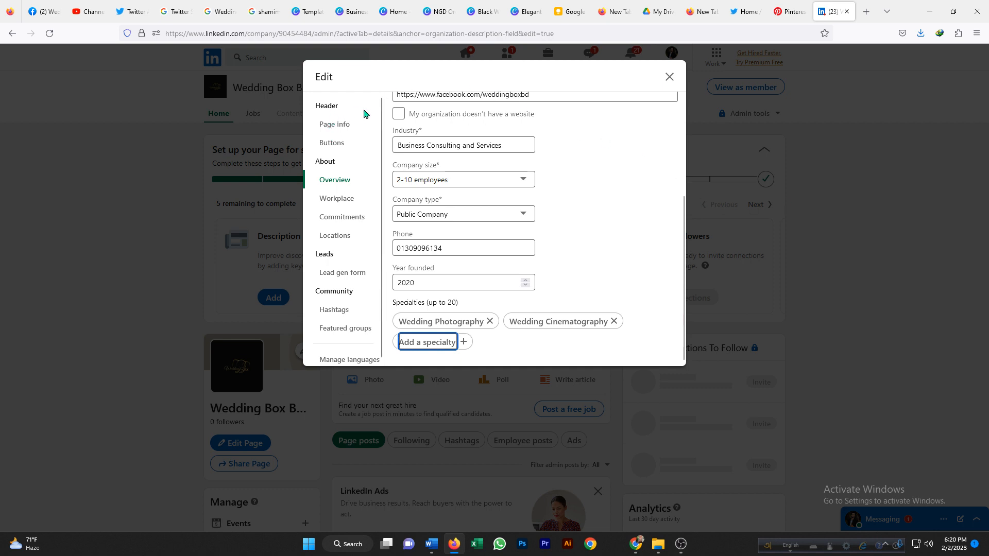
pyautogui.scroll(3, 442, 164)
pyautogui.click(335, 127)
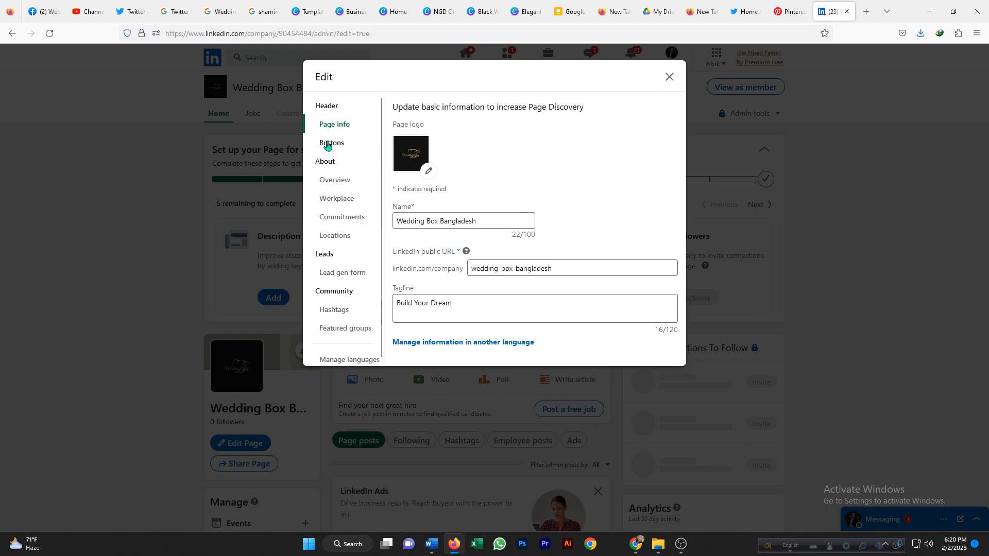
pyautogui.click(328, 144)
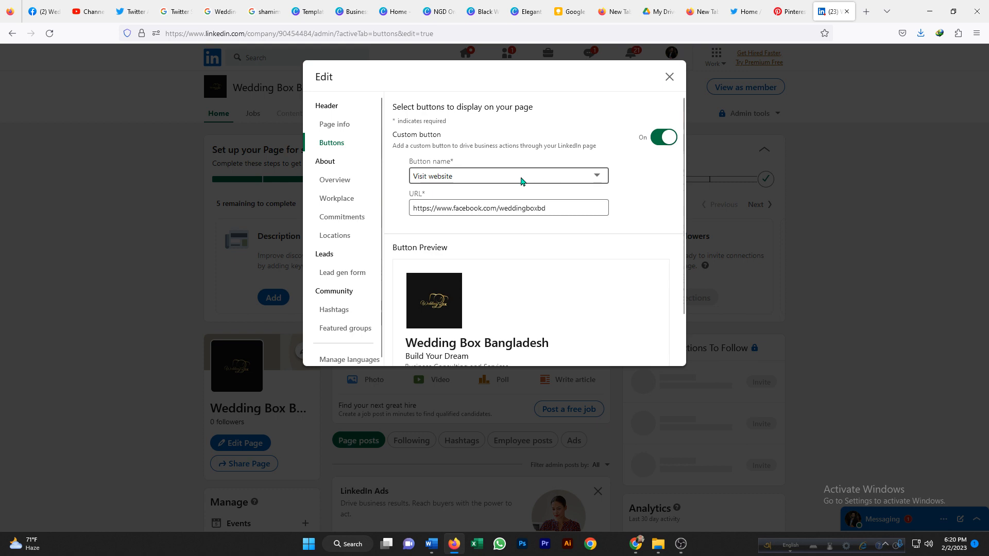
pyautogui.click(595, 177)
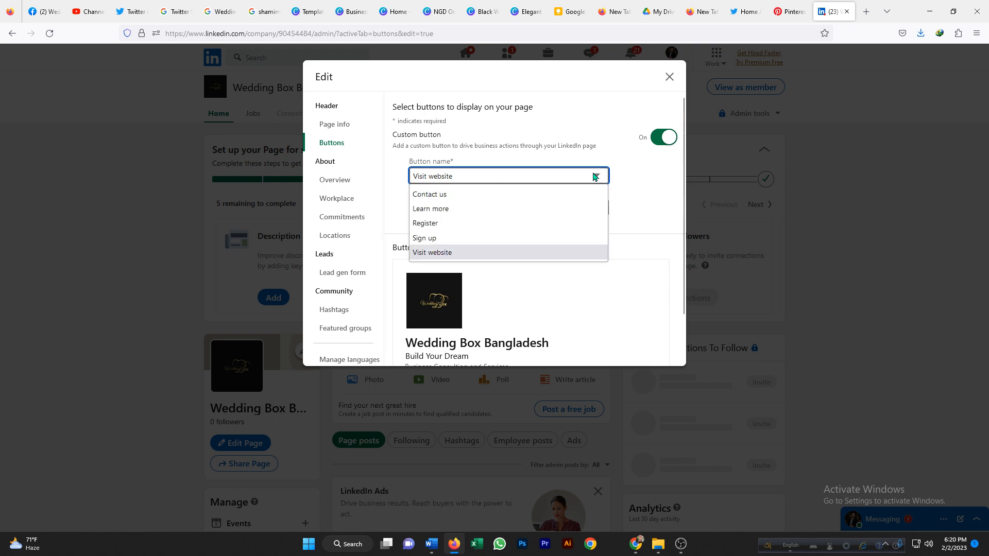
pyautogui.click(444, 196)
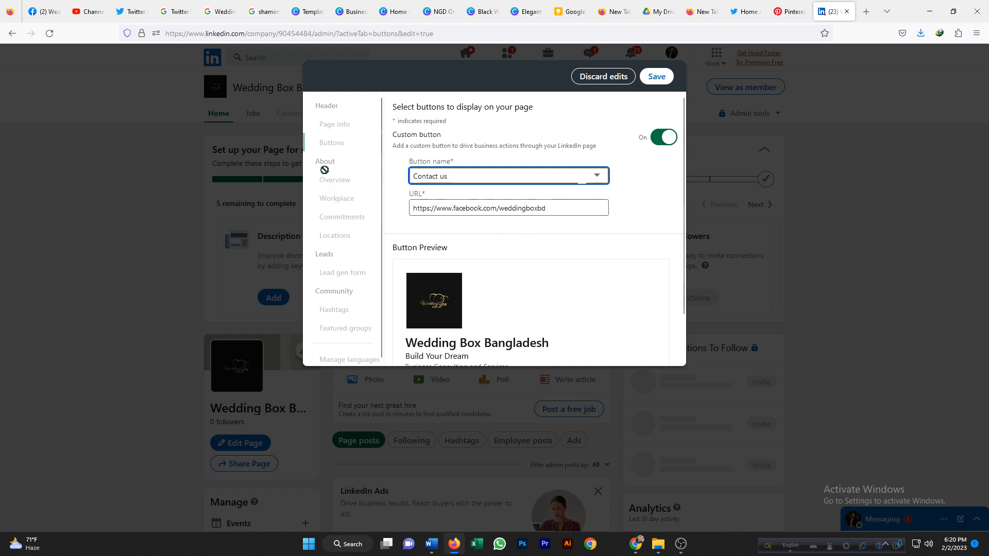
pyautogui.click(661, 79)
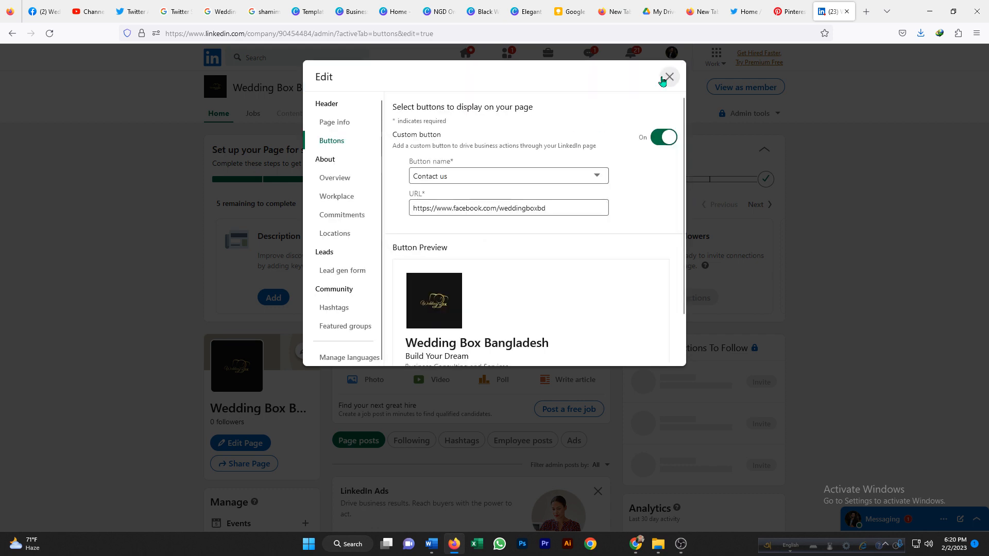
# Browse the Overview, Workplace and Commitments sections of the page editor.
pyautogui.scroll(-2, 589, 199)
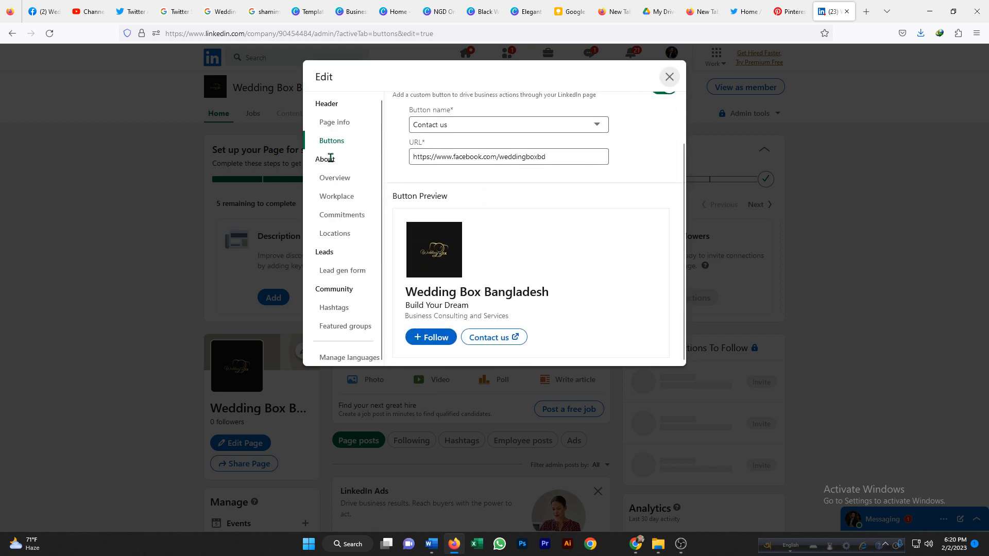
pyautogui.click(328, 179)
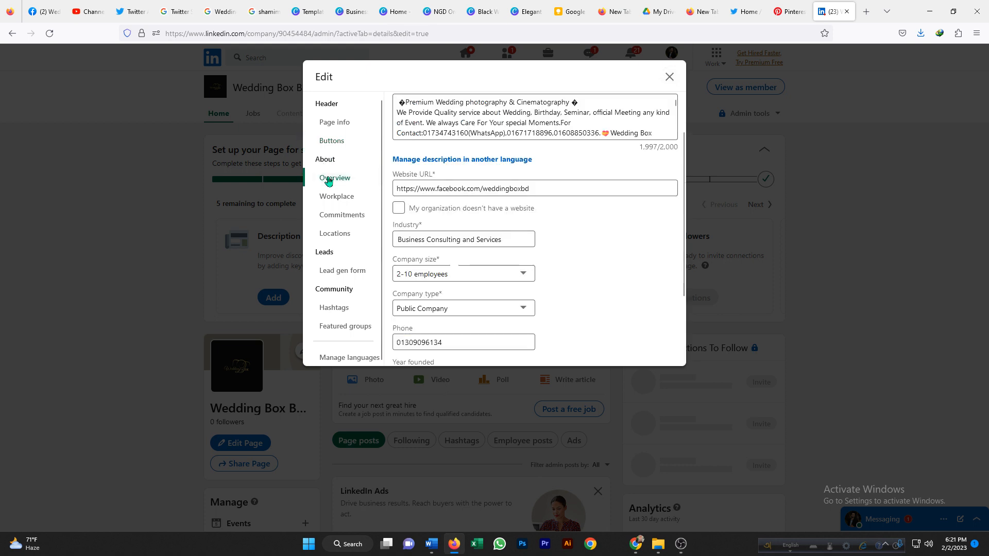
pyautogui.click(341, 198)
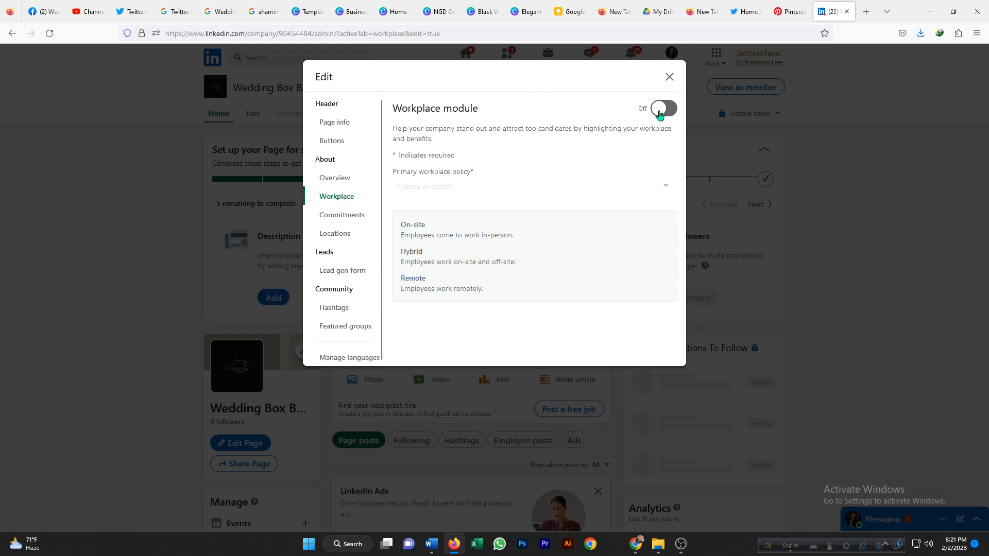
pyautogui.click(660, 114)
pyautogui.click(664, 114)
pyautogui.click(664, 115)
pyautogui.click(664, 115)
pyautogui.click(342, 217)
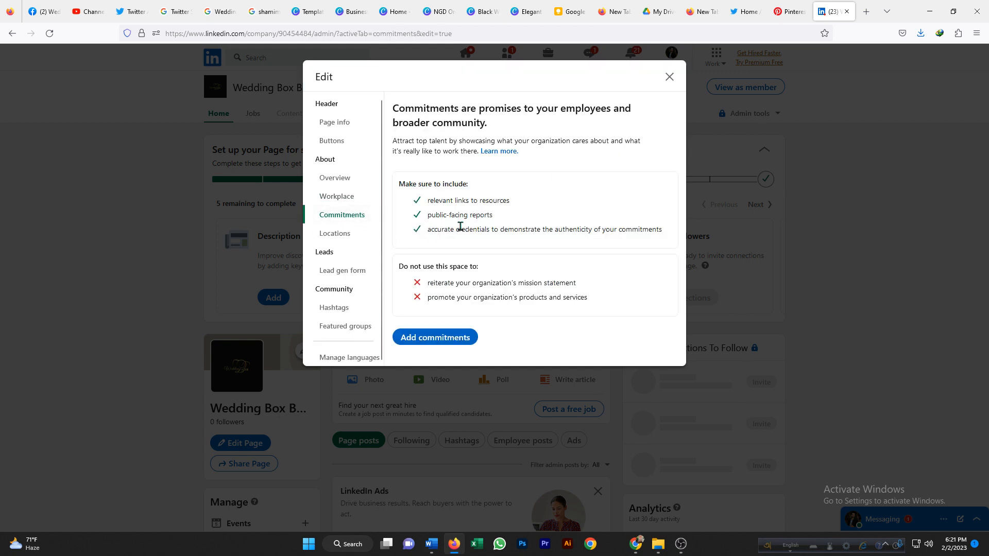
# Start adding a page location with Bangladesh as the country and focus the street address field.
pyautogui.click(337, 236)
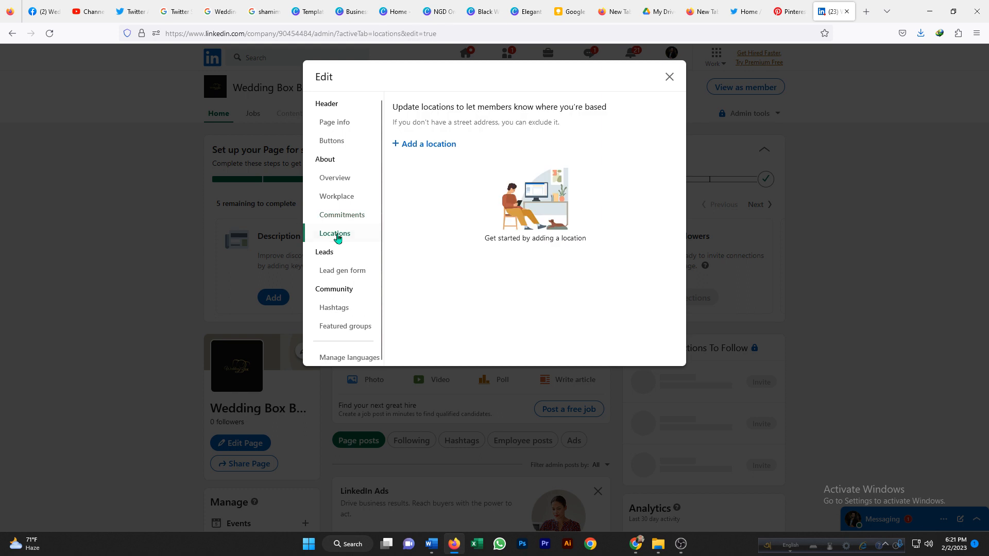
pyautogui.click(420, 144)
pyautogui.click(647, 165)
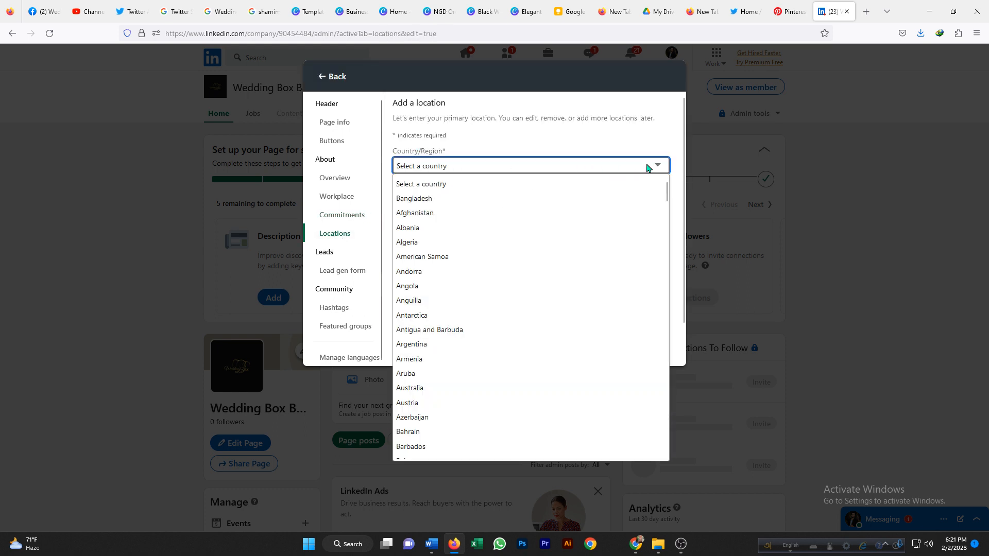
pyautogui.click(430, 200)
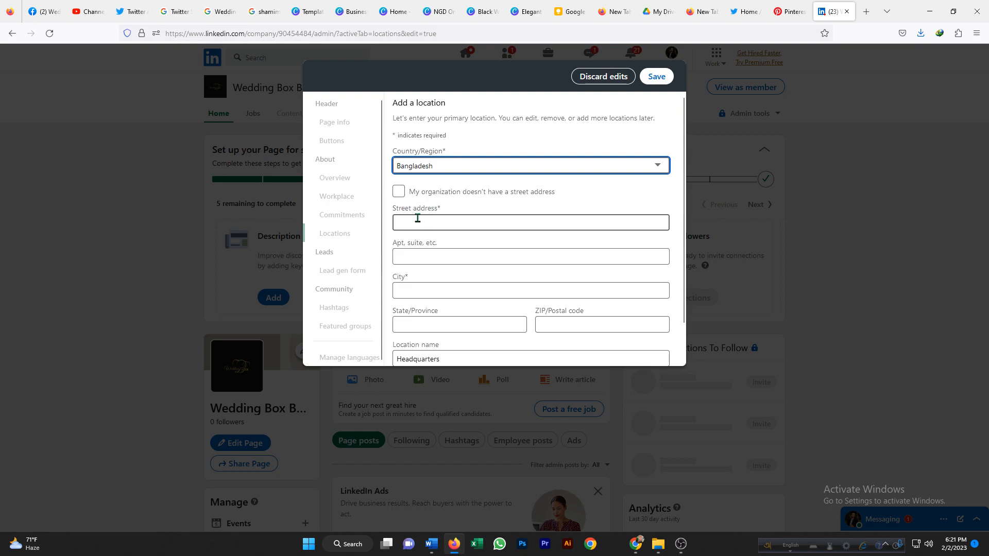
pyautogui.click(413, 219)
# Copy the company's street address from its Facebook page and return to the LinkedIn editor.
pyautogui.click(43, 11)
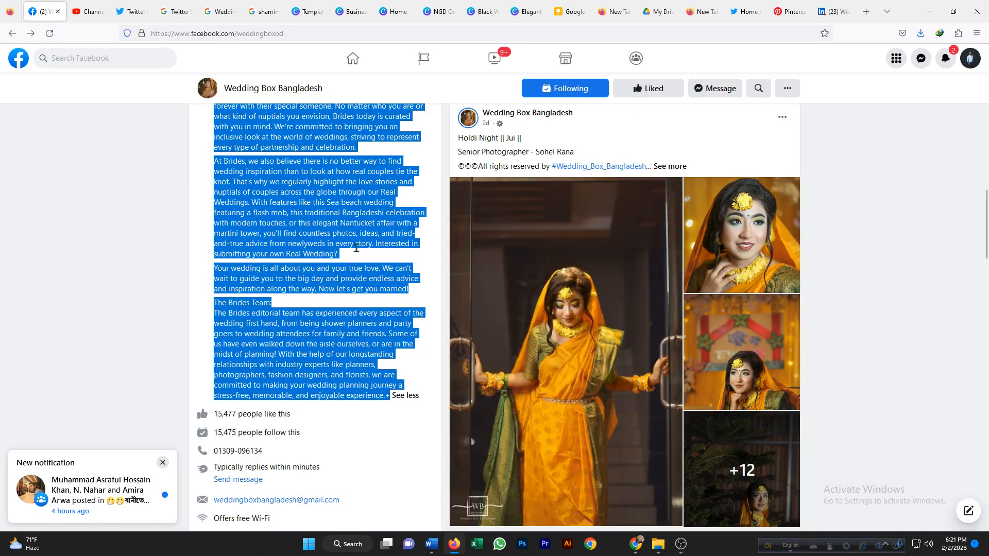
pyautogui.click(82, 221)
pyautogui.scroll(8, 283, 221)
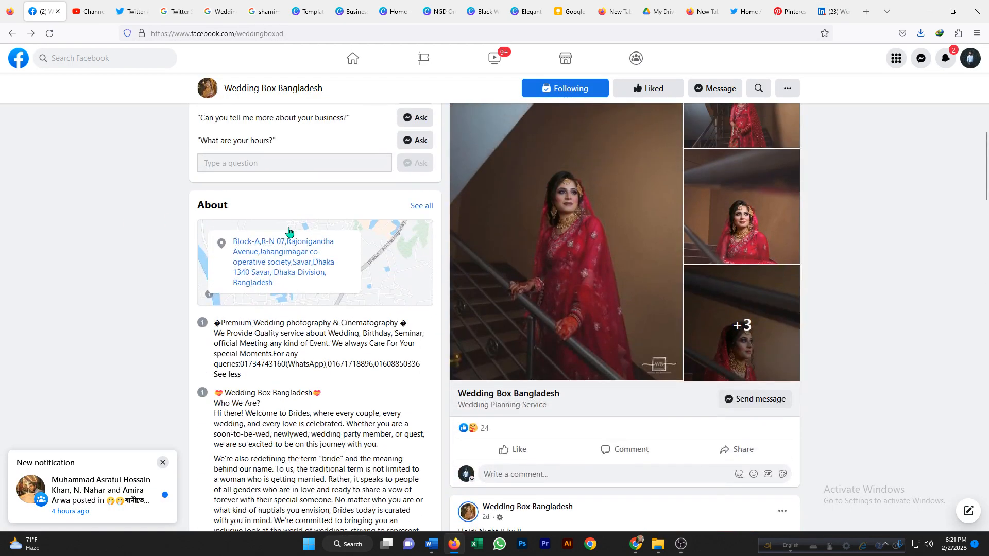
pyautogui.moveTo(229, 238); pyautogui.dragTo(309, 274)
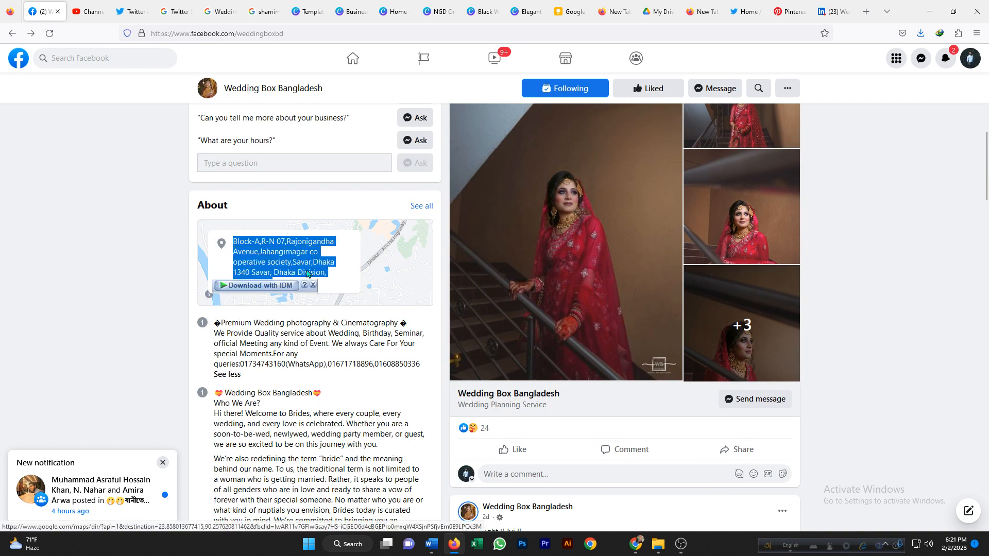
pyautogui.rightClick(308, 273)
pyautogui.click(360, 393)
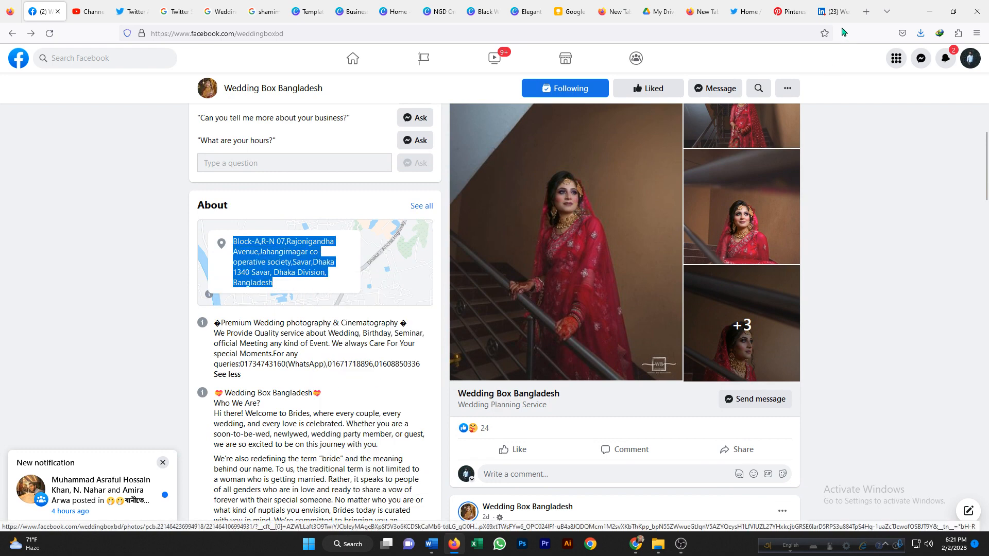
pyautogui.click(831, 13)
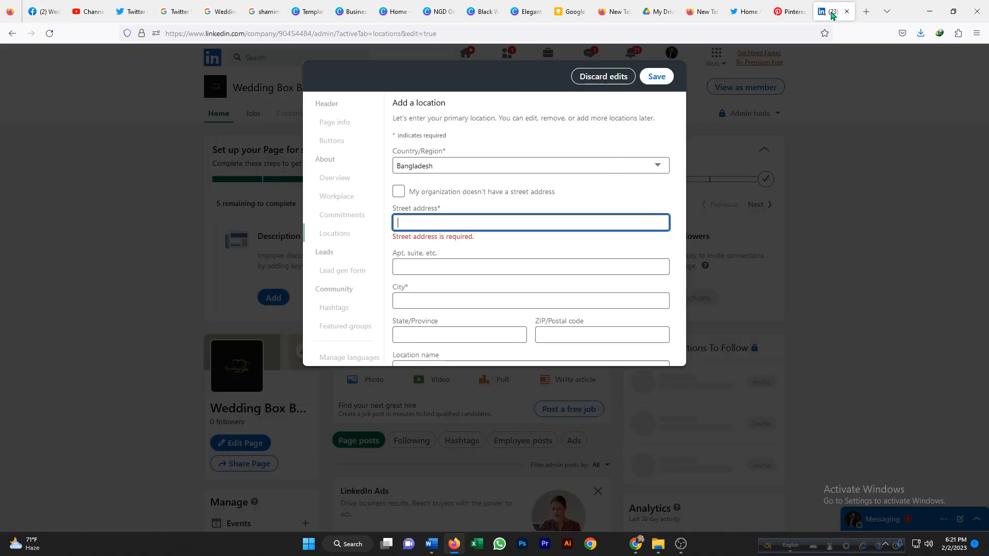
# Paste the copied company address into the street address field and cut out everything after the street part.
pyautogui.rightClick(416, 220)
pyautogui.click(443, 296)
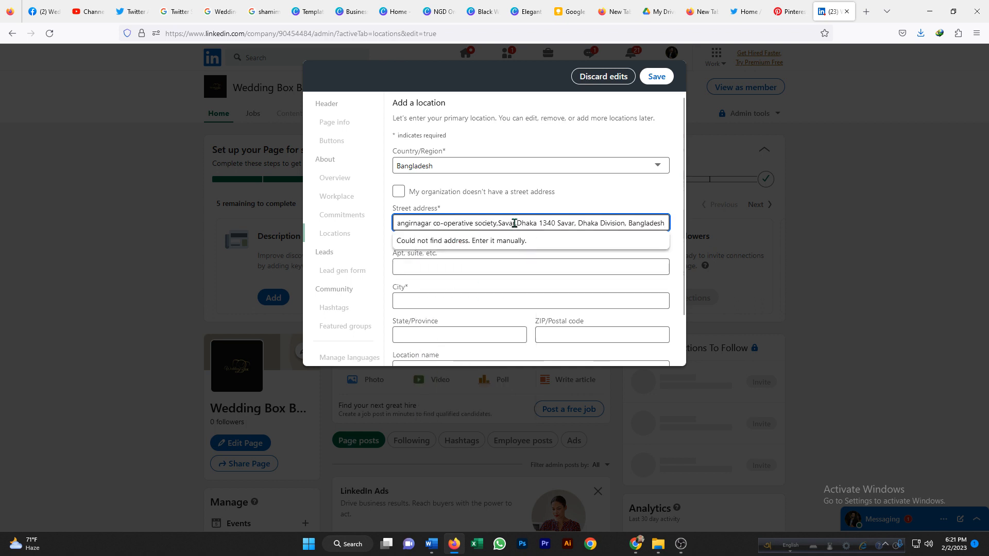
pyautogui.moveTo(496, 222); pyautogui.dragTo(694, 216)
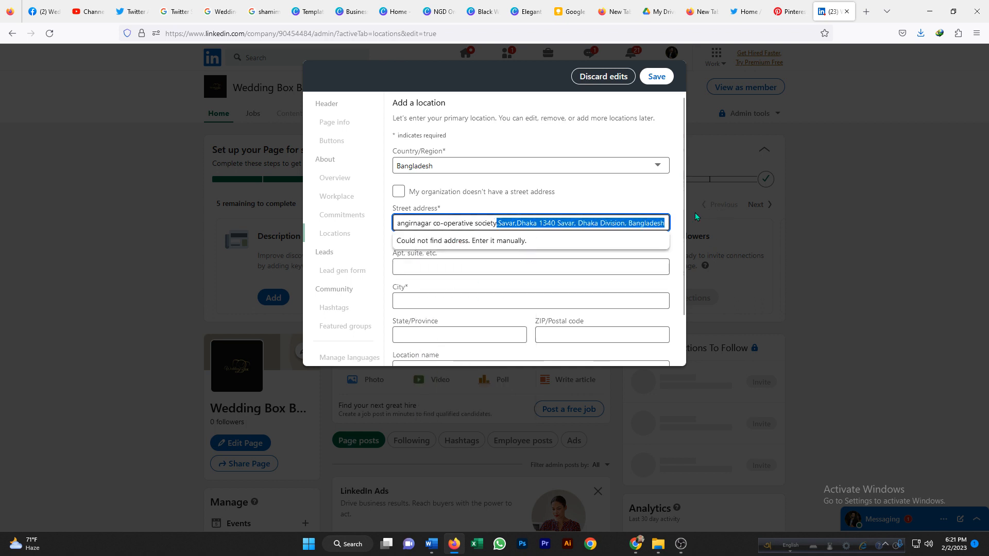
pyautogui.rightClick(645, 221)
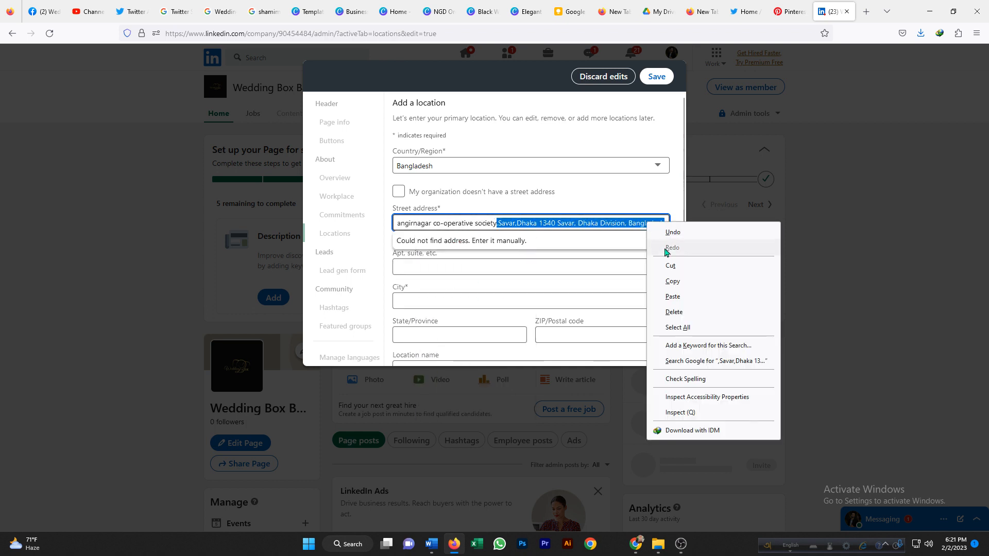
pyautogui.click(670, 282)
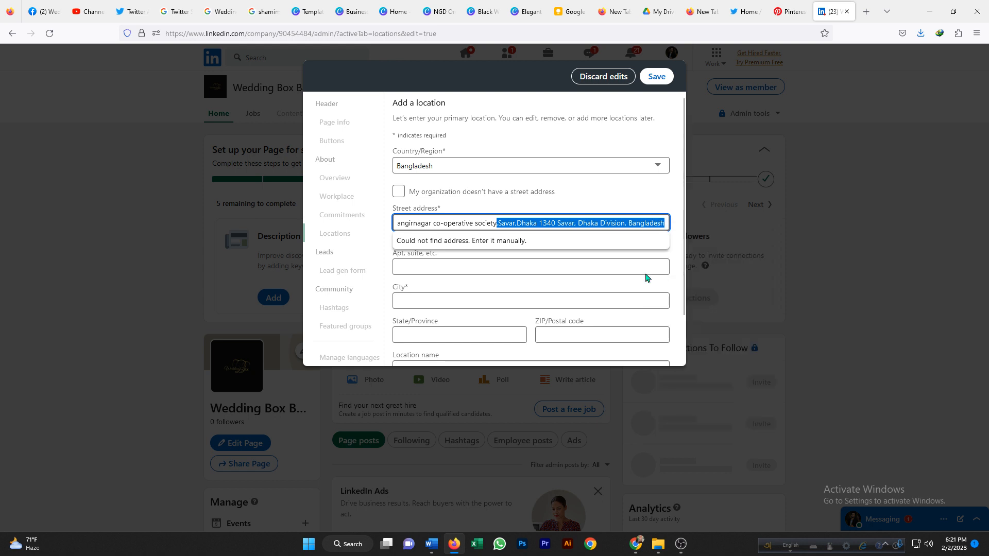
pyautogui.rightClick(582, 220)
pyautogui.click(608, 255)
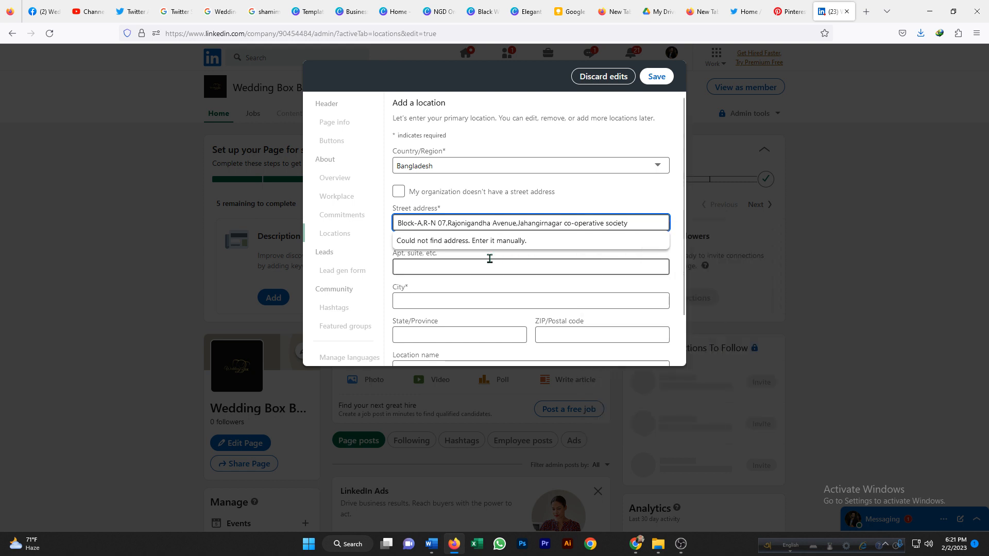
# Try appending the city portion back onto the street address, then cut it out again.
pyautogui.click(433, 268)
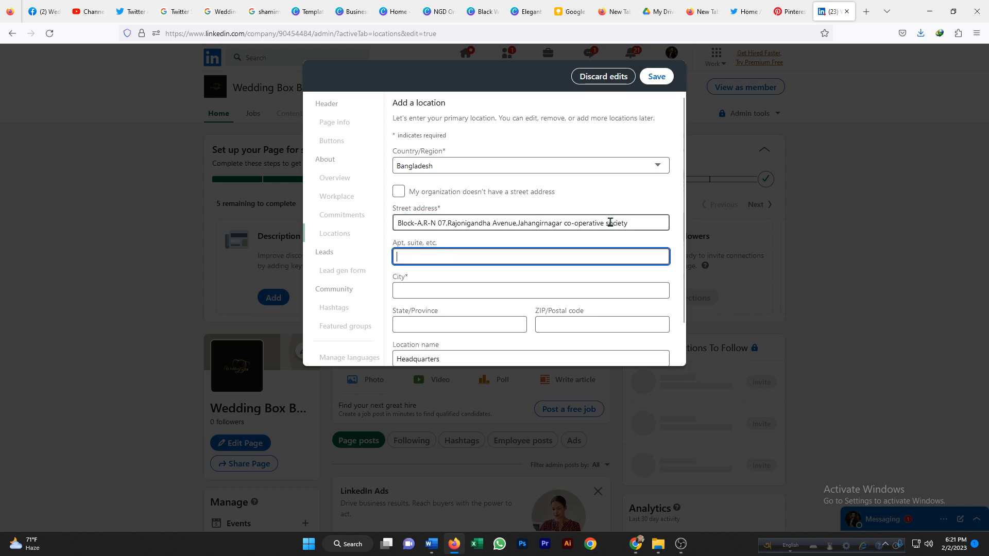
pyautogui.click(654, 223)
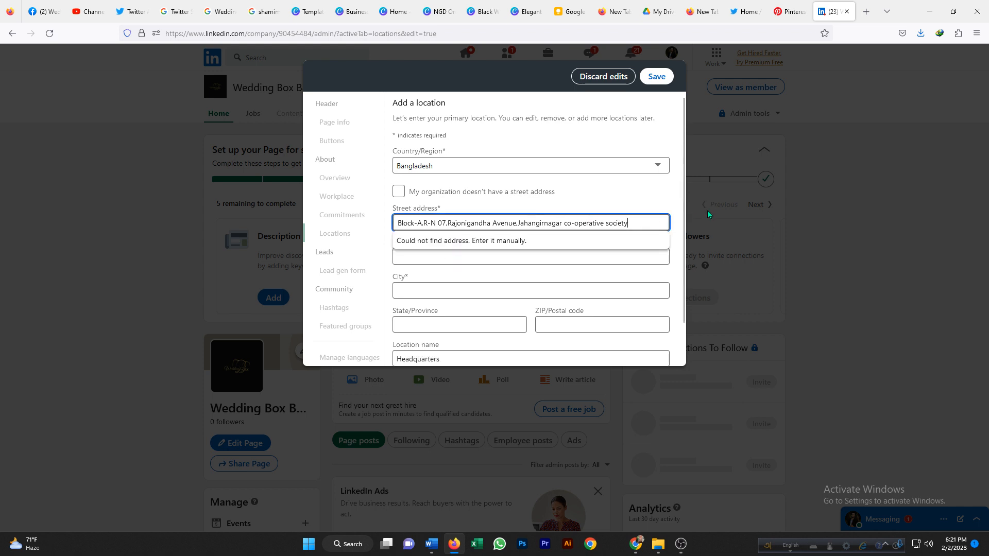
pyautogui.rightClick(632, 223)
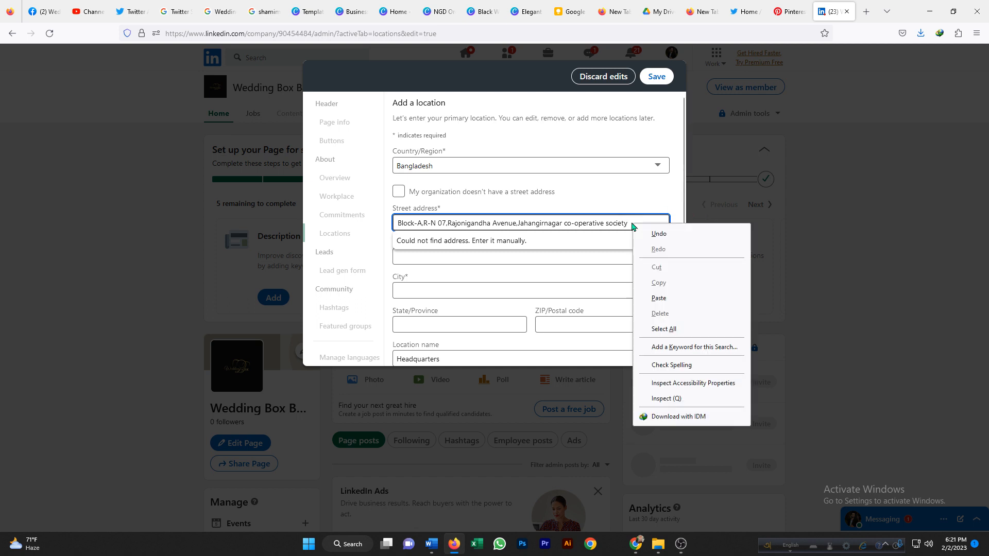
pyautogui.click(656, 294)
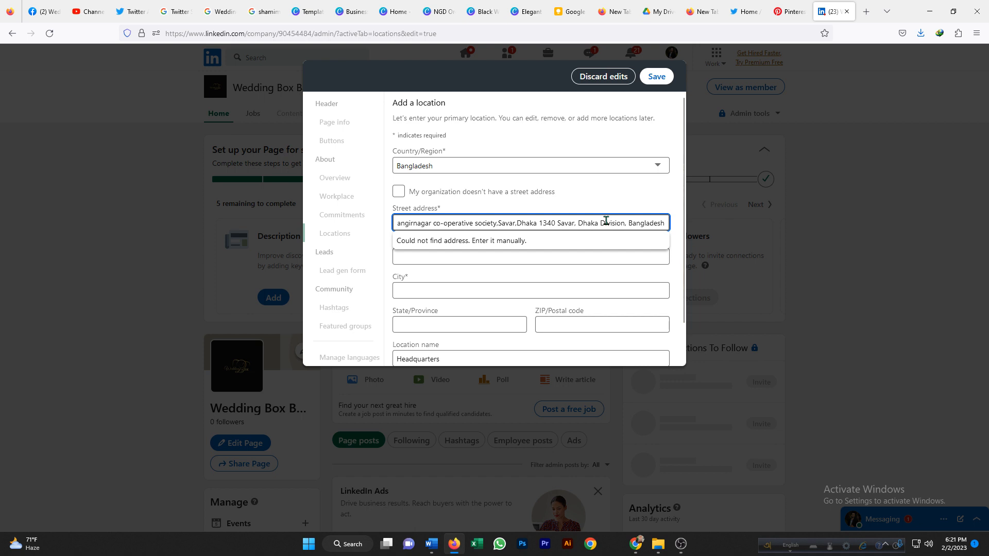
pyautogui.scroll(-1, 556, 232)
pyautogui.click(416, 218)
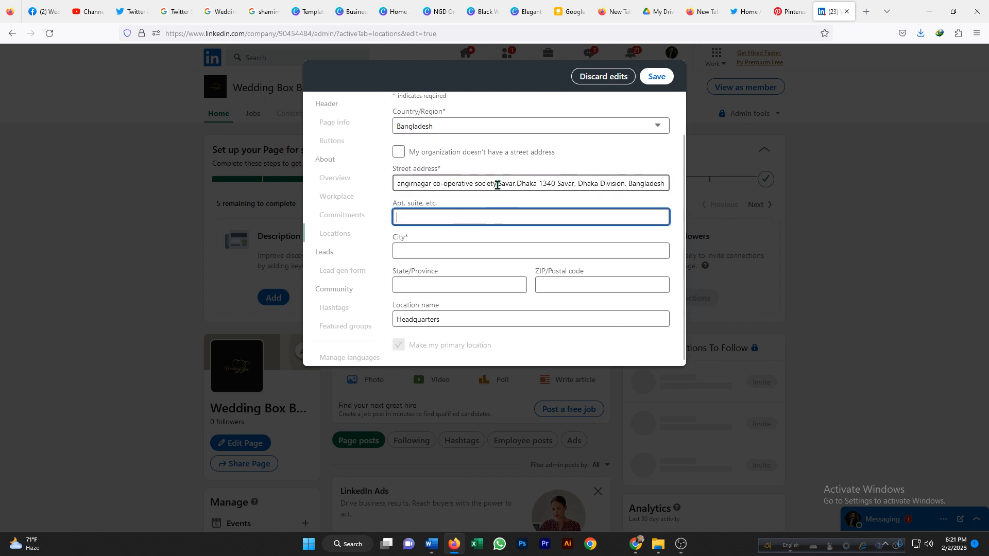
pyautogui.moveTo(497, 185); pyautogui.dragTo(675, 175)
pyautogui.rightClick(644, 185)
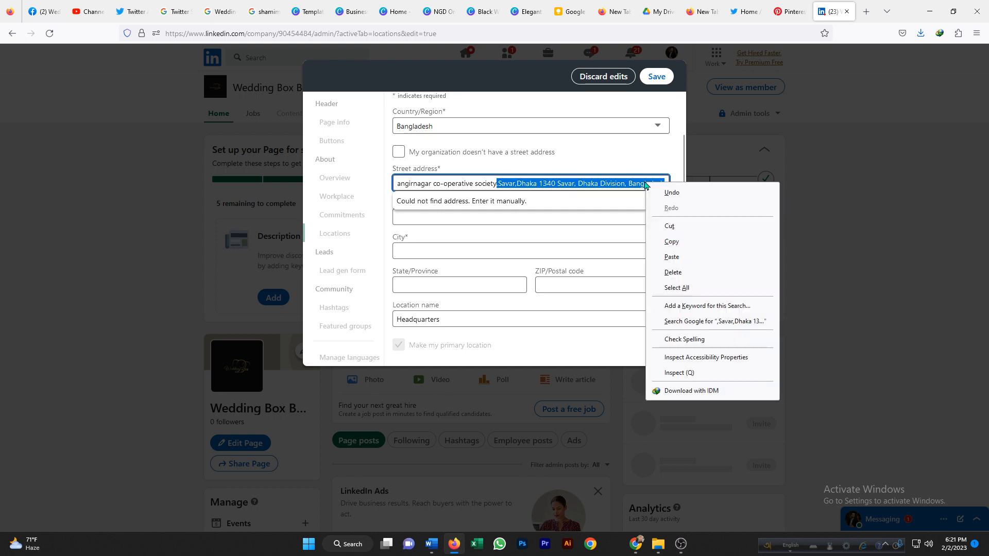
pyautogui.click(664, 225)
# Paste the cut address portion into the City field and trim it down to Savar.
pyautogui.click(406, 216)
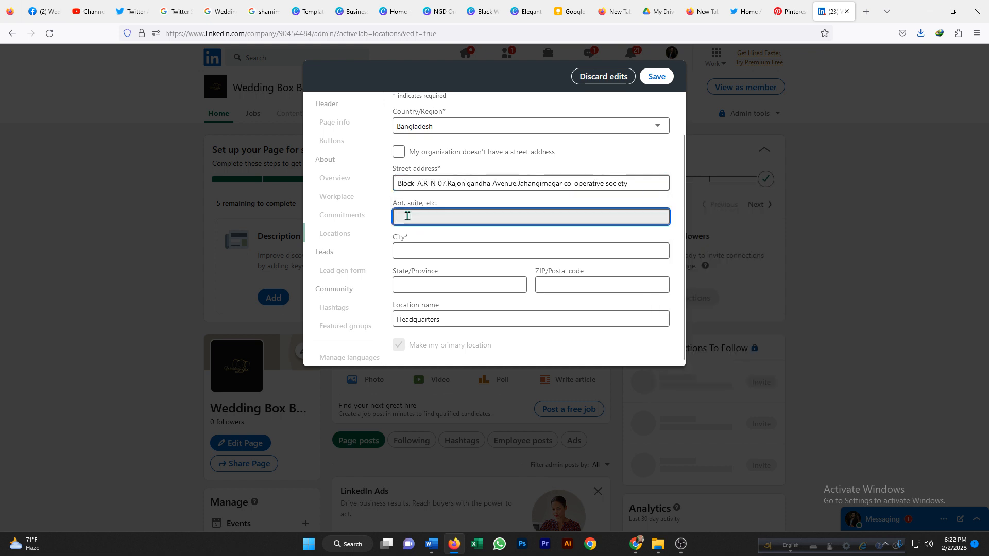
pyautogui.click(418, 250)
pyautogui.rightClick(420, 252)
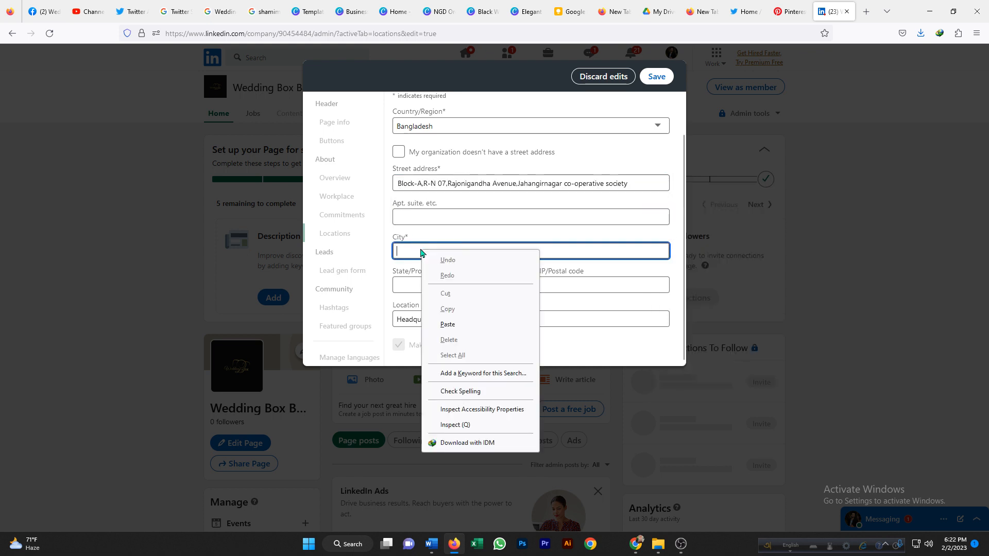
pyautogui.click(448, 324)
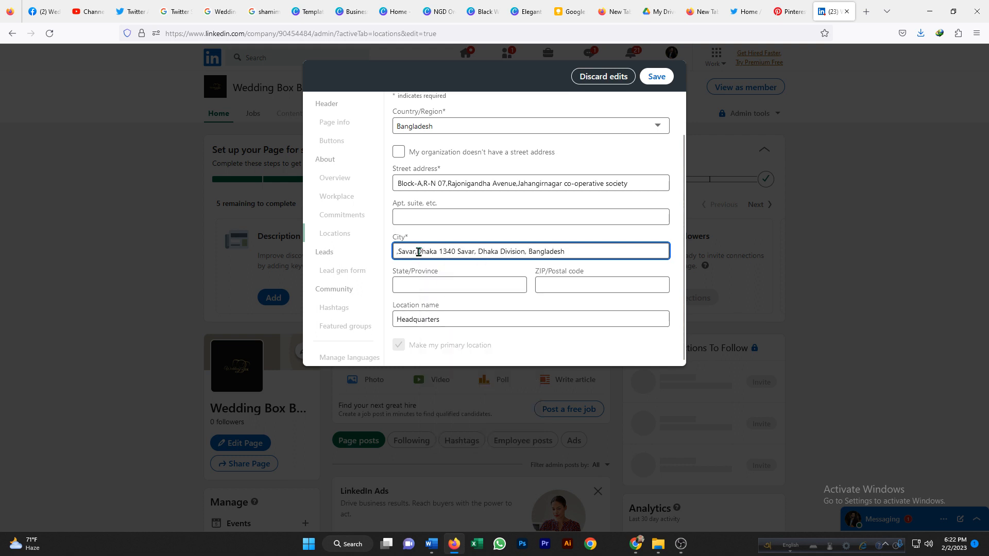
pyautogui.moveTo(418, 251); pyautogui.dragTo(613, 235)
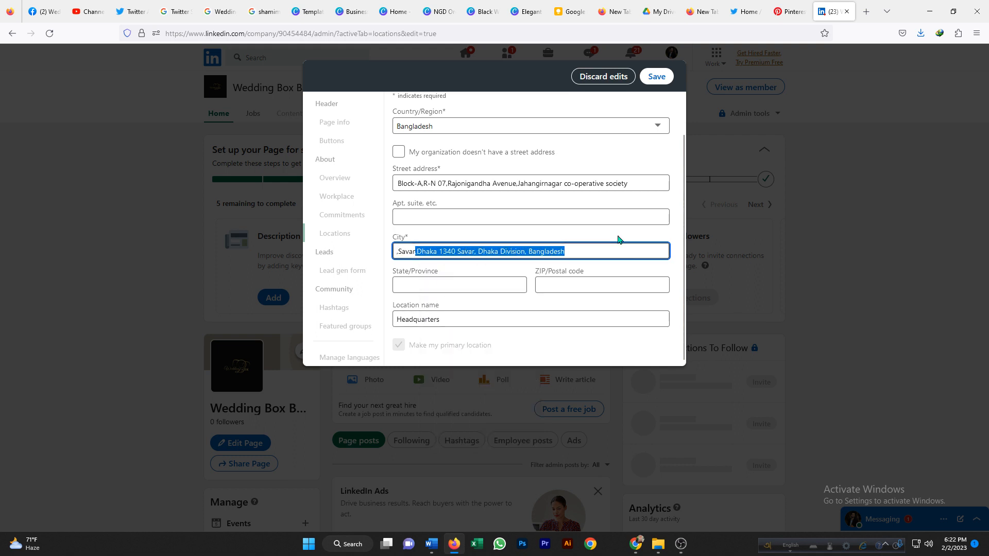
pyautogui.press('BackSpace')
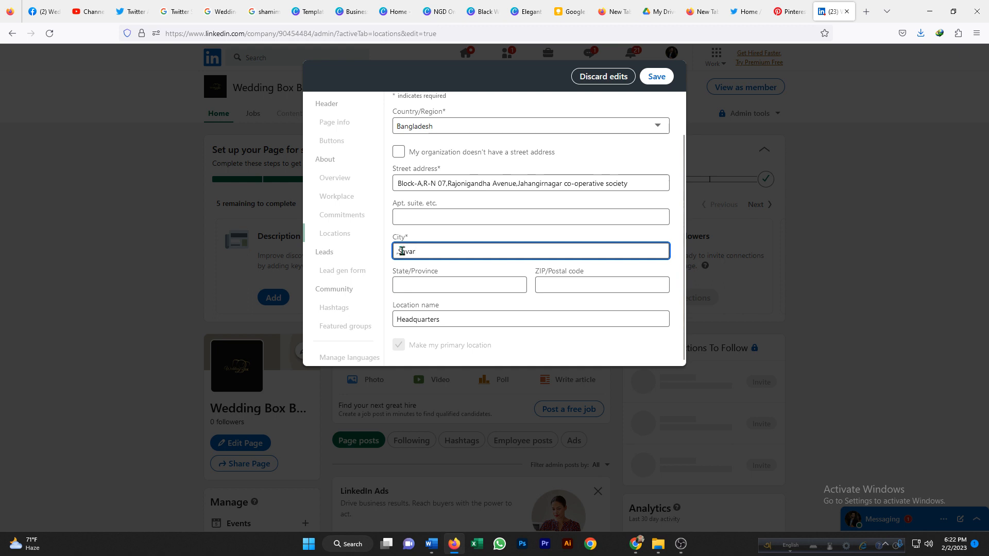
pyautogui.click(402, 252)
pyautogui.press('BackSpace')
# Enter Dhaka as the state and 1340 as the postal code, then save the location.
pyautogui.click(448, 282)
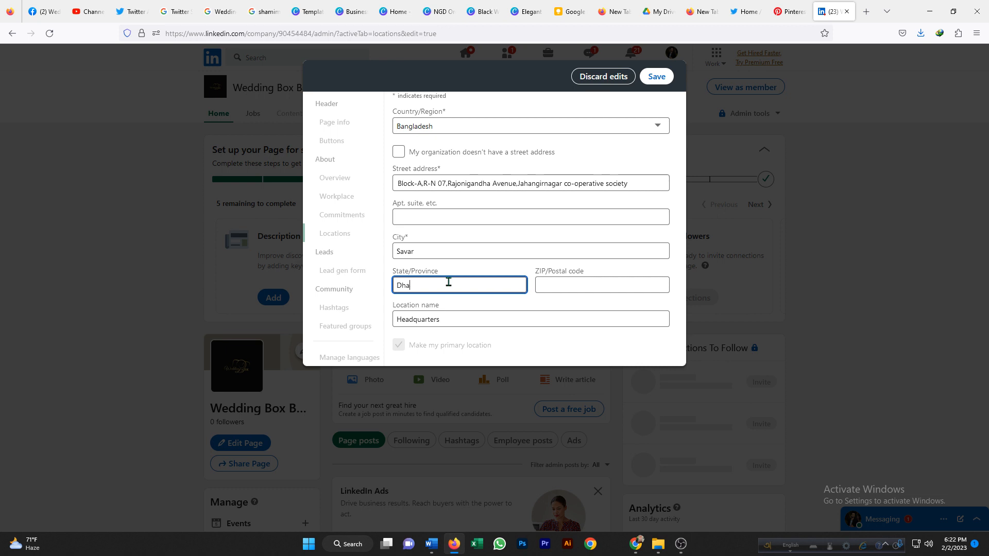
pyautogui.click(559, 286)
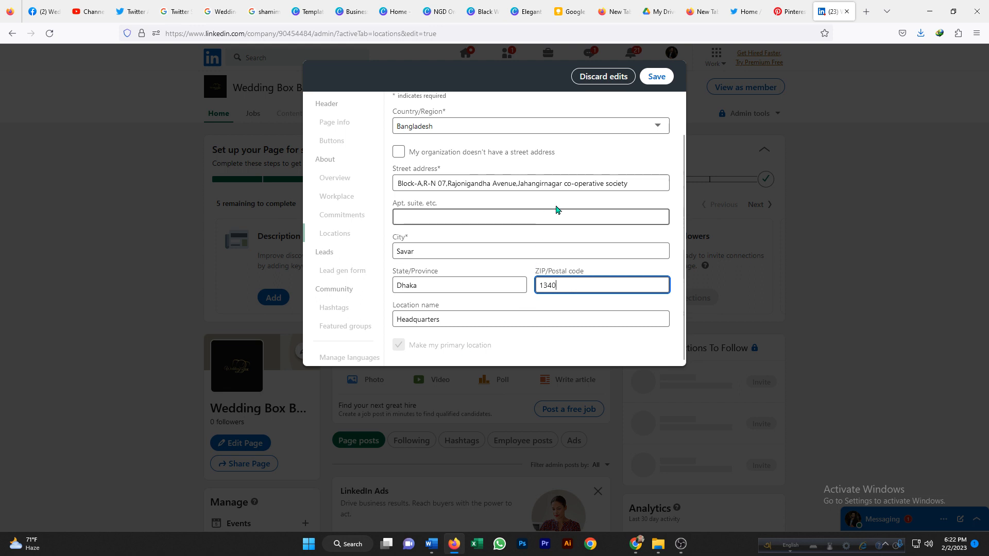
pyautogui.scroll(1, 556, 209)
pyautogui.click(657, 77)
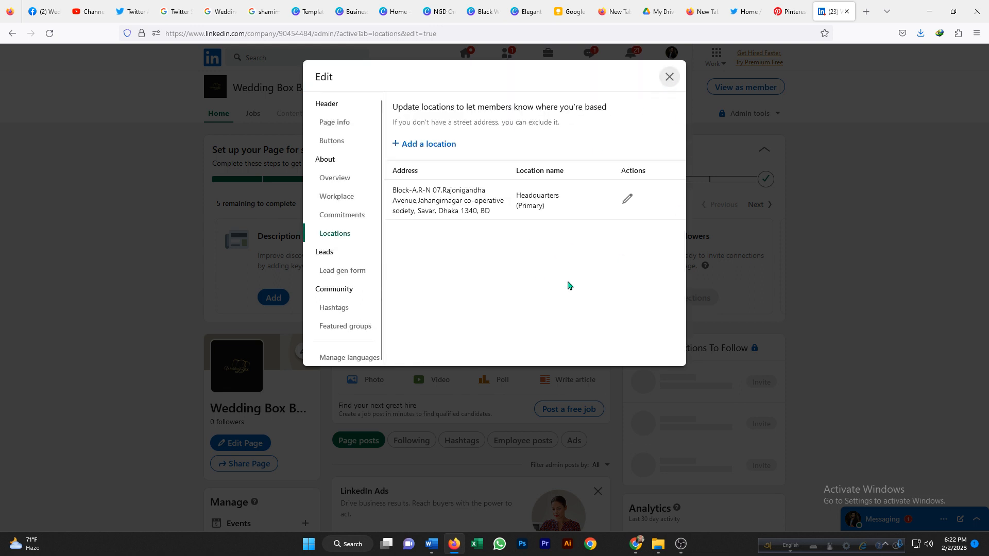
# Open the hashtags section and add #weddingphotography as a page hashtag.
pyautogui.click(331, 327)
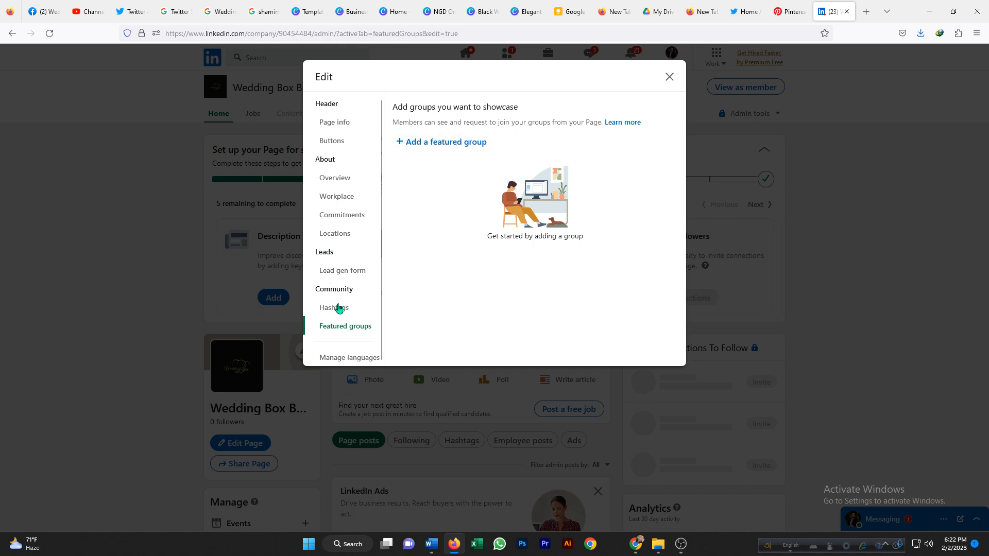
pyautogui.click(338, 309)
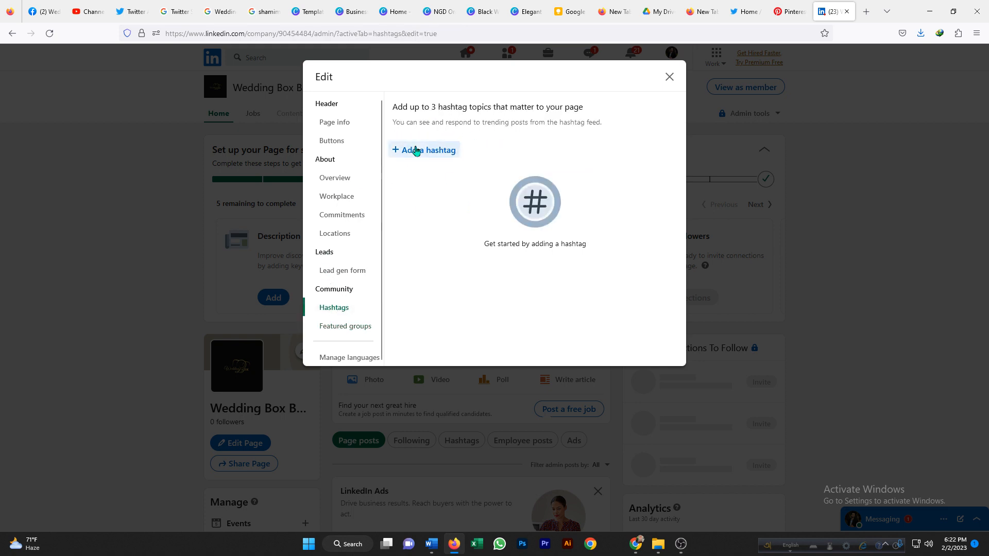
pyautogui.click(425, 150)
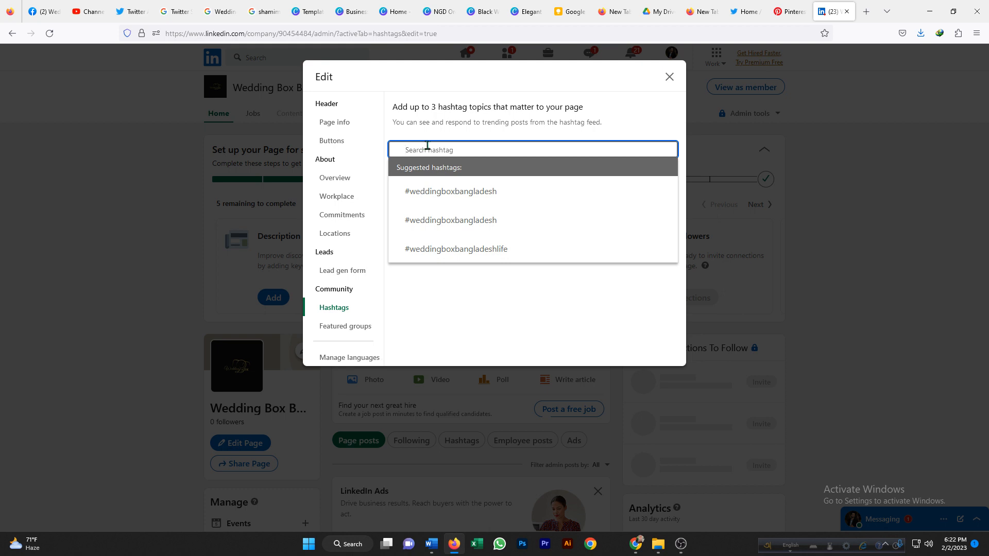
pyautogui.write('wedd')
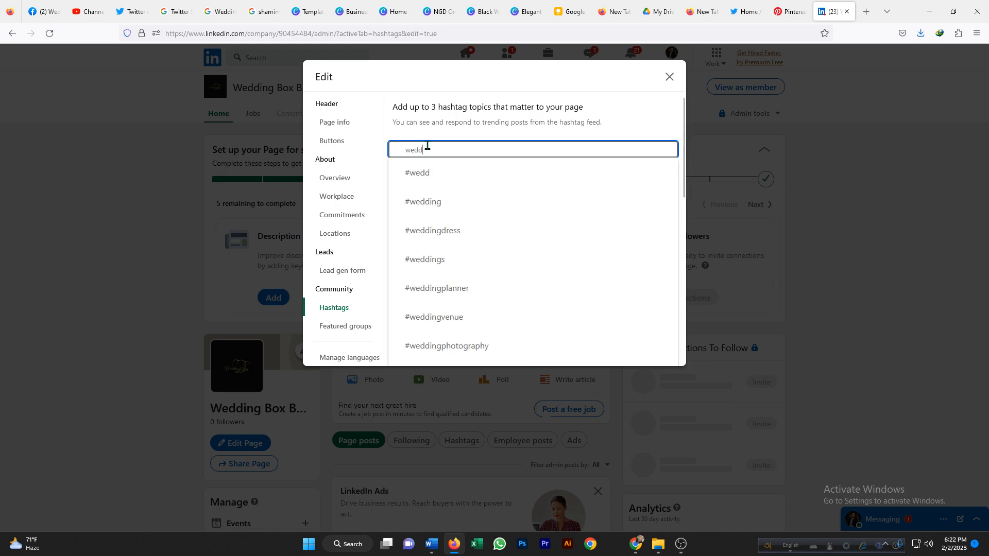
pyautogui.click(463, 346)
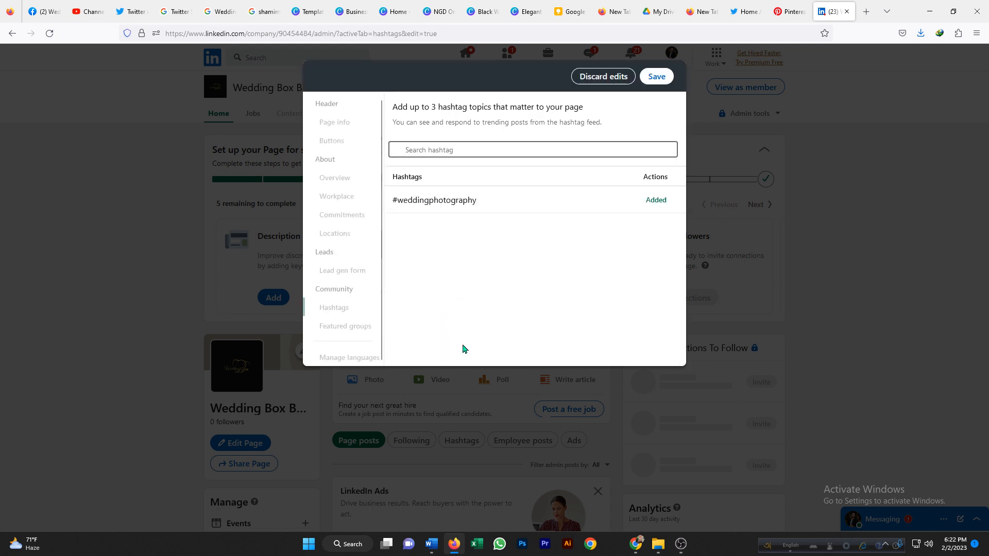
# Search wedding hashtags and add #weddingceremony as the second hashtag.
pyautogui.click(418, 150)
pyautogui.write('wed')
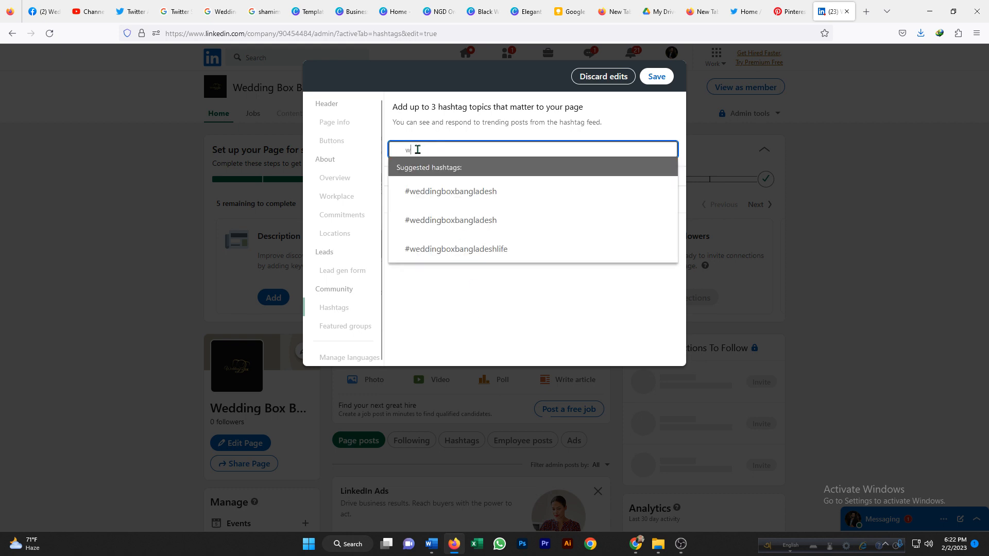
pyautogui.write('din')
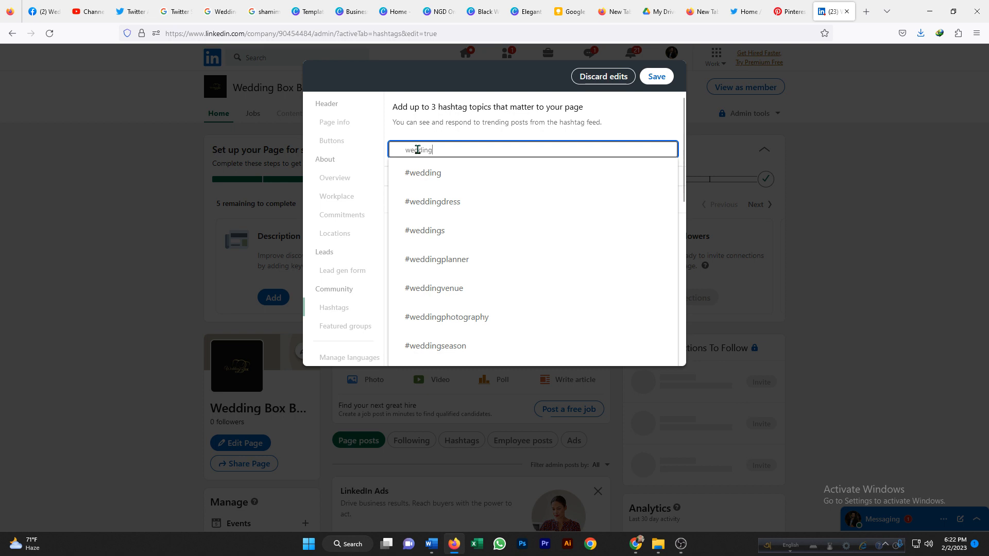
pyautogui.write('gc')
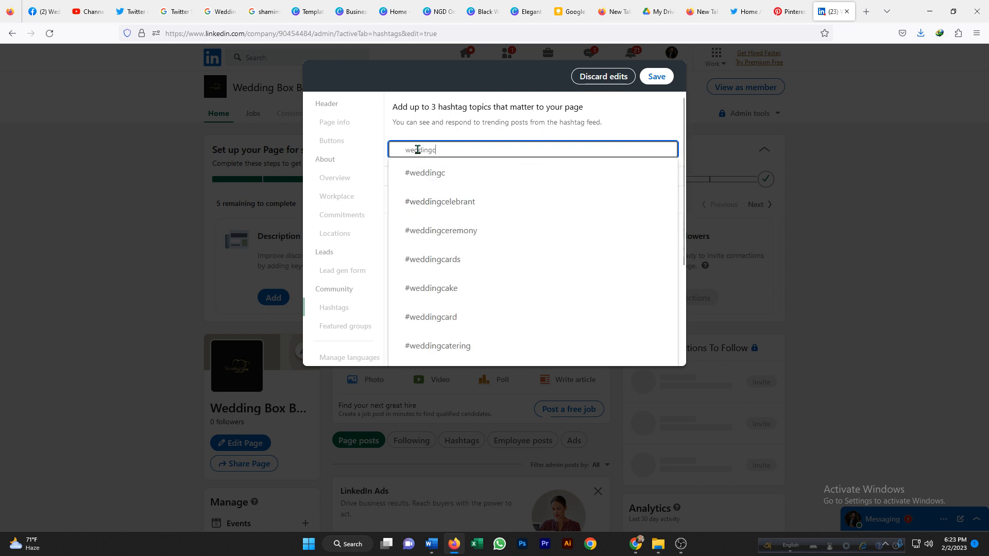
pyautogui.write('ine')
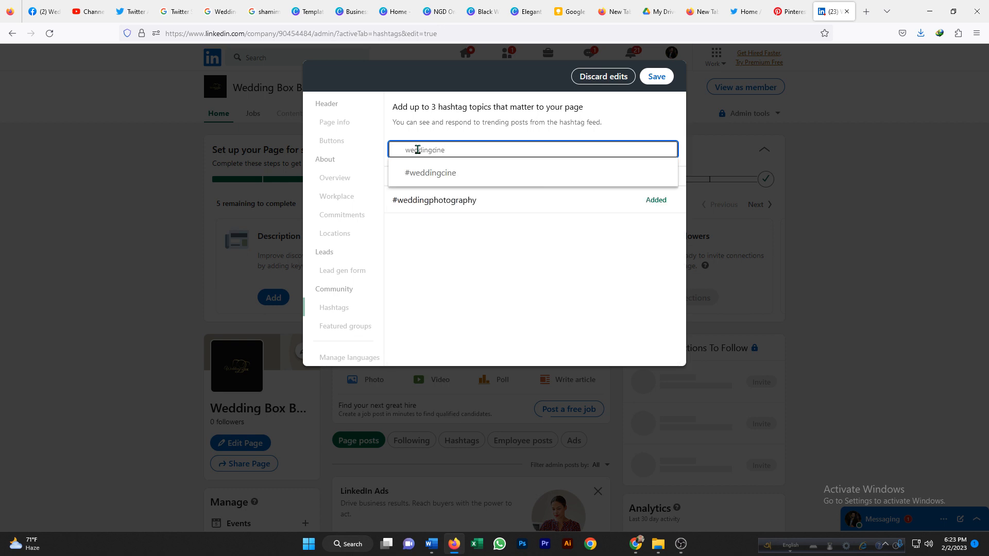
pyautogui.write('m')
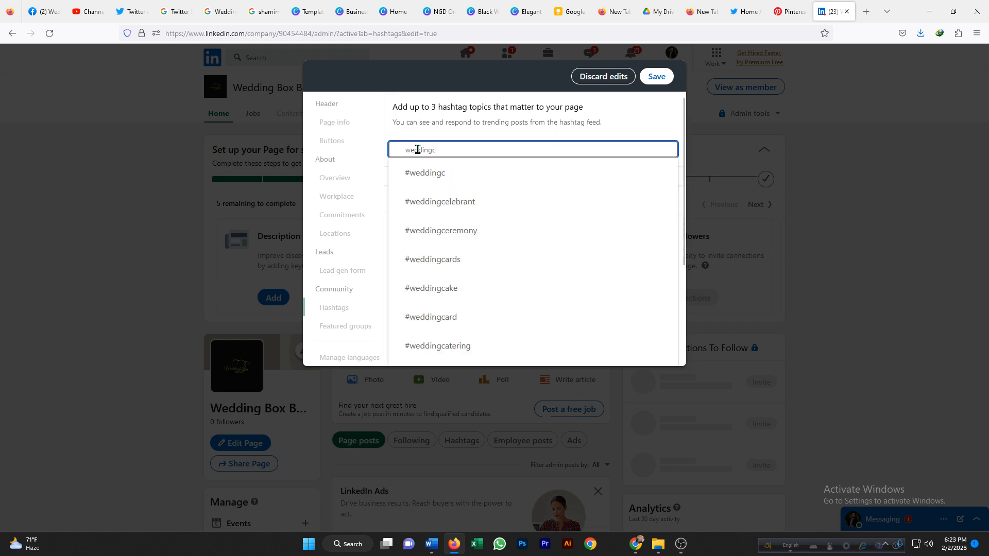
pyautogui.write('ene')
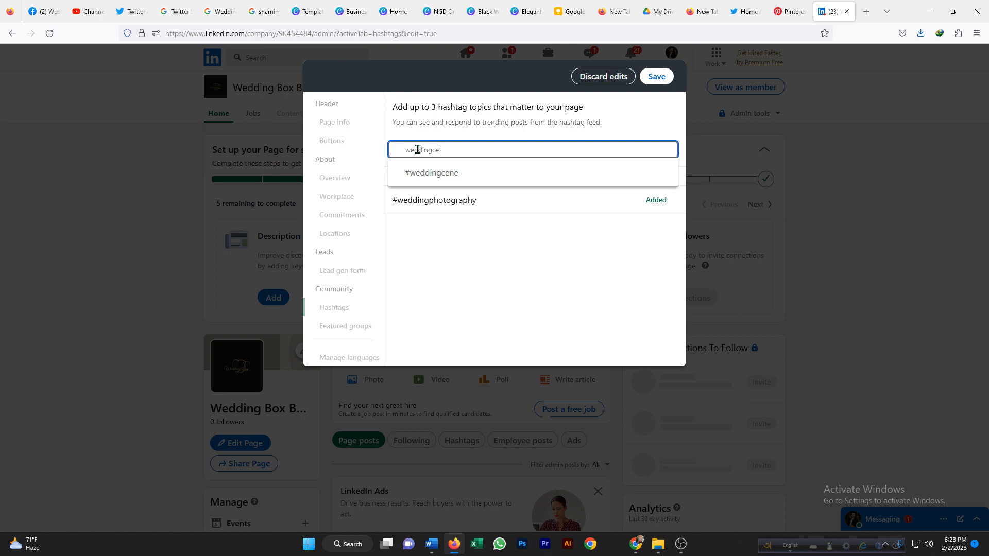
pyautogui.press('BackSpace')
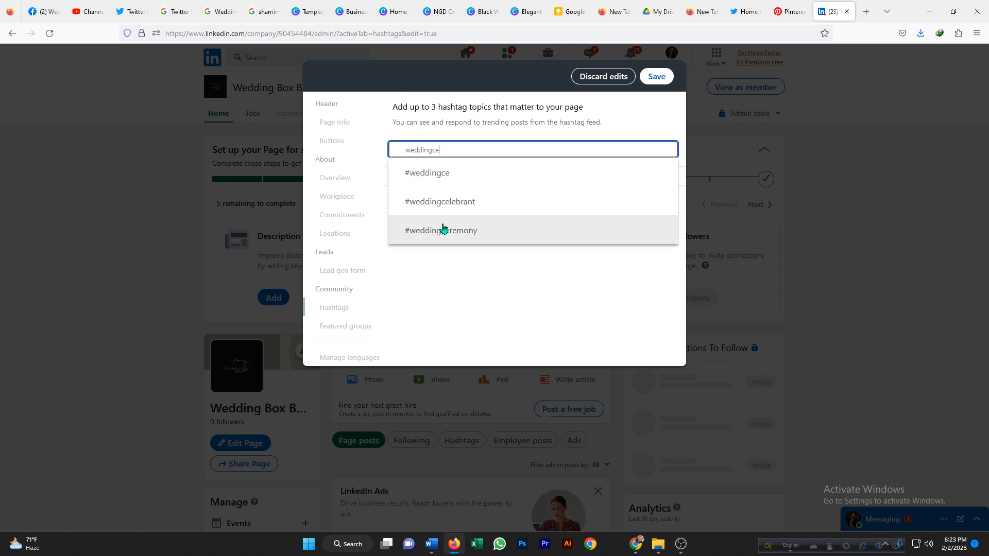
pyautogui.click(441, 229)
# Add #weddingplanner as the third hashtag and save the hashtag changes.
pyautogui.click(433, 151)
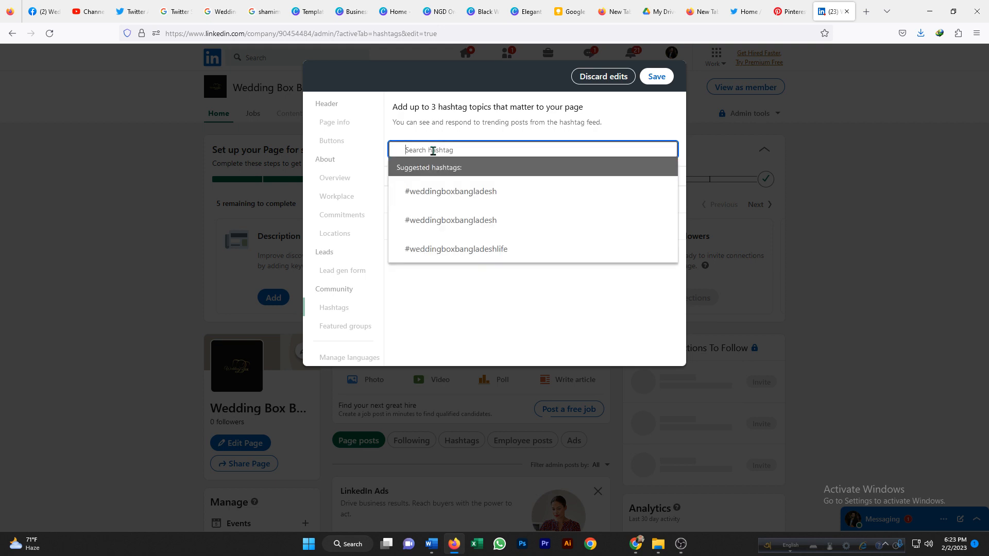
pyautogui.write('wedding')
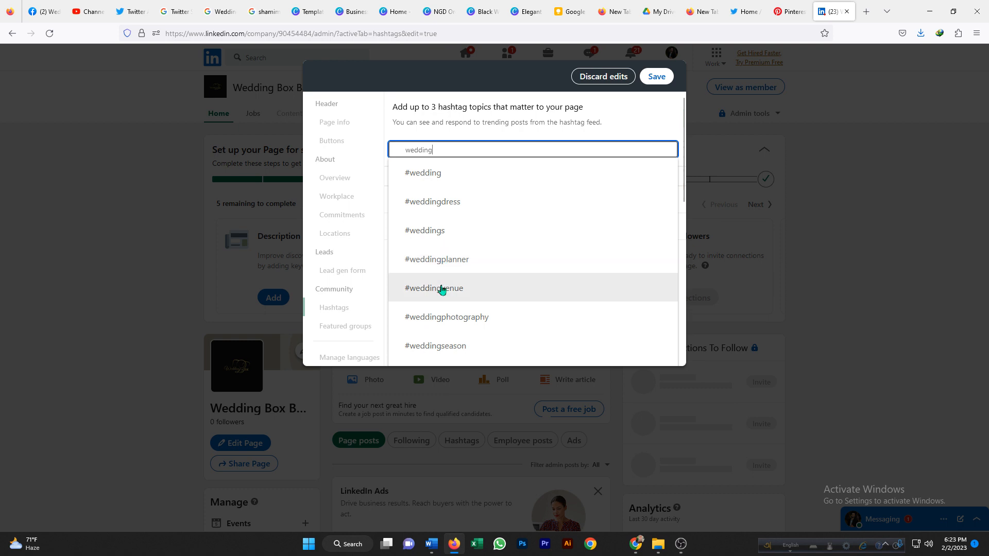
pyautogui.click(438, 263)
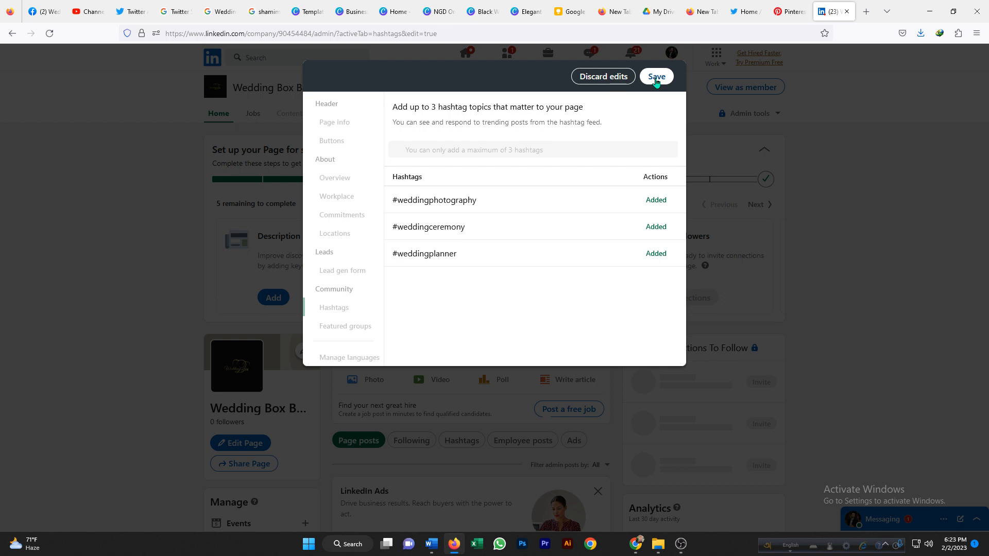
pyautogui.click(656, 78)
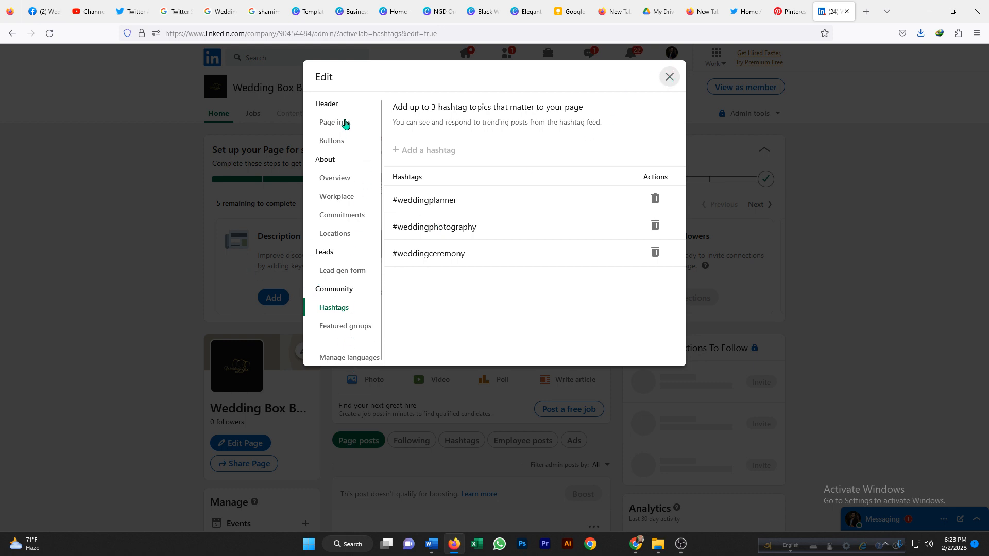
# Close the page editor and decline sharing the page edits in a post.
pyautogui.scroll(1, 343, 115)
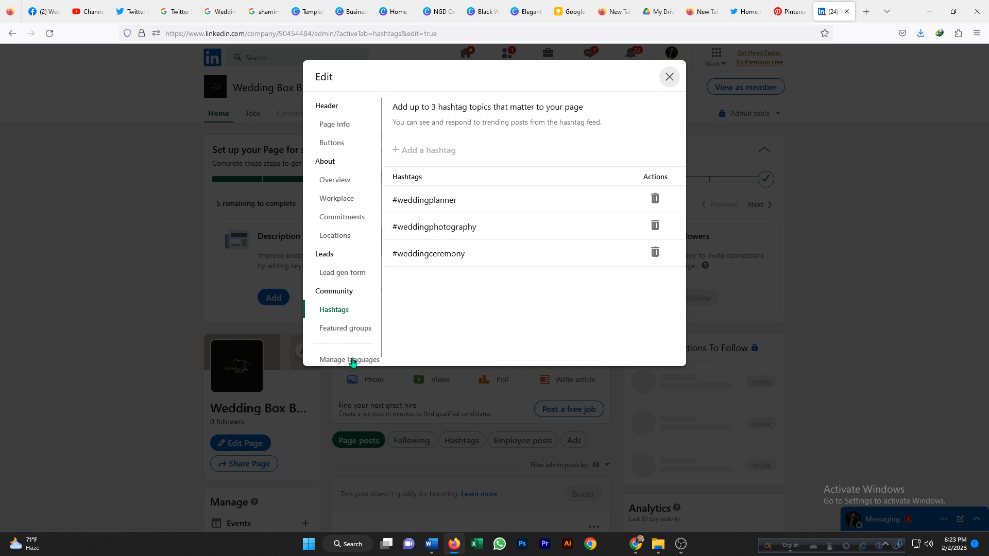
pyautogui.click(669, 76)
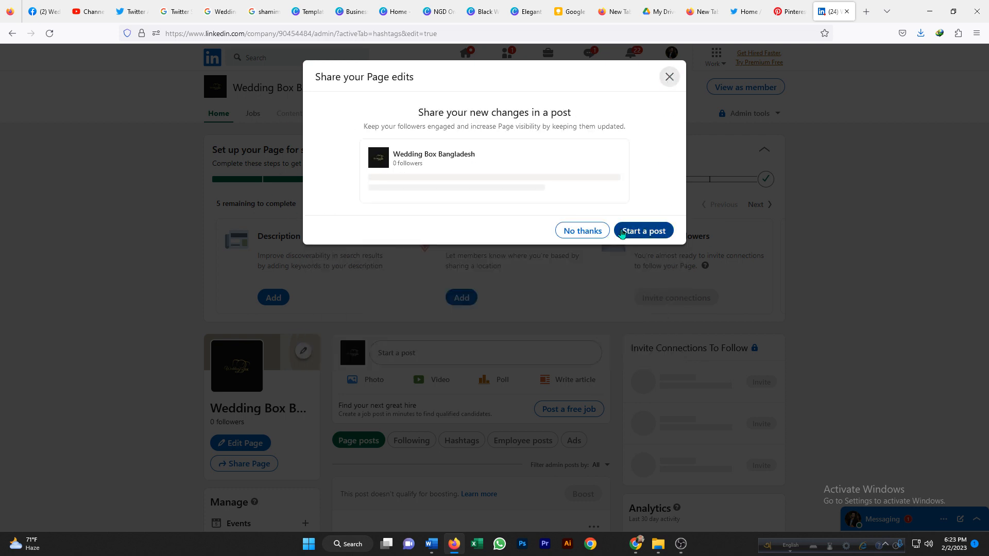
pyautogui.click(595, 231)
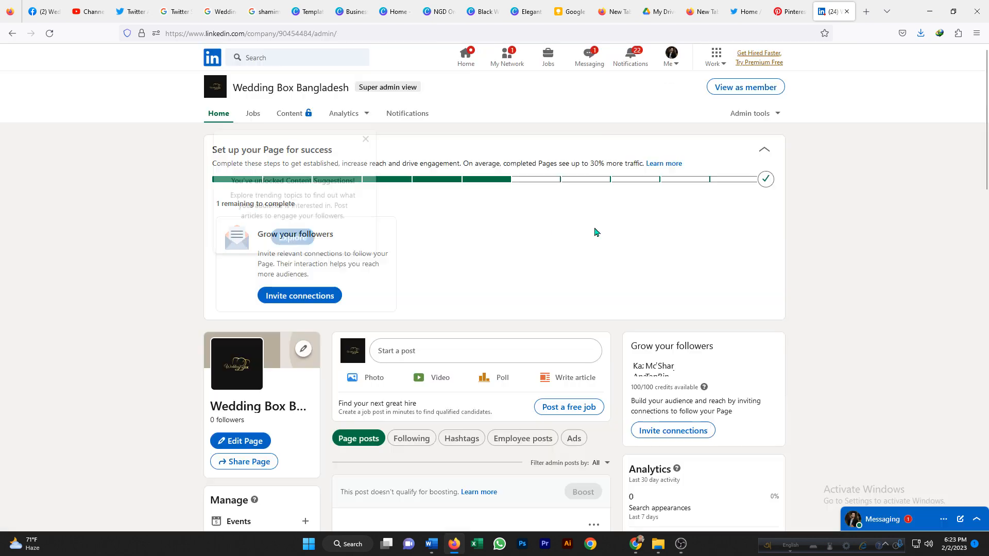
# Dismiss the content suggestion tip, open the connection invite dialog, and select the first five connections listed.
pyautogui.click(365, 139)
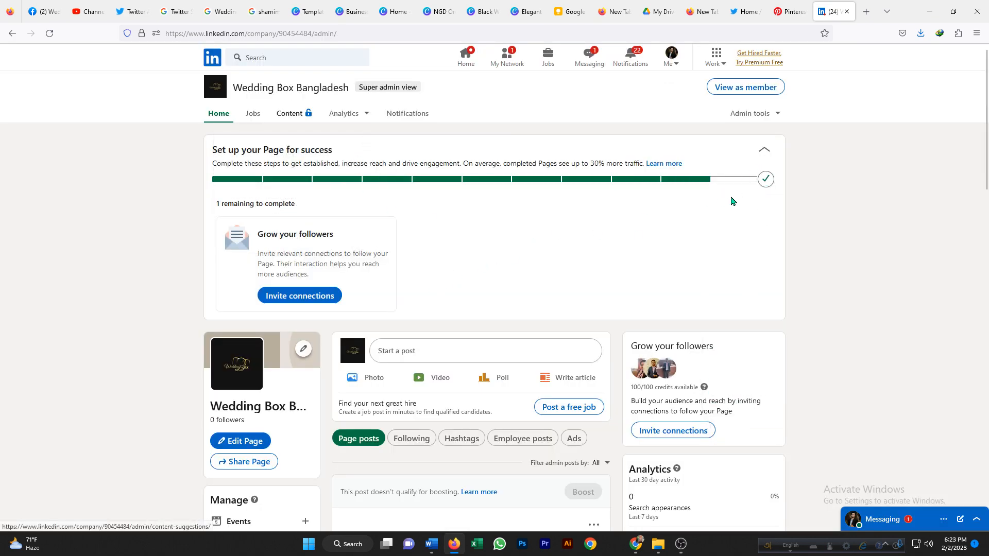
pyautogui.click(309, 295)
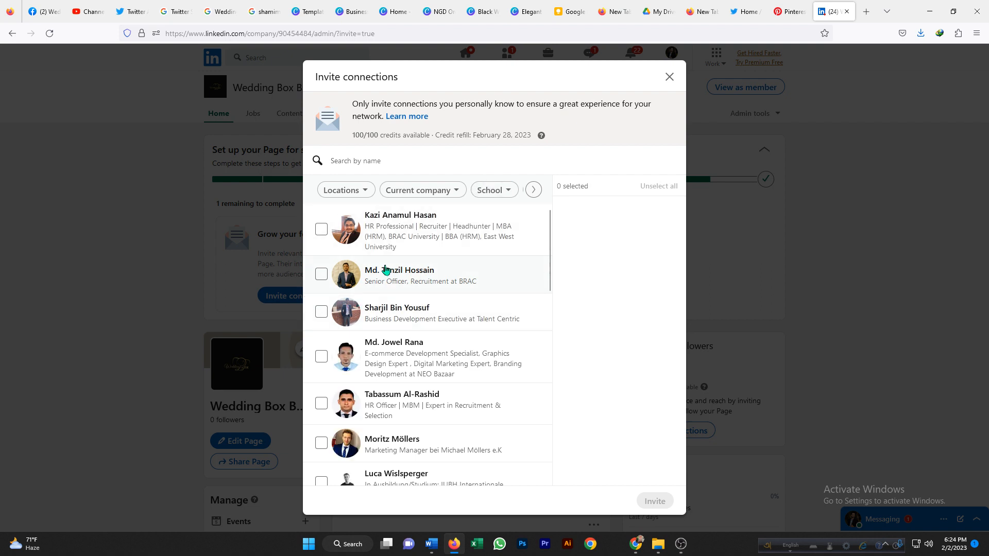
pyautogui.click(322, 233)
pyautogui.click(321, 274)
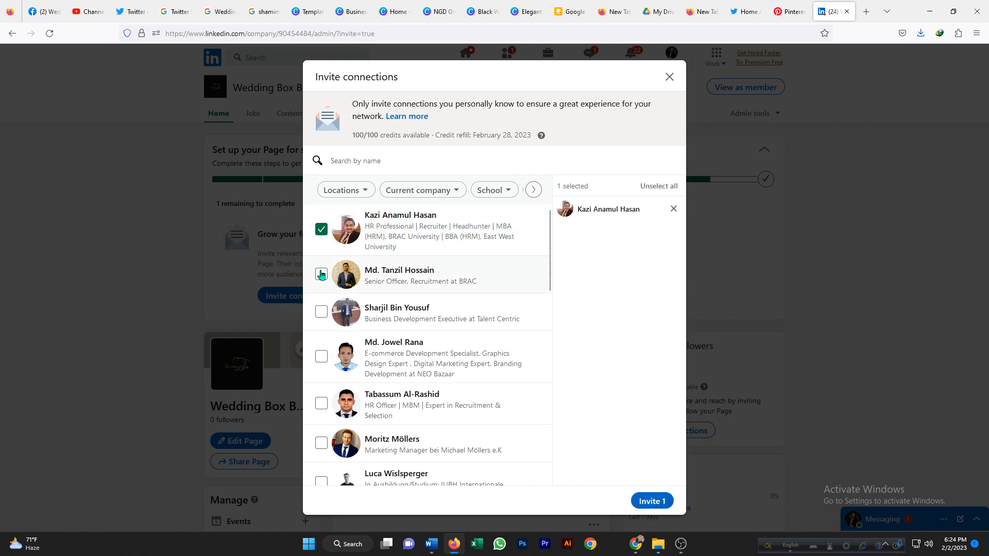
pyautogui.click(321, 312)
pyautogui.click(321, 357)
pyautogui.click(321, 403)
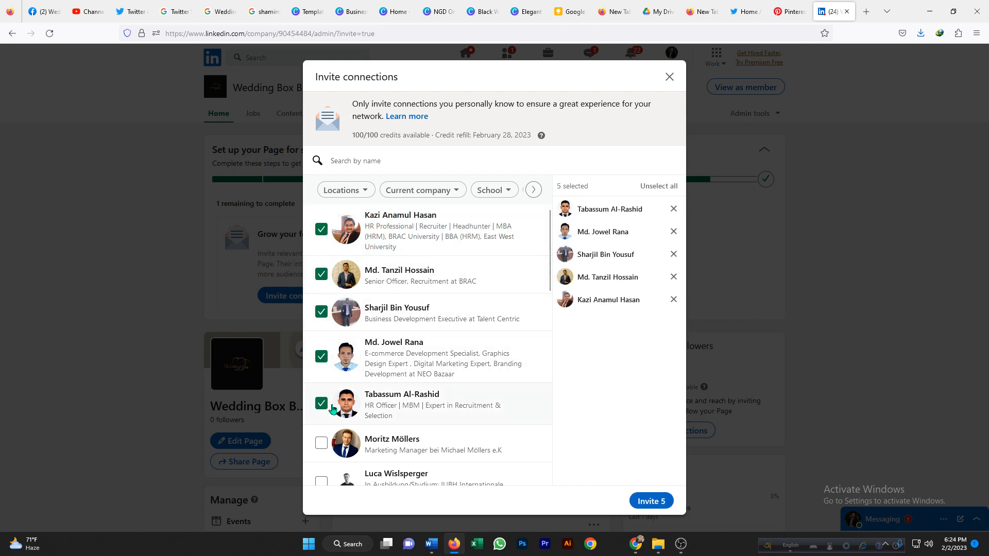
# Select the next five connections further down the invite list.
pyautogui.scroll(-3, 323, 330)
pyautogui.click(321, 248)
pyautogui.click(321, 288)
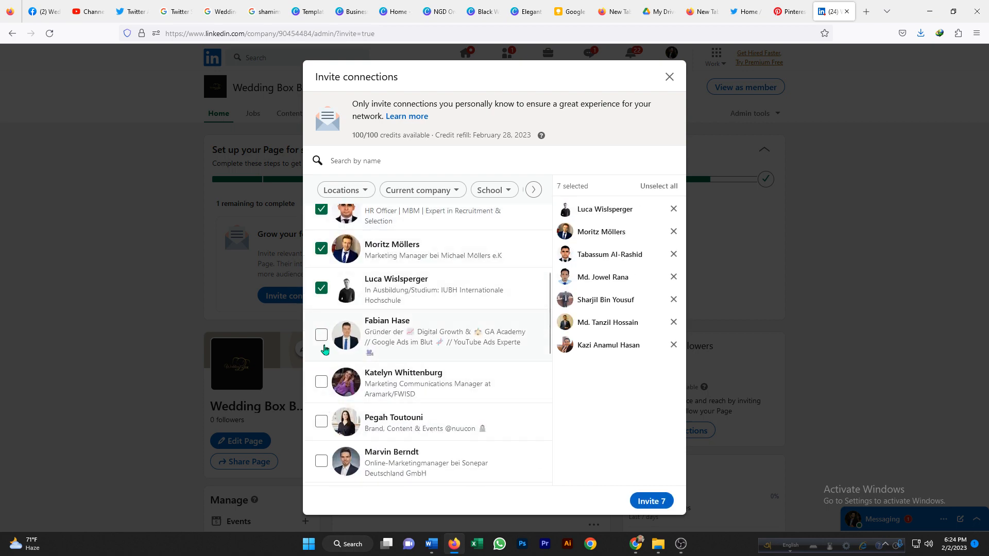
pyautogui.click(321, 335)
pyautogui.click(321, 381)
pyautogui.click(321, 421)
pyautogui.scroll(-8, 324, 319)
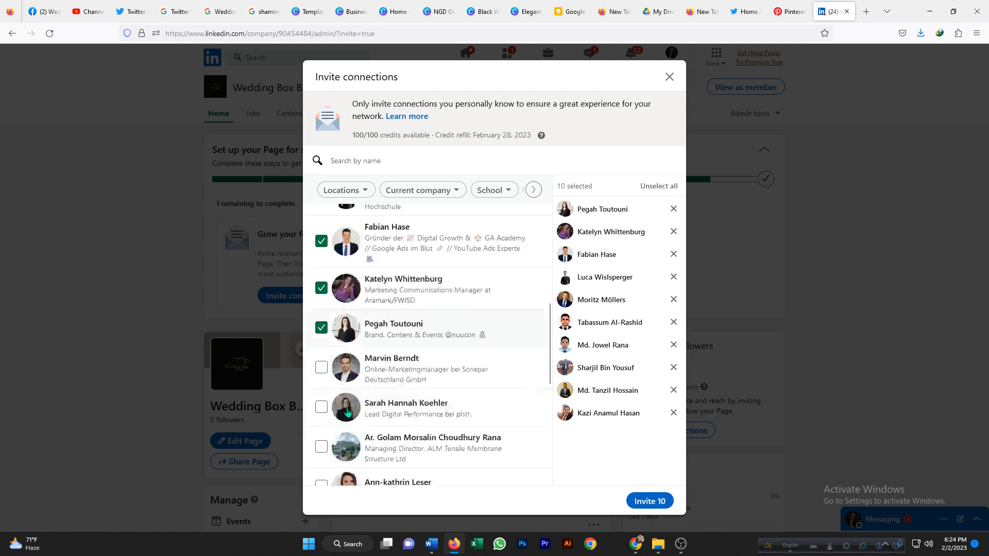
# Continue down the invite list and select four more connections.
pyautogui.scroll(5, 325, 267)
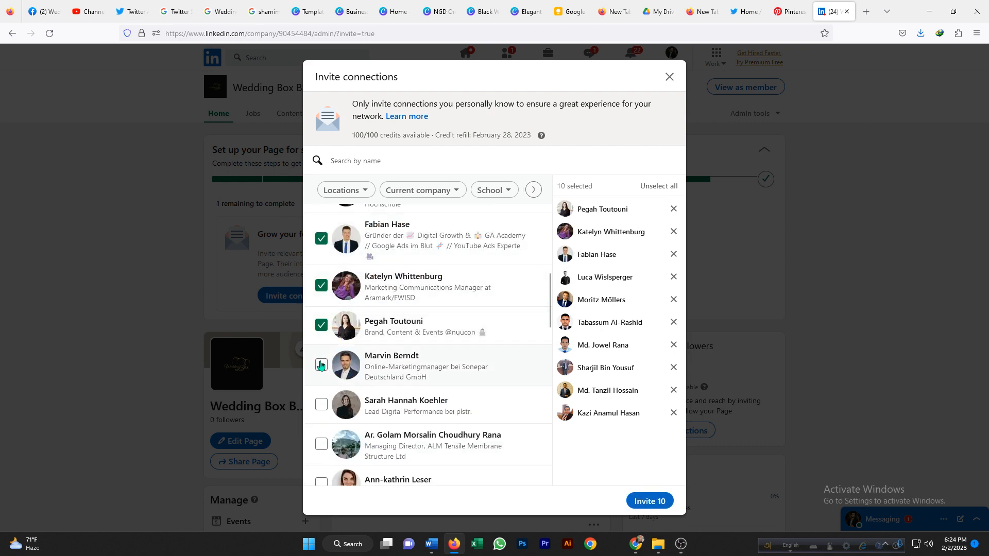
pyautogui.click(322, 365)
pyautogui.click(322, 405)
pyautogui.scroll(-4, 330, 405)
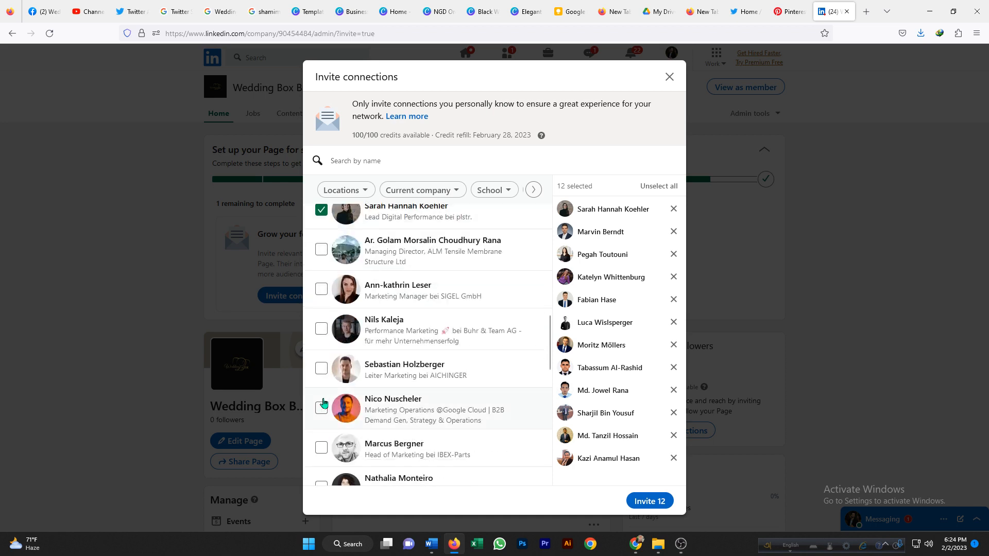
pyautogui.click(321, 251)
pyautogui.click(320, 289)
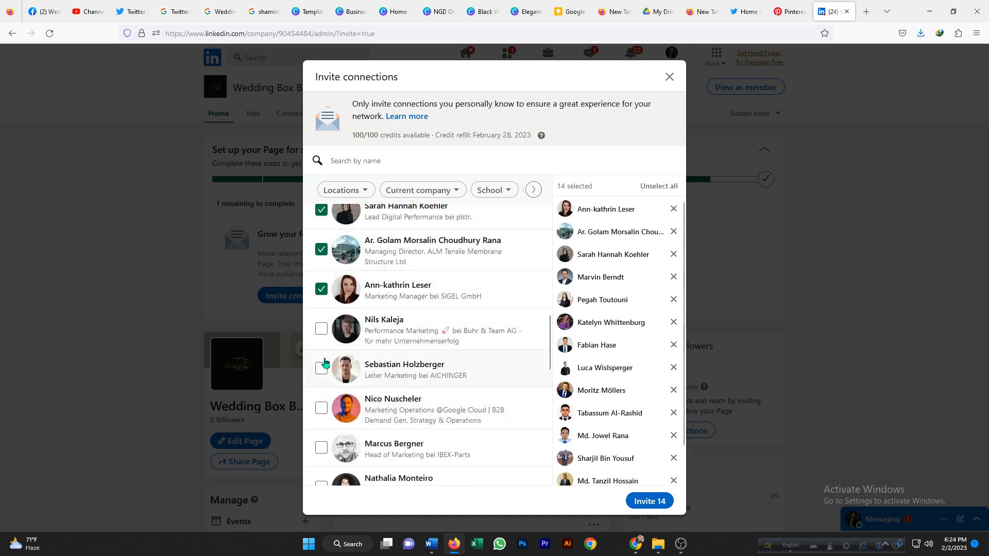
# Select four additional connections in the invite list.
pyautogui.click(321, 330)
pyautogui.click(321, 369)
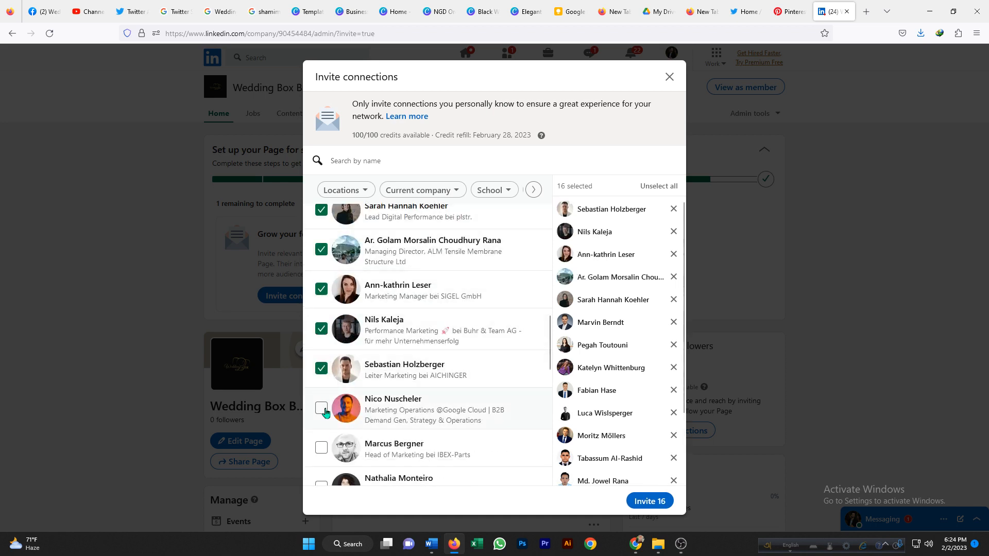
pyautogui.click(321, 409)
pyautogui.click(322, 448)
pyautogui.scroll(-4, 348, 369)
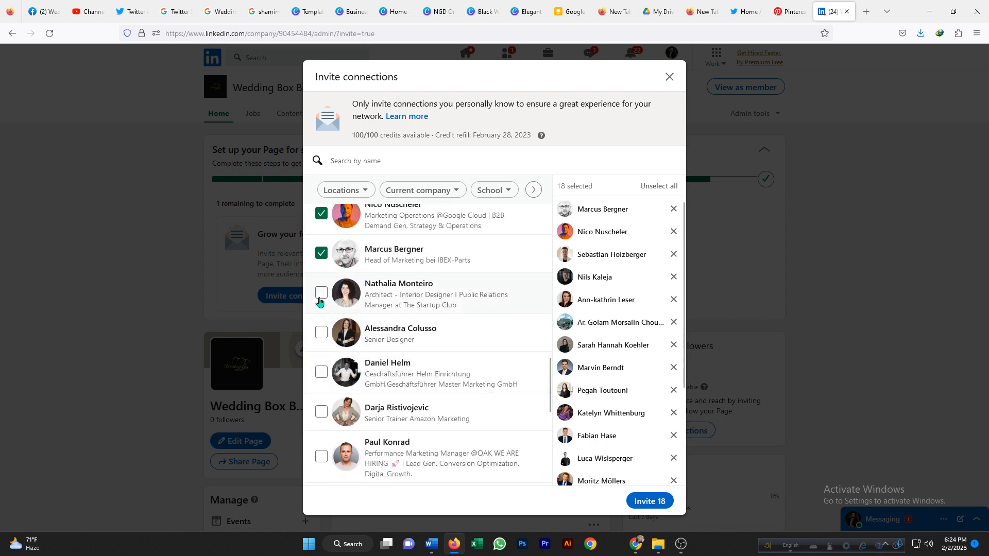
# Select five more connections, send invitations to all 23 selected, and skip starting a post.
pyautogui.click(321, 293)
pyautogui.click(321, 332)
pyautogui.click(321, 372)
pyautogui.click(321, 412)
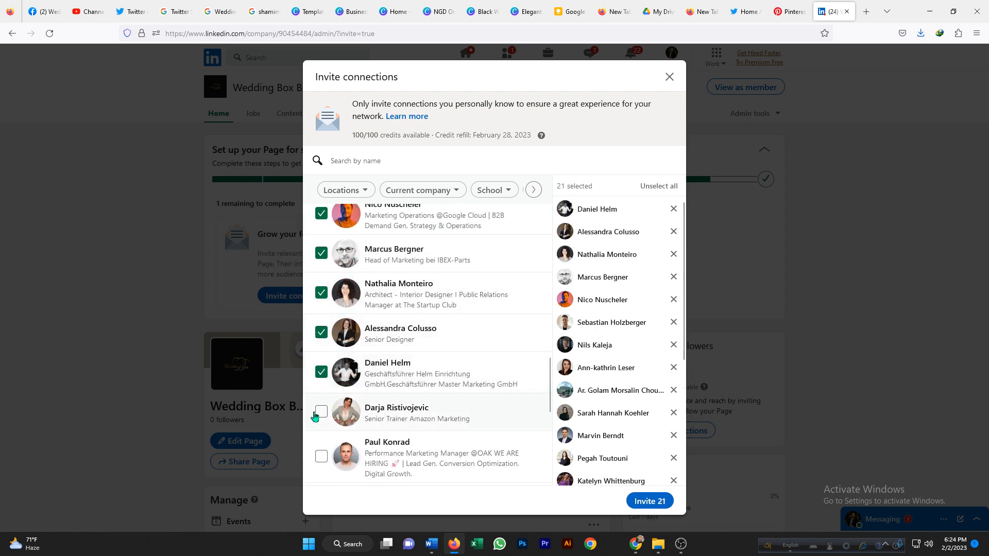
pyautogui.click(321, 456)
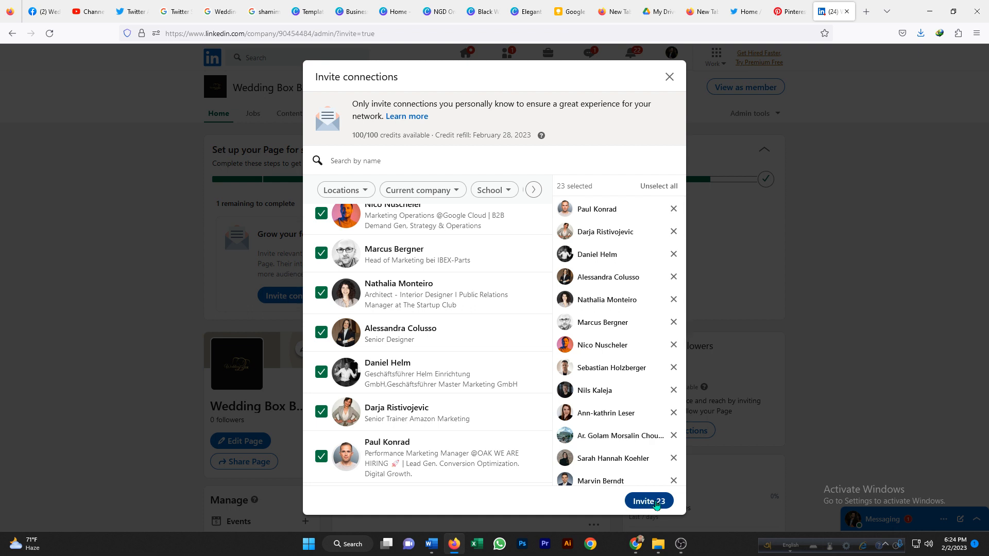
pyautogui.click(651, 502)
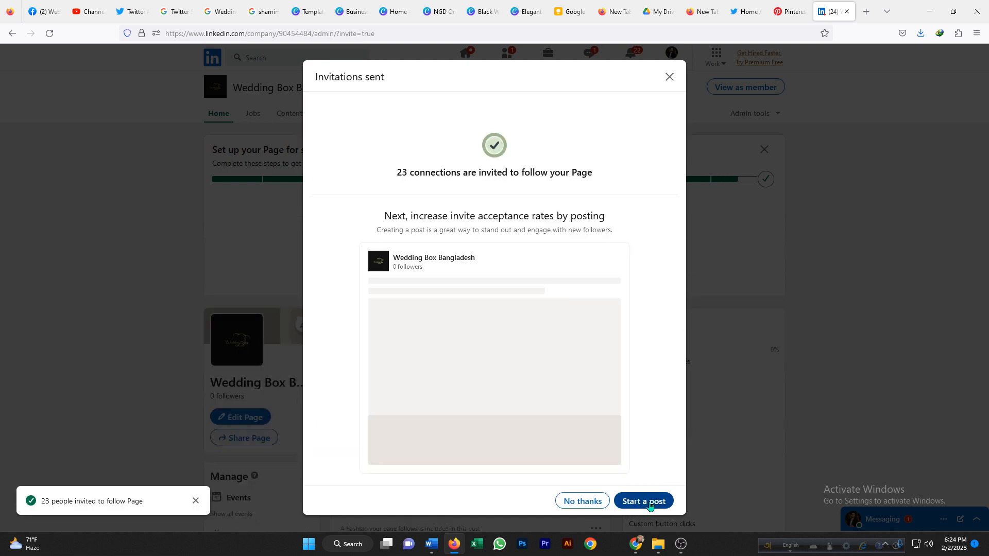
pyautogui.click(595, 504)
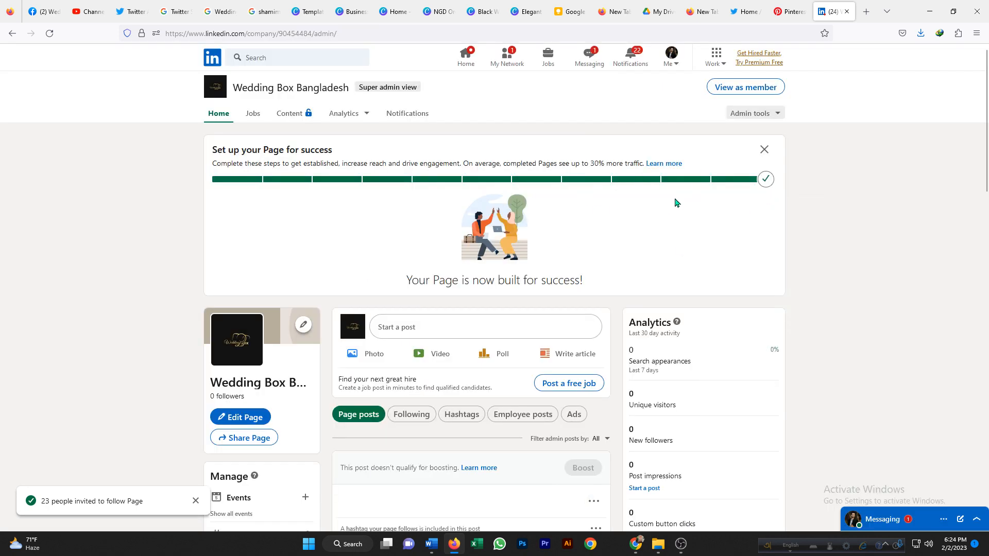
# Upload the aerial wedding photo from Downloads as the page's cover image, nudge its crop position, and apply it.
pyautogui.click(50, 33)
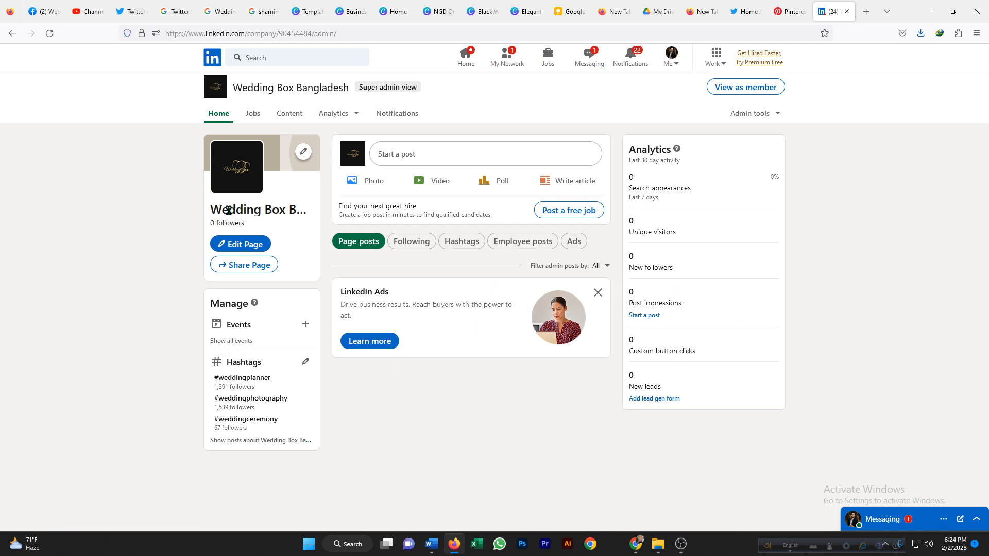
pyautogui.click(303, 151)
pyautogui.click(347, 186)
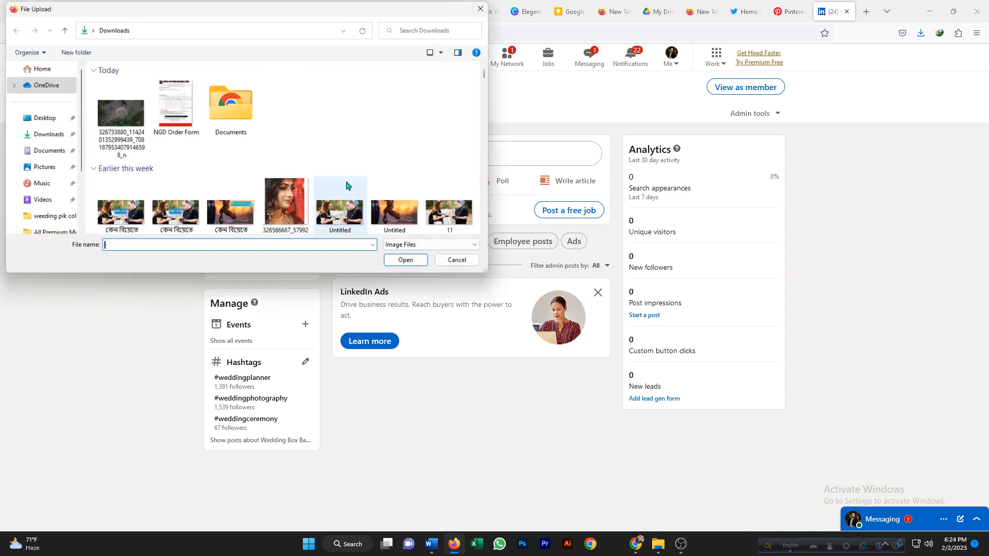
pyautogui.click(113, 123)
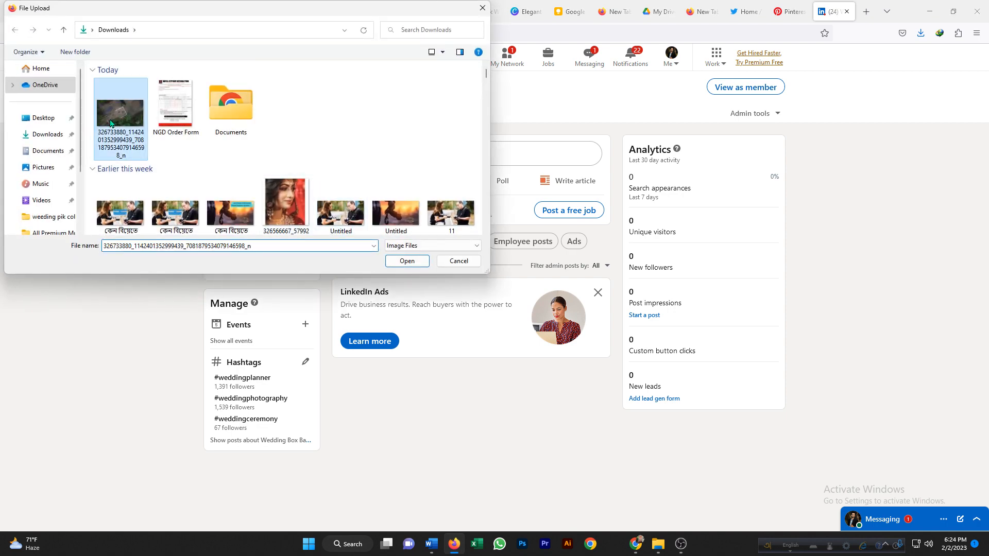
pyautogui.click(407, 261)
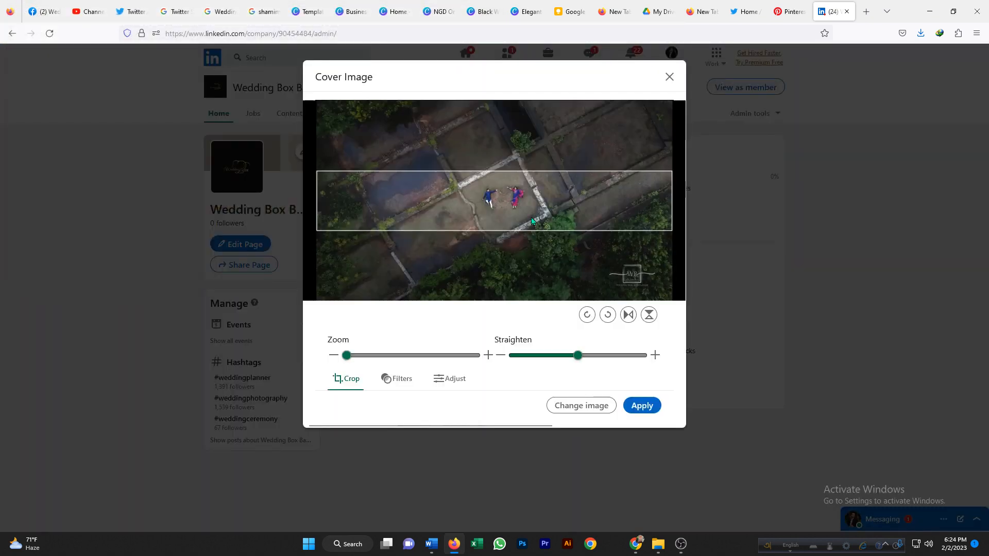
pyautogui.moveTo(487, 199); pyautogui.dragTo(490, 203)
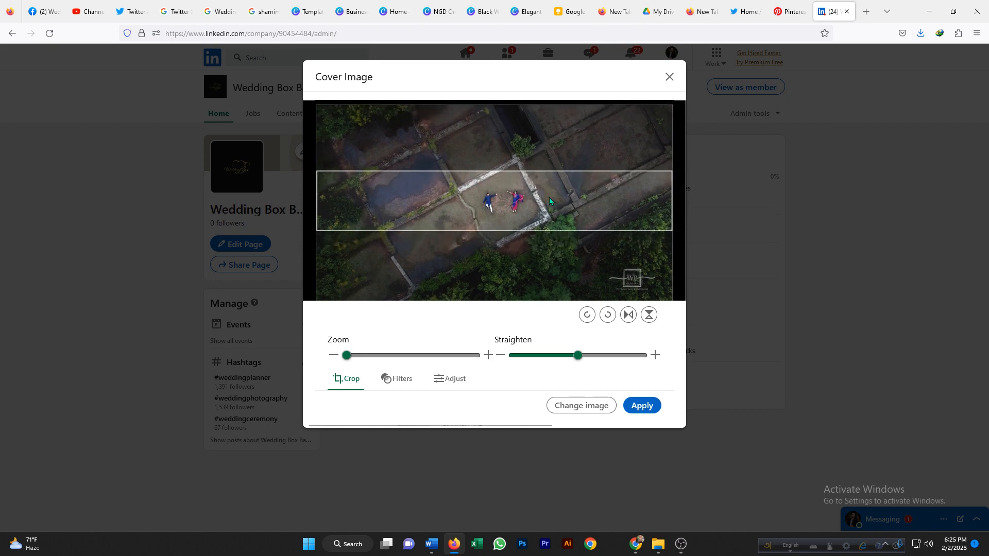
pyautogui.click(649, 402)
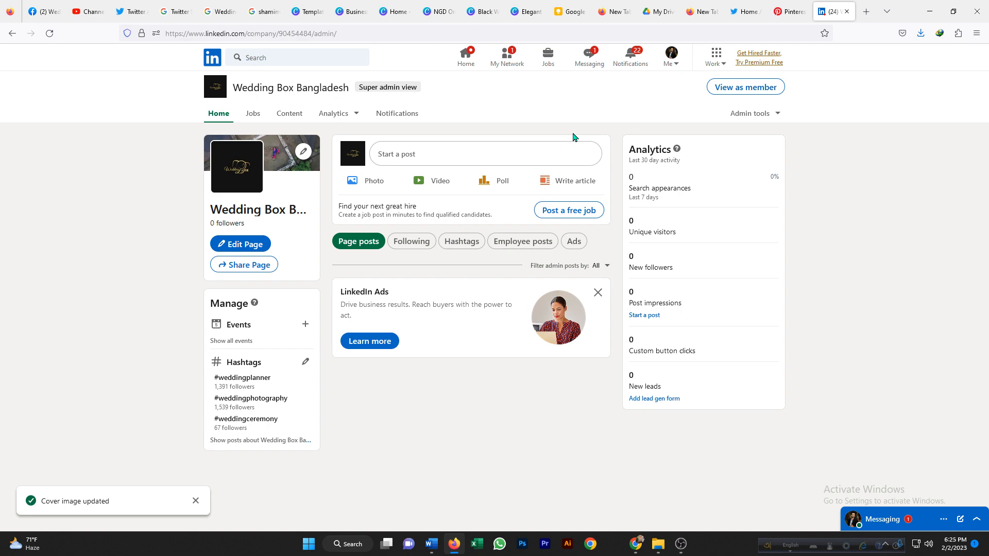
pyautogui.click(681, 544)
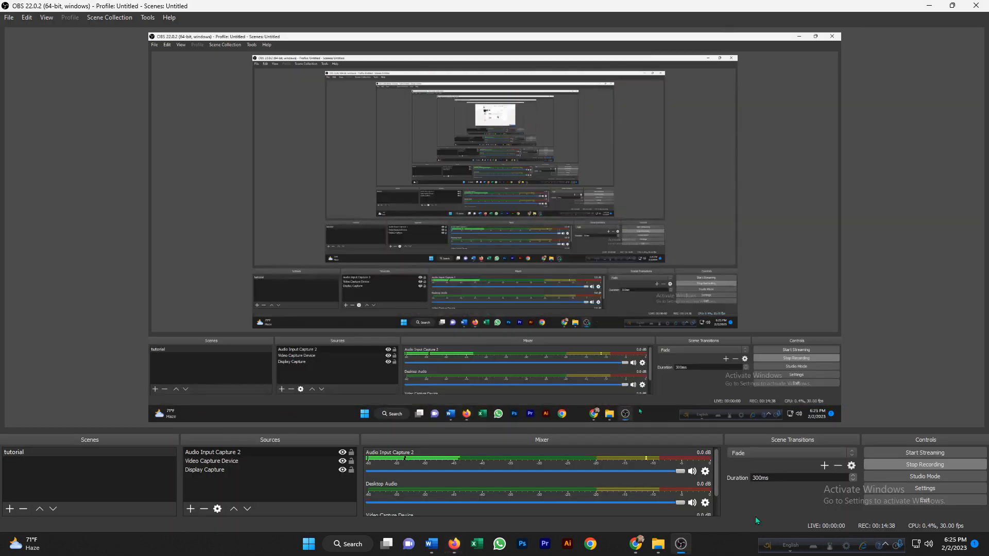